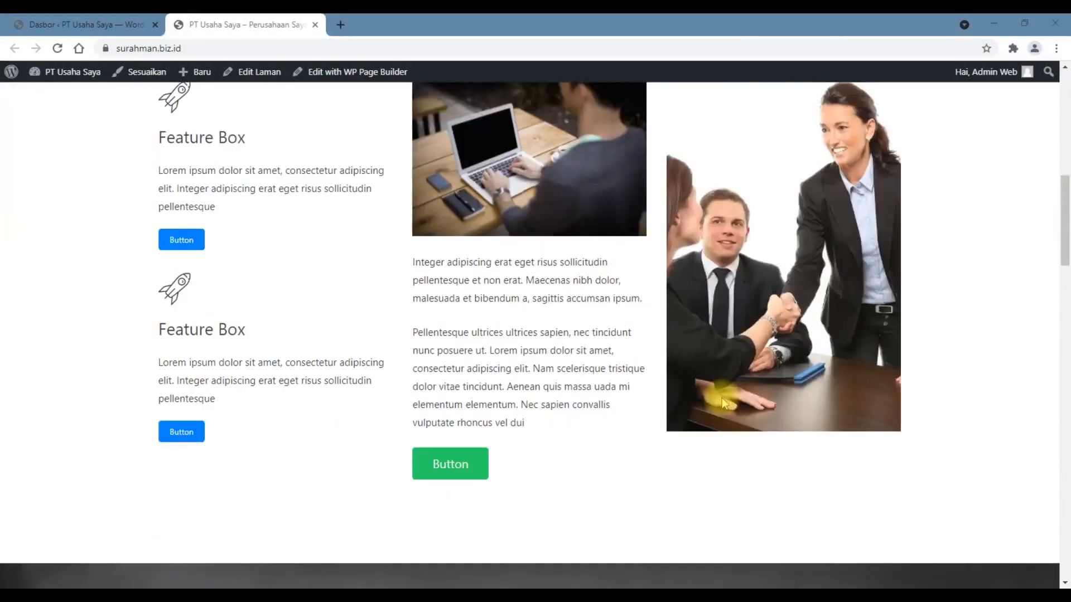
Step: Look through the PT Usaha Saya homepage sections and the sample paragraphs in the Dummy Word document
{"action": "scroll", "coordinate": [722, 397], "scroll_direction": "down", "scroll_amount": 5}
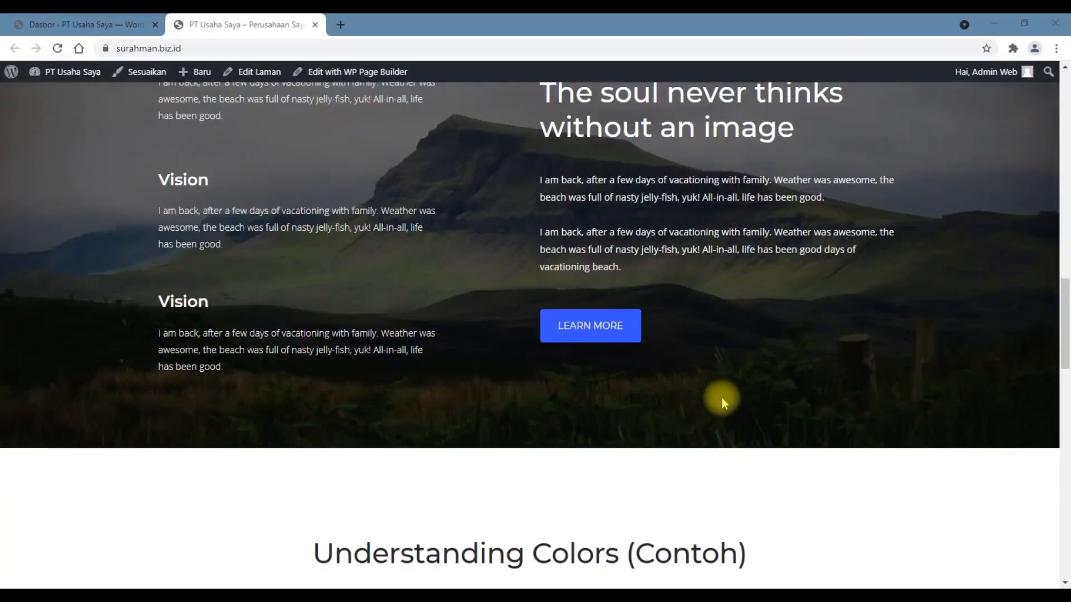
{"action": "scroll", "coordinate": [722, 400], "scroll_direction": "down", "scroll_amount": 9}
{"action": "scroll", "coordinate": [723, 400], "scroll_direction": "down", "scroll_amount": 12}
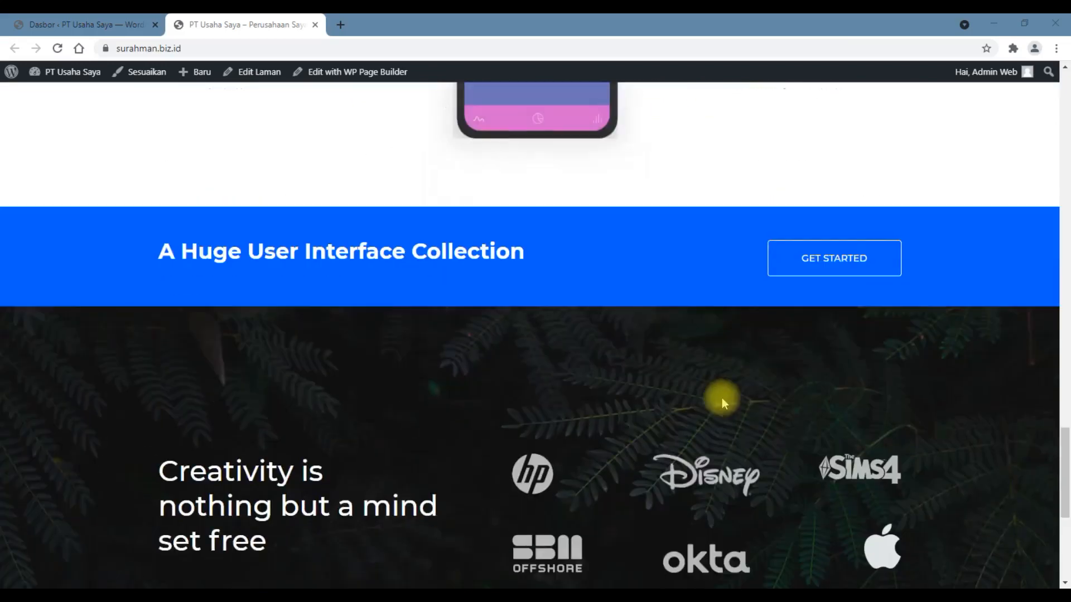
{"action": "scroll", "coordinate": [723, 401], "scroll_direction": "up", "scroll_amount": 3}
{"action": "scroll", "coordinate": [722, 400], "scroll_direction": "up", "scroll_amount": 20}
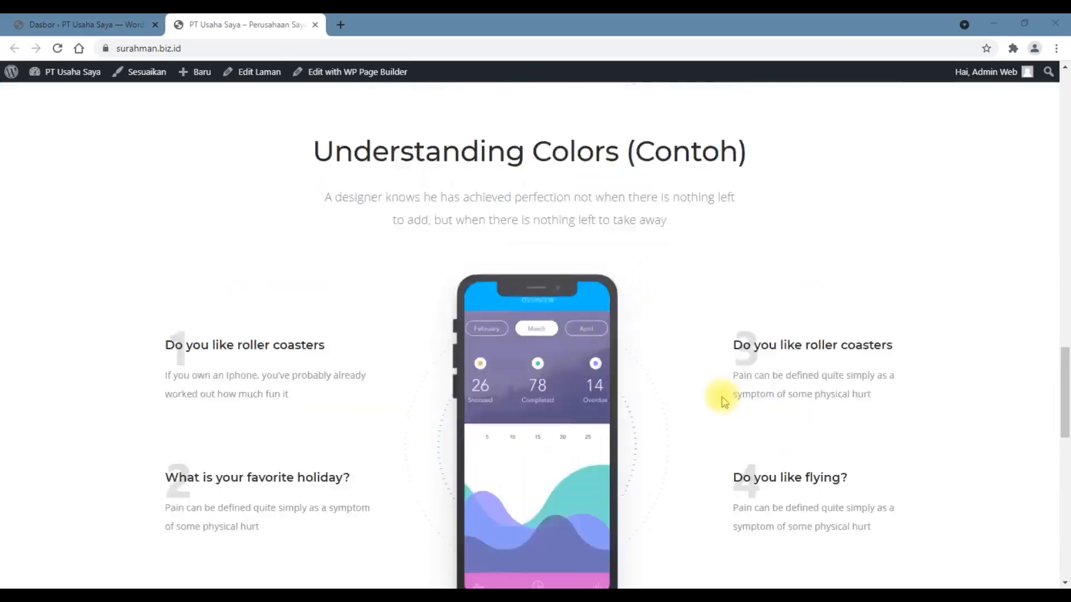
{"action": "scroll", "coordinate": [723, 400], "scroll_direction": "up", "scroll_amount": 3}
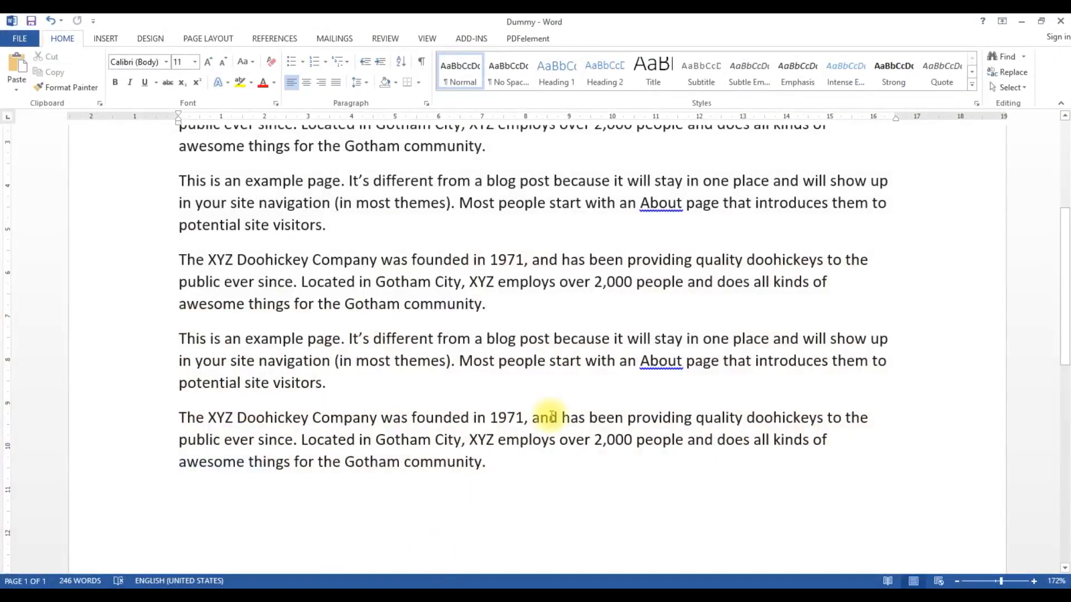
{"action": "scroll", "coordinate": [551, 416], "scroll_direction": "up", "scroll_amount": 3}
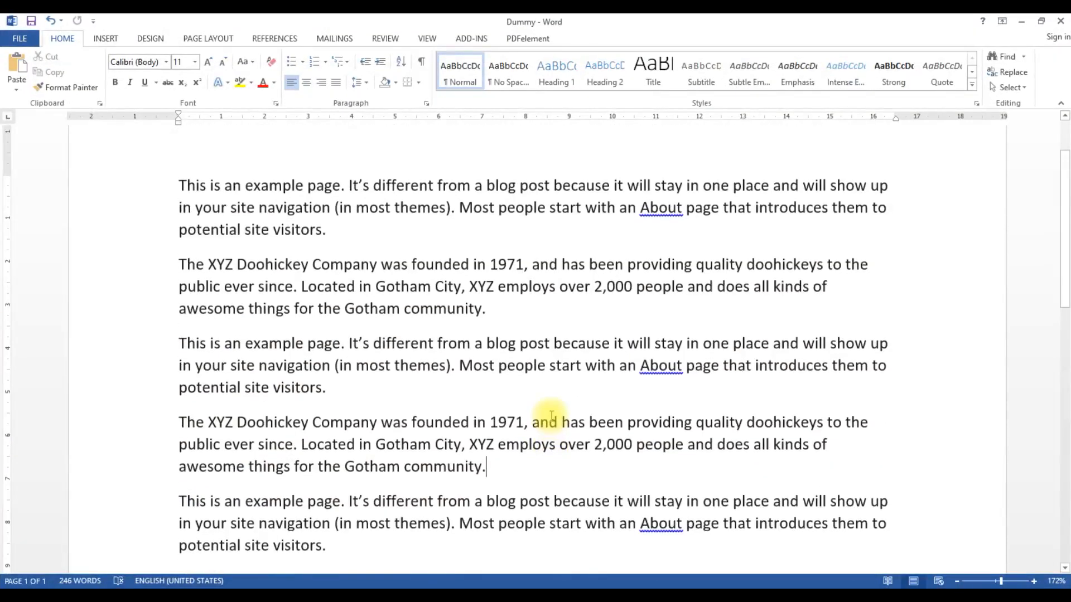
{"action": "scroll", "coordinate": [251, 268], "scroll_direction": "down", "scroll_amount": 4}
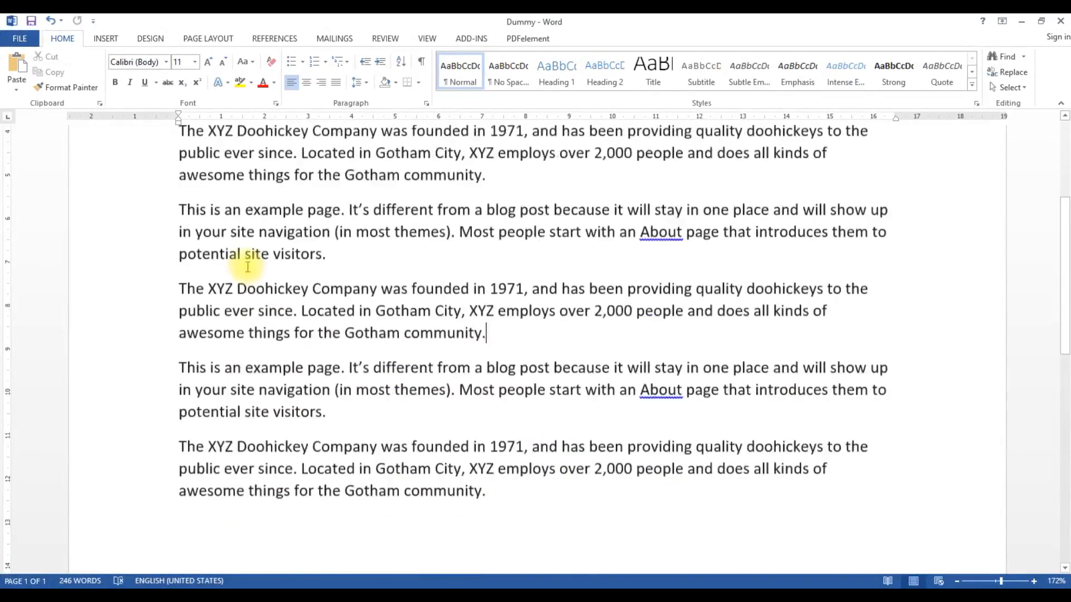
{"action": "scroll", "coordinate": [251, 268], "scroll_direction": "up", "scroll_amount": 3}
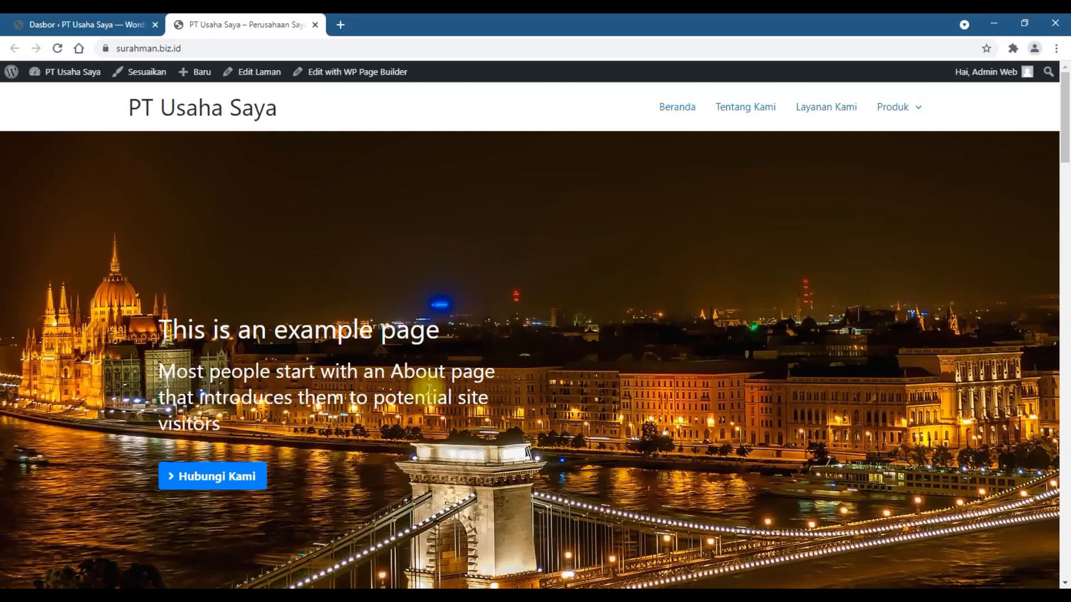
Step: Close the website preview and open the post category management page from the dashboard
{"action": "left_click", "coordinate": [315, 25]}
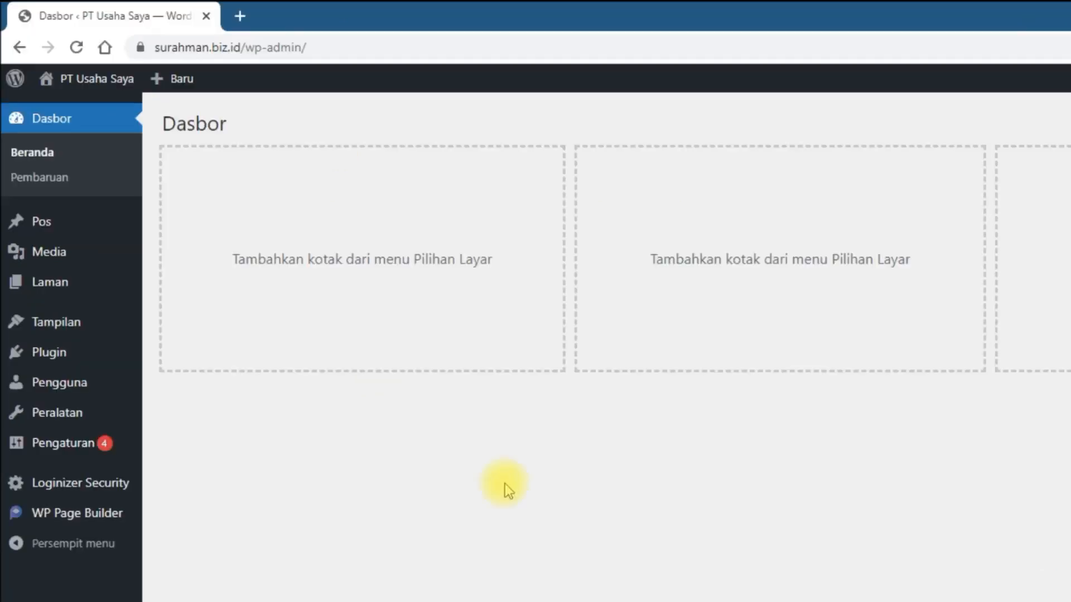
{"action": "mouse_move", "coordinate": [50, 227]}
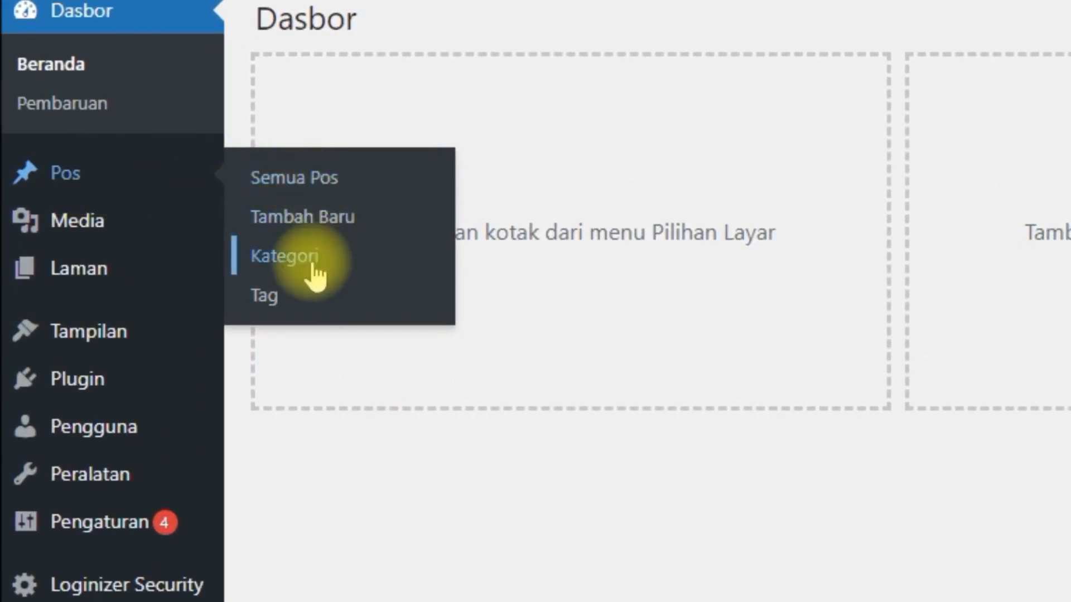
{"action": "left_click", "coordinate": [313, 269]}
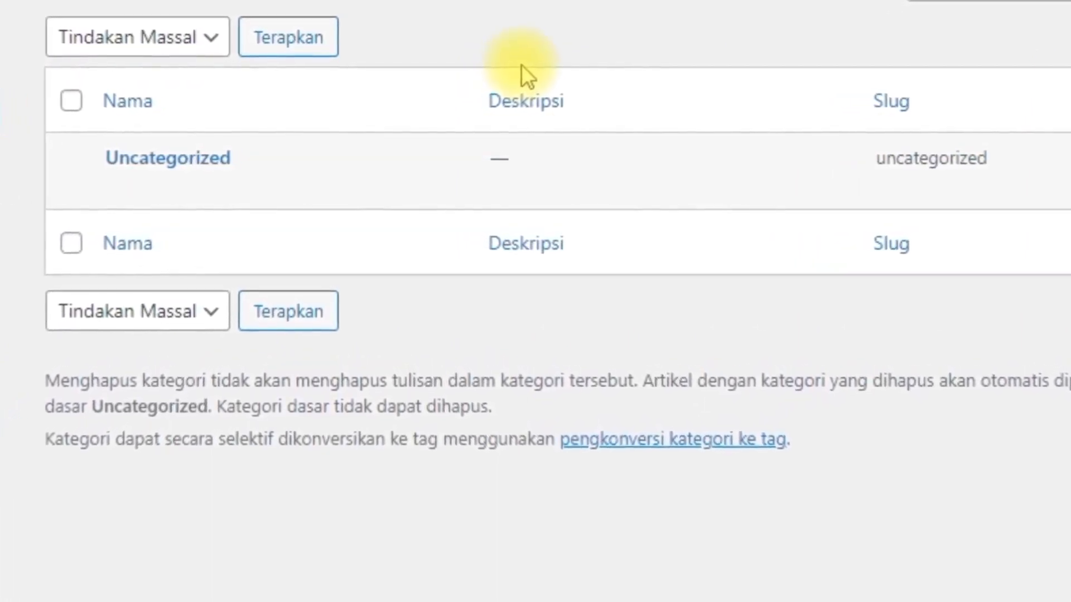
Step: Edit the Uncategorized category, set its name to Blog and its slug to blog, and save the update
{"action": "mouse_move", "coordinate": [78, 211]}
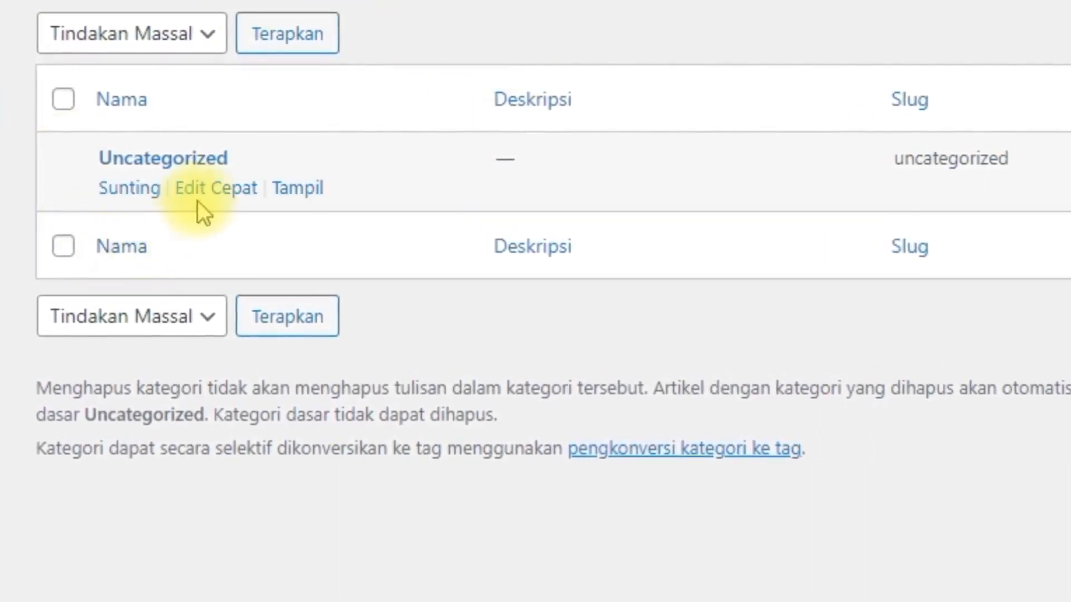
{"action": "left_click", "coordinate": [135, 196]}
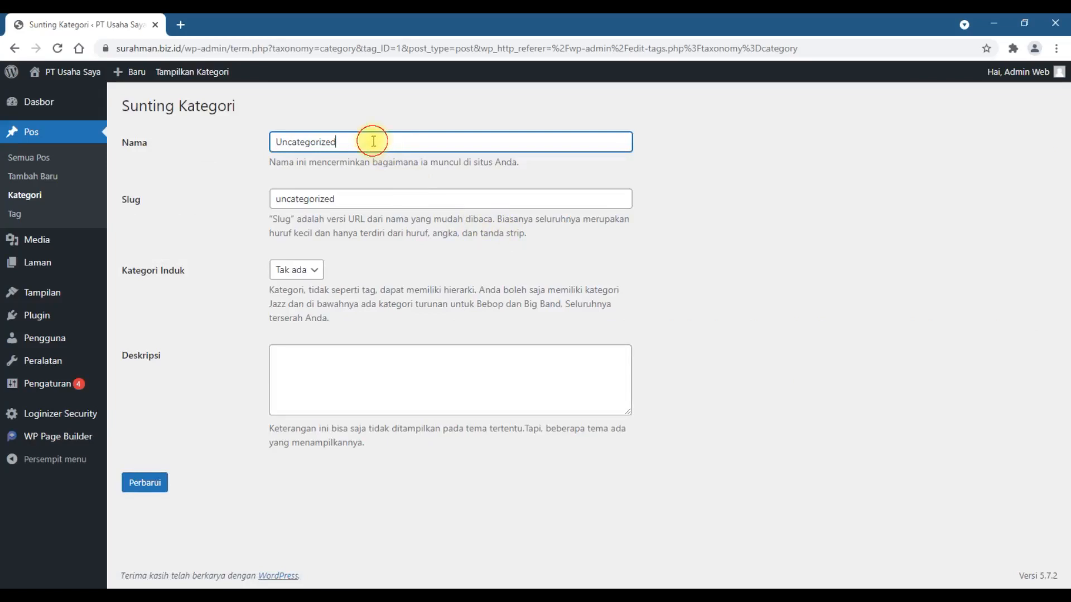
{"action": "left_click_drag", "start_coordinate": [370, 140], "coordinate": [264, 141]}
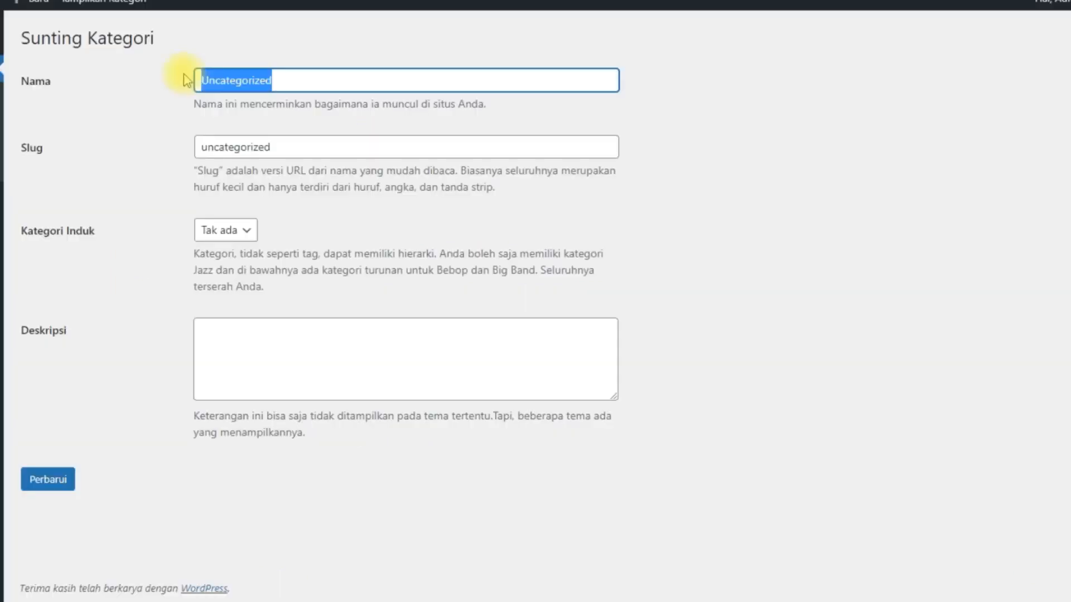
{"action": "type", "text": "Blog"}
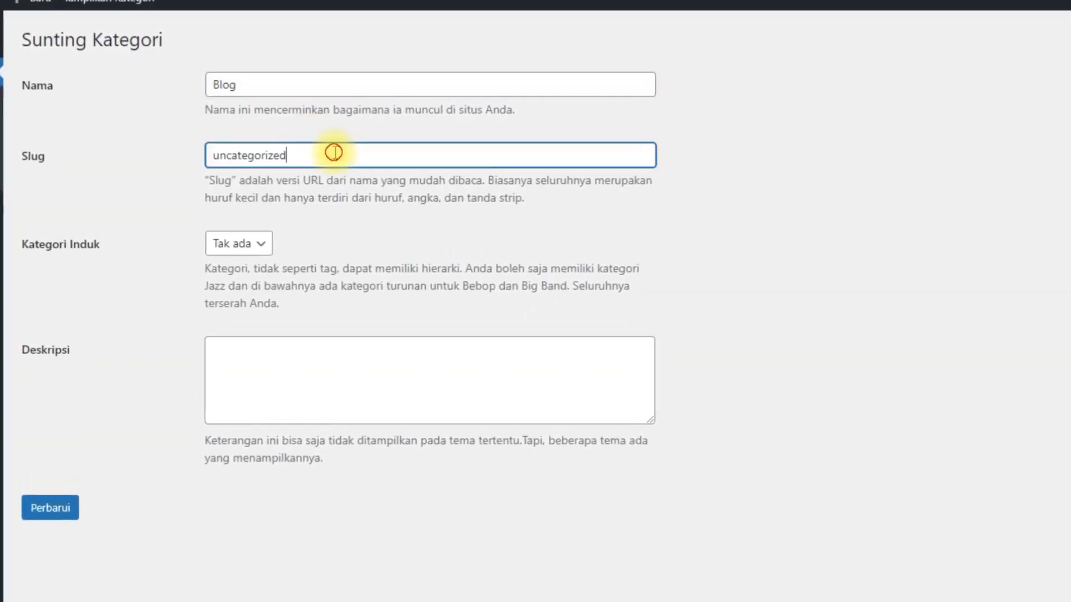
{"action": "left_click_drag", "start_coordinate": [328, 150], "coordinate": [176, 148]}
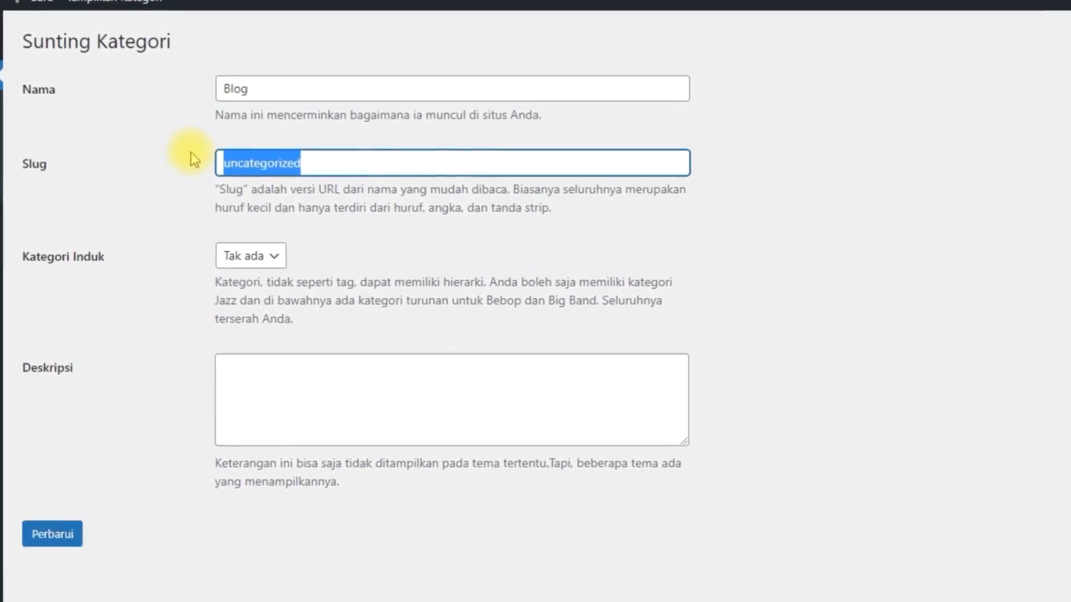
{"action": "type", "text": "blog"}
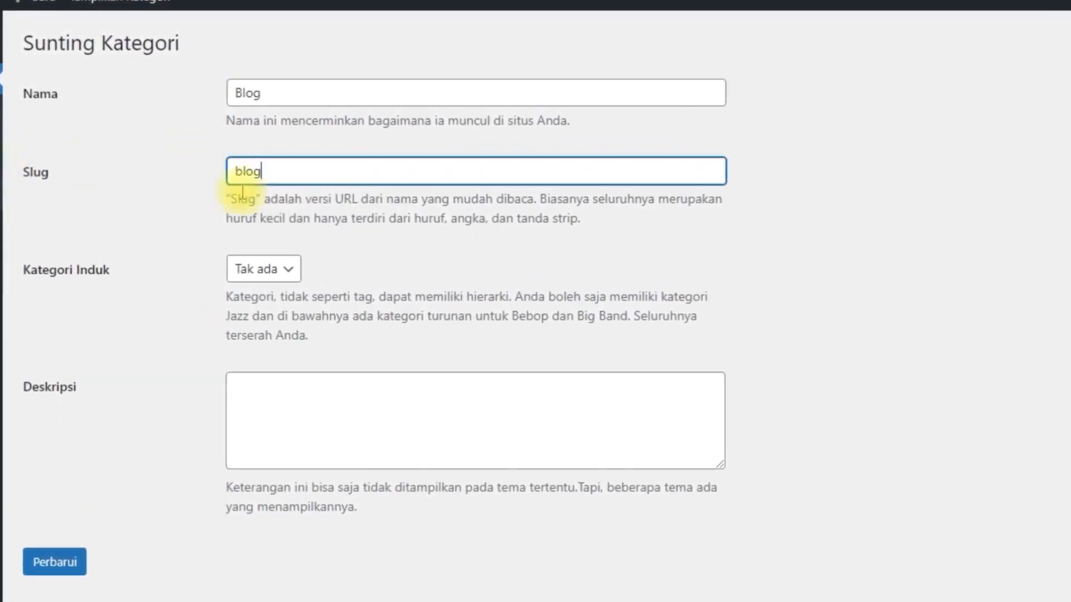
{"action": "left_click", "coordinate": [366, 220]}
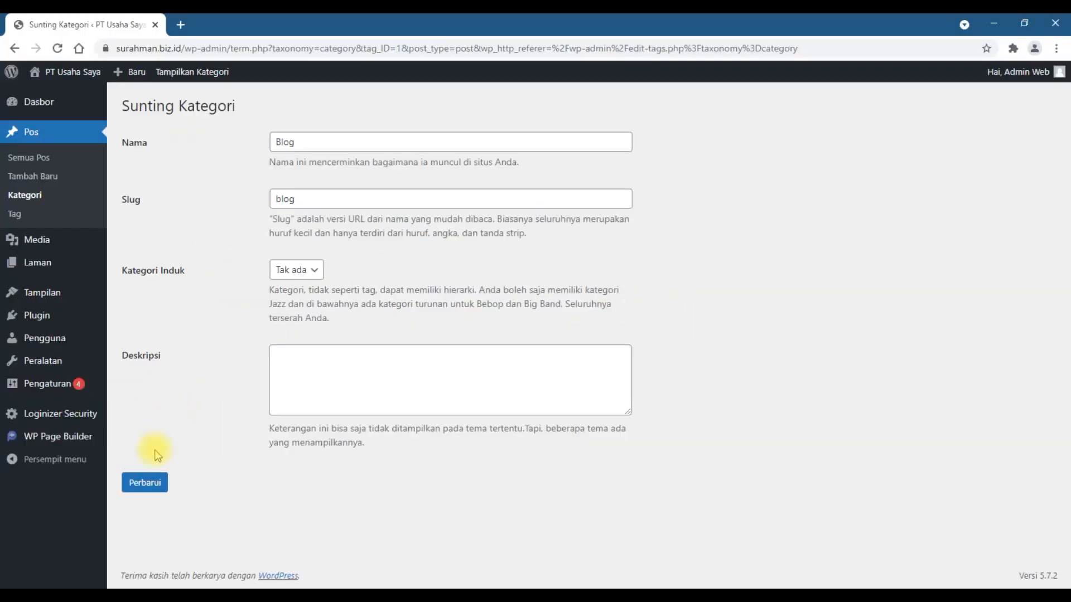
{"action": "left_click", "coordinate": [144, 481]}
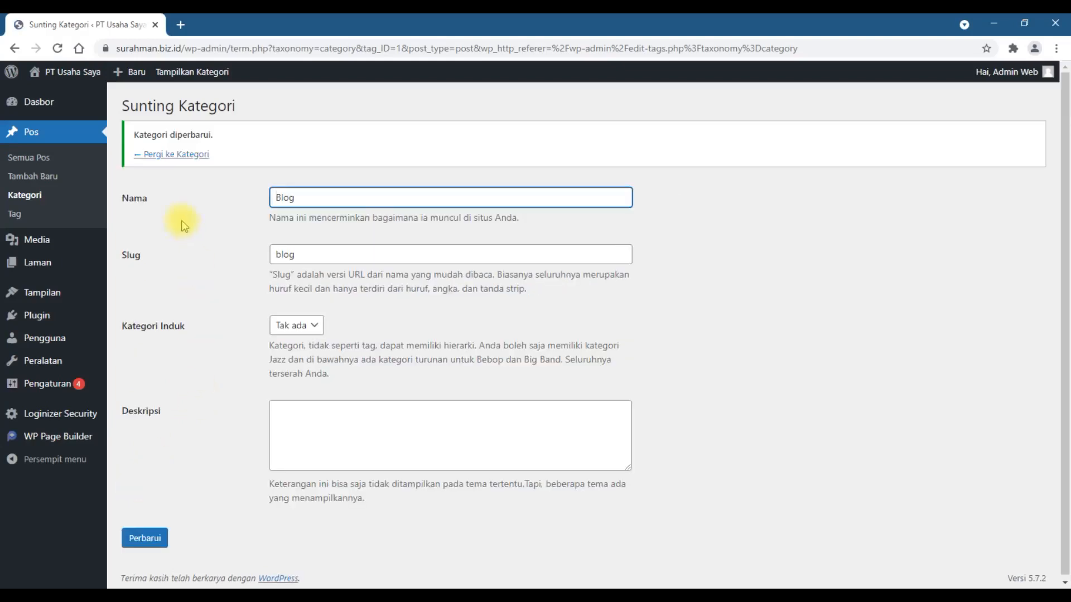
Step: Return to the category list and add a new post category named Pengumuman
{"action": "left_click", "coordinate": [32, 197]}
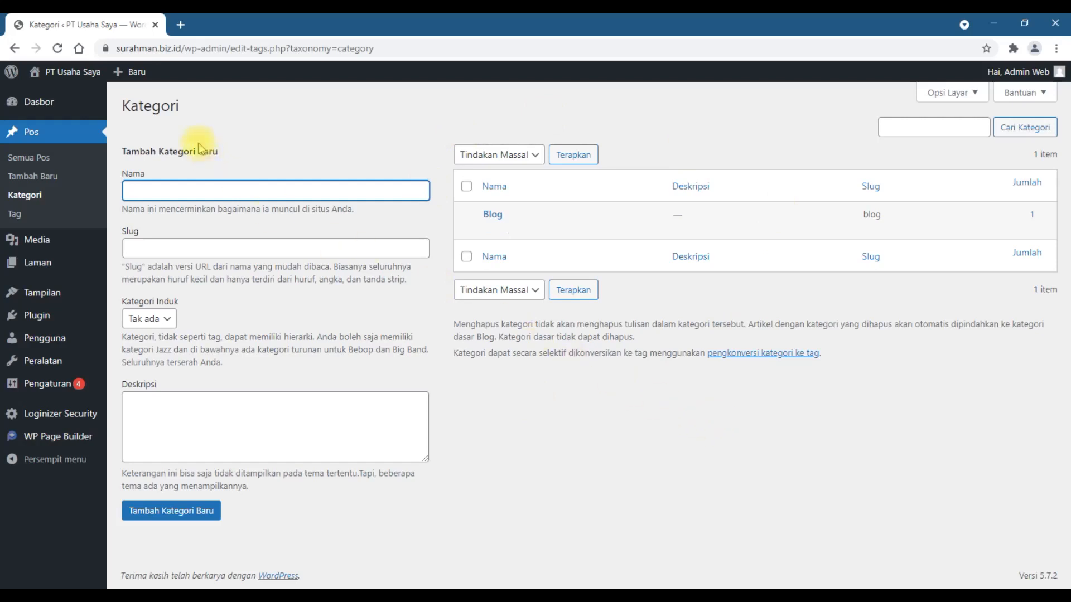
{"action": "left_click", "coordinate": [174, 185]}
{"action": "type", "text": "Pe"}
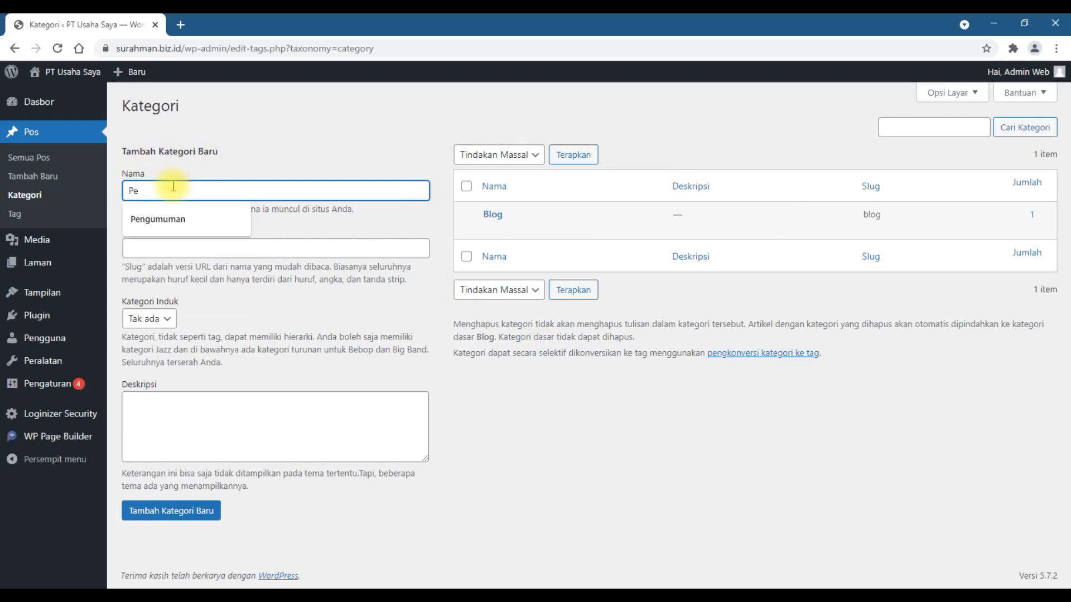
{"action": "key", "text": "Down"}
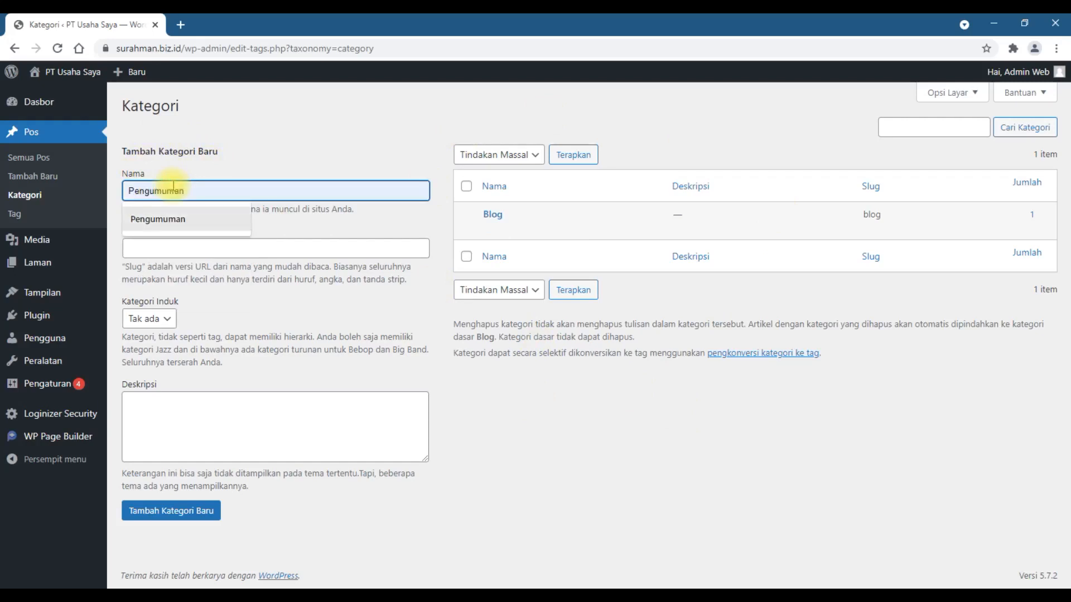
{"action": "left_click", "coordinate": [190, 219]}
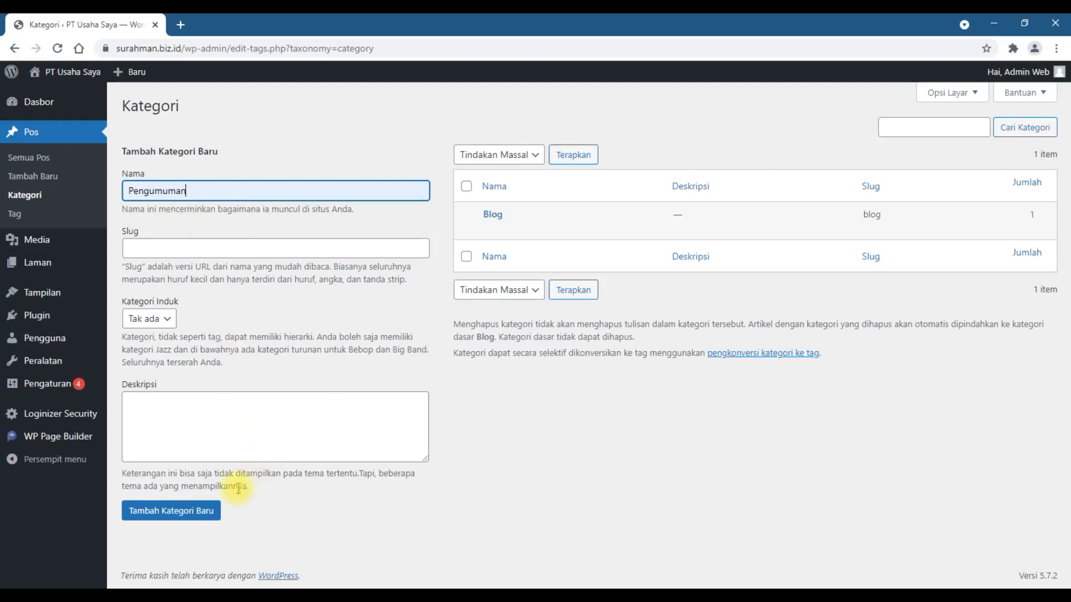
{"action": "left_click", "coordinate": [174, 511]}
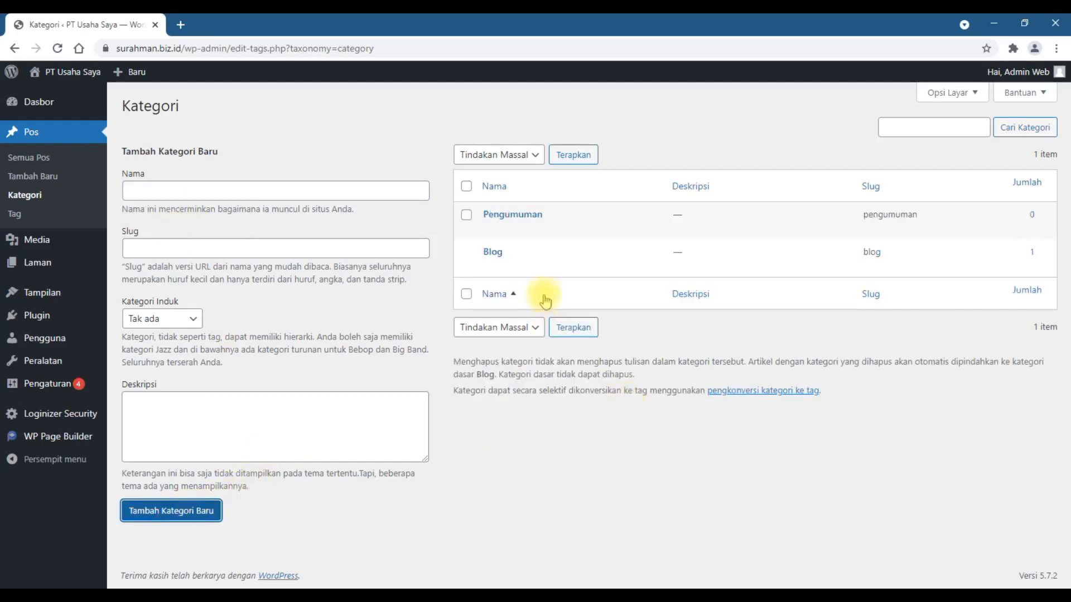
Step: Add a new post category named Artikel without a parent category
{"action": "left_click", "coordinate": [161, 195]}
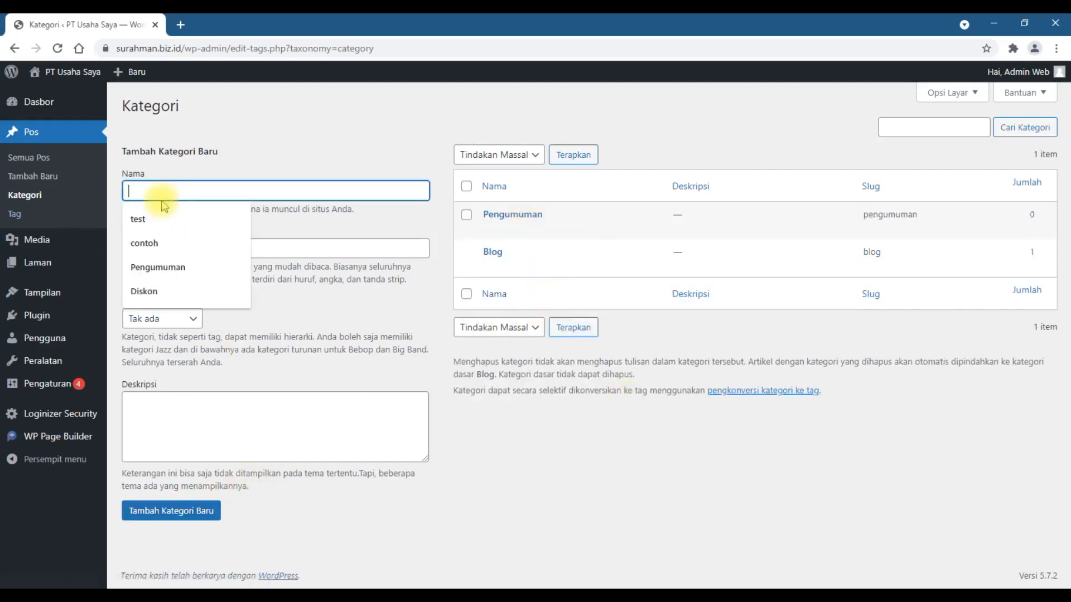
{"action": "type", "text": "Artikel"}
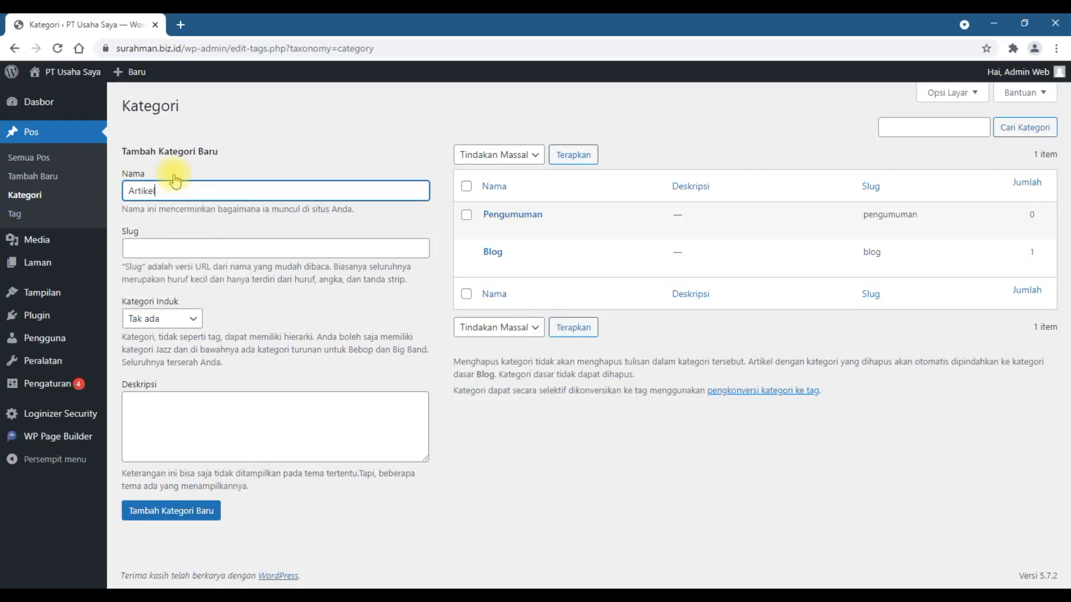
{"action": "left_click", "coordinate": [187, 513]}
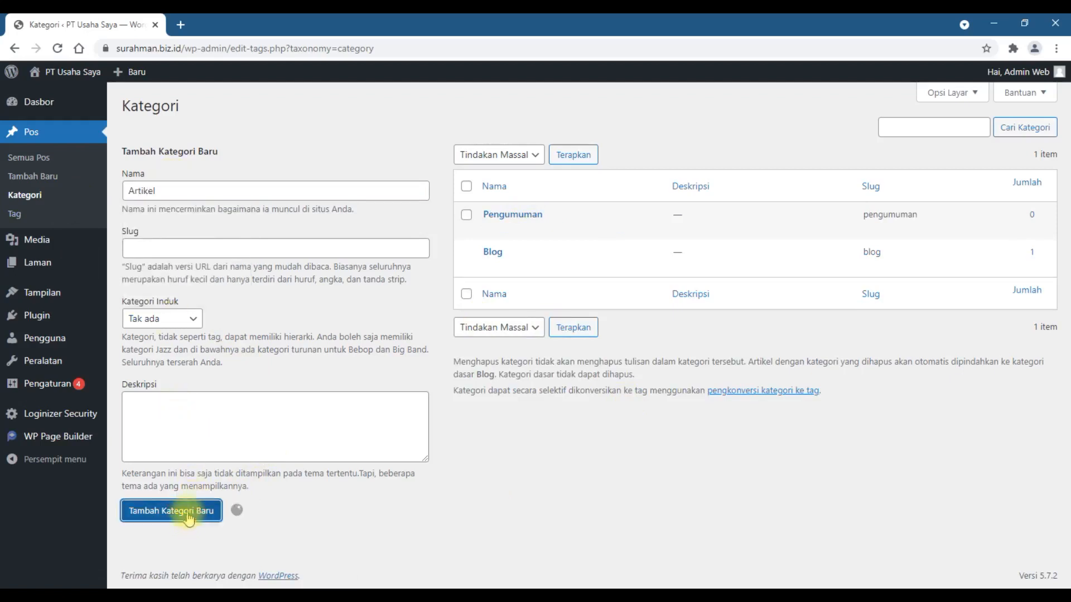
Step: Add a new post category named Diskon without a parent category
{"action": "left_click", "coordinate": [262, 190]}
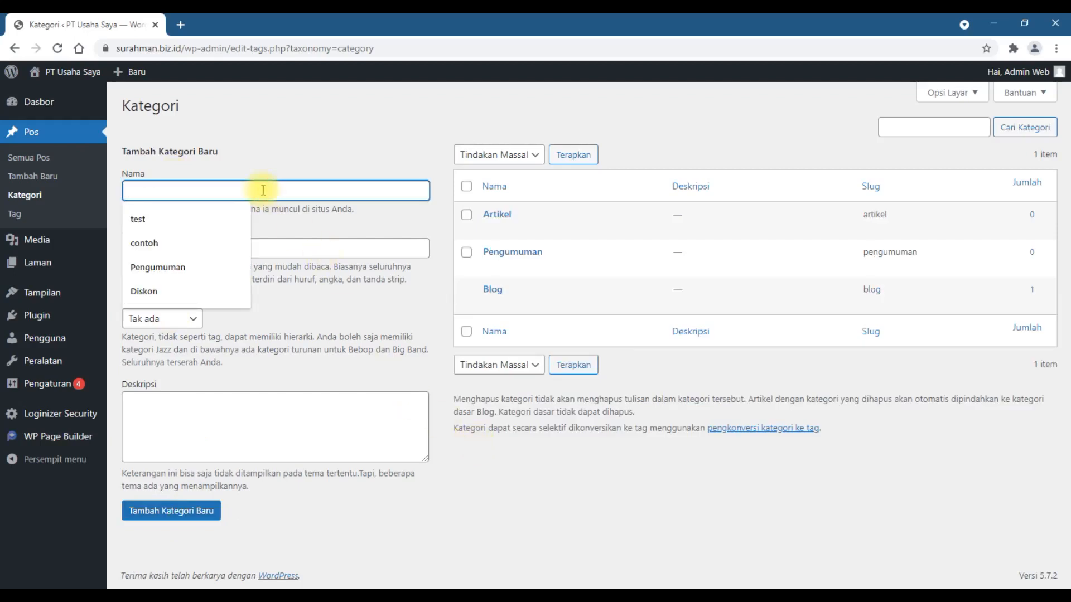
{"action": "type", "text": "Diskon"}
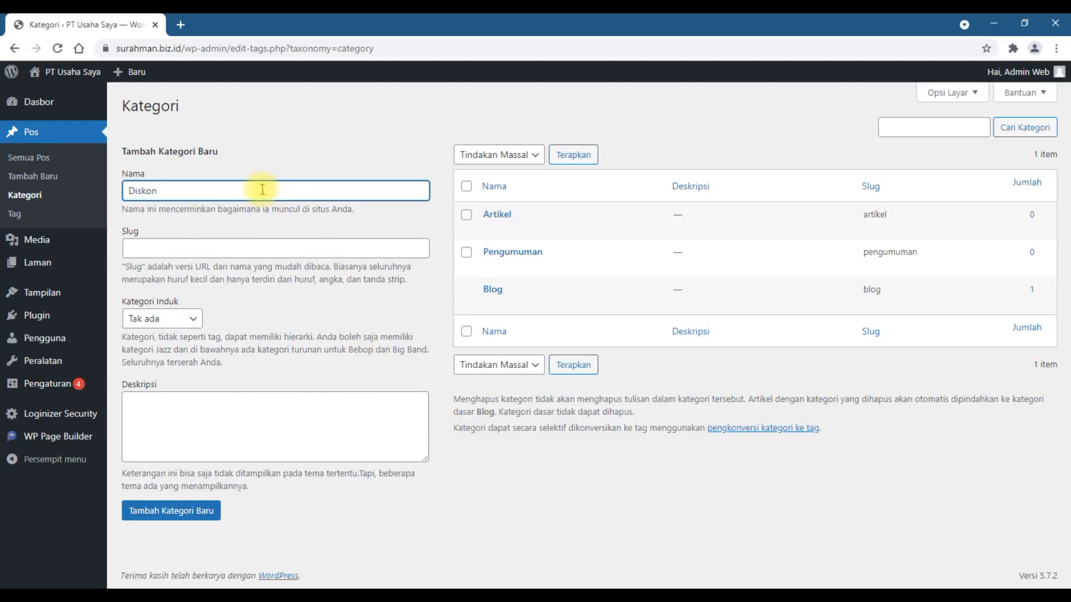
{"action": "left_click", "coordinate": [269, 150]}
{"action": "left_click", "coordinate": [198, 512]}
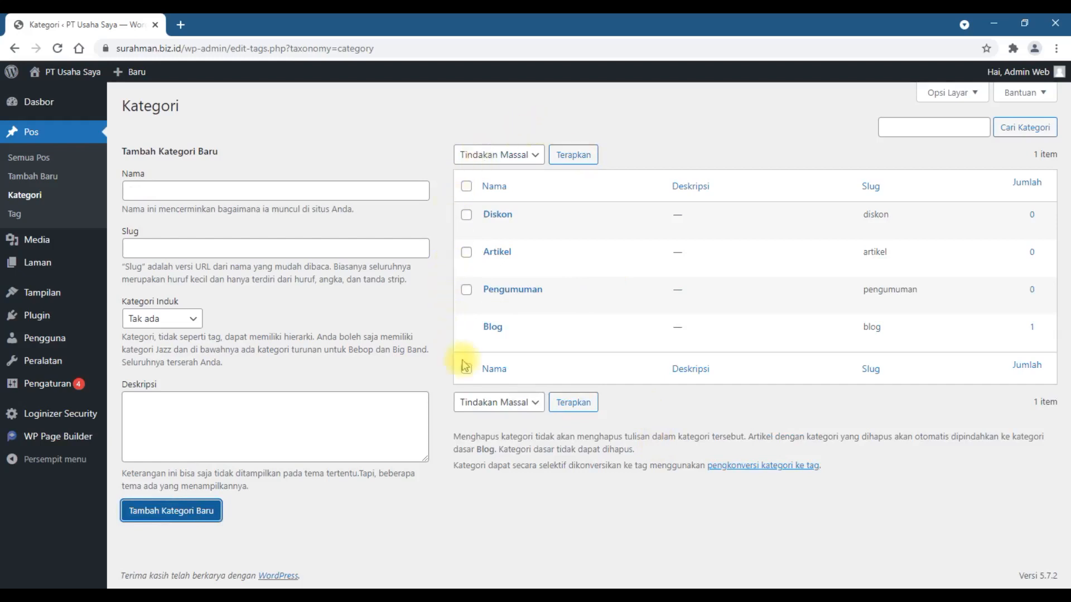
Step: Delete the Artikel category permanently from the category list
{"action": "mouse_move", "coordinate": [682, 216]}
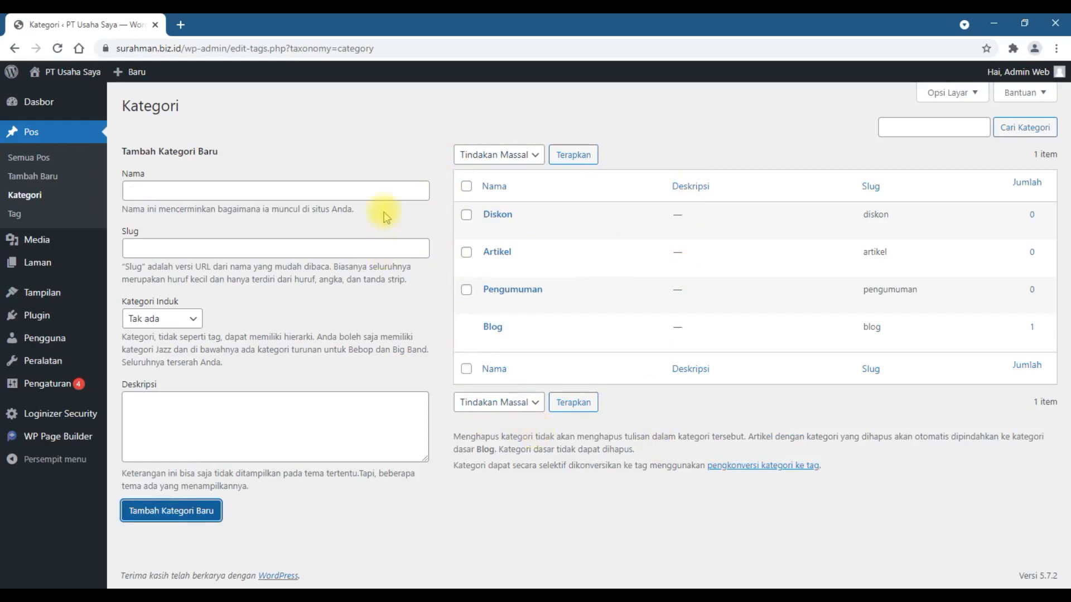
{"action": "mouse_move", "coordinate": [507, 211]}
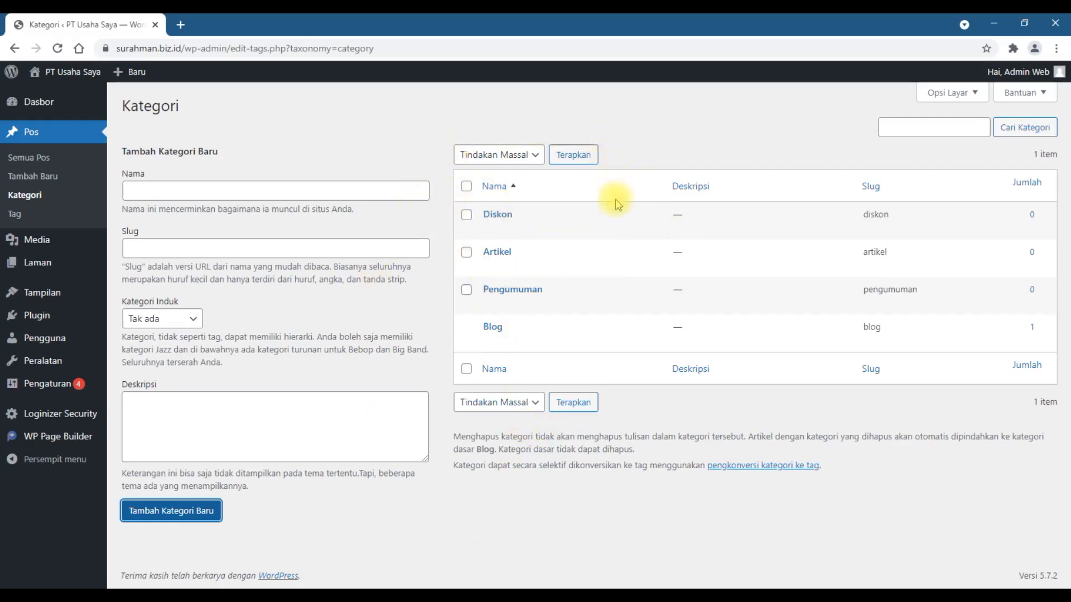
{"action": "mouse_move", "coordinate": [574, 233]}
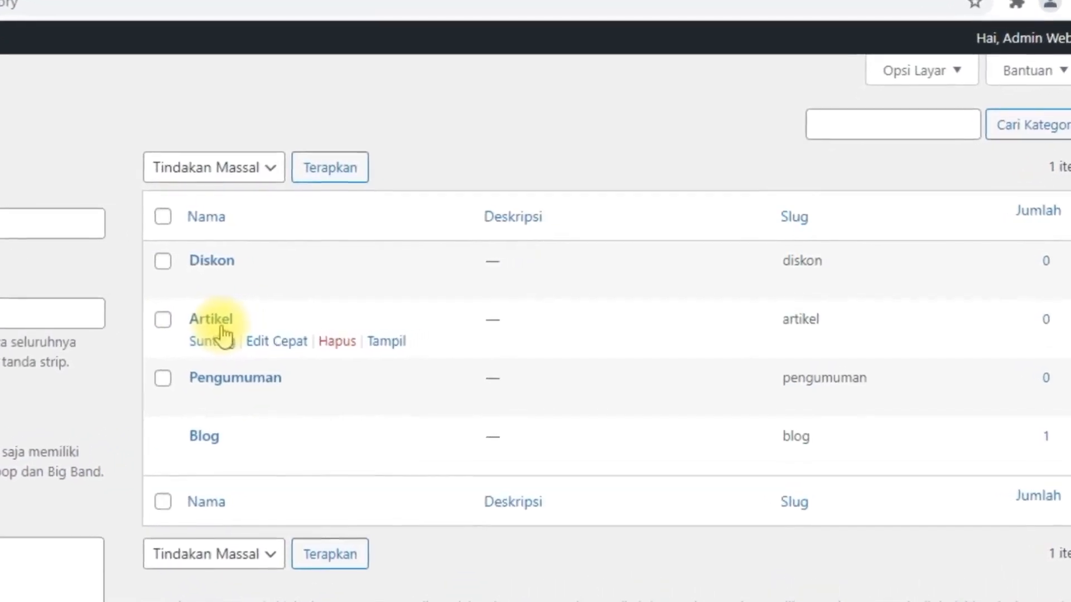
{"action": "left_click", "coordinate": [330, 347]}
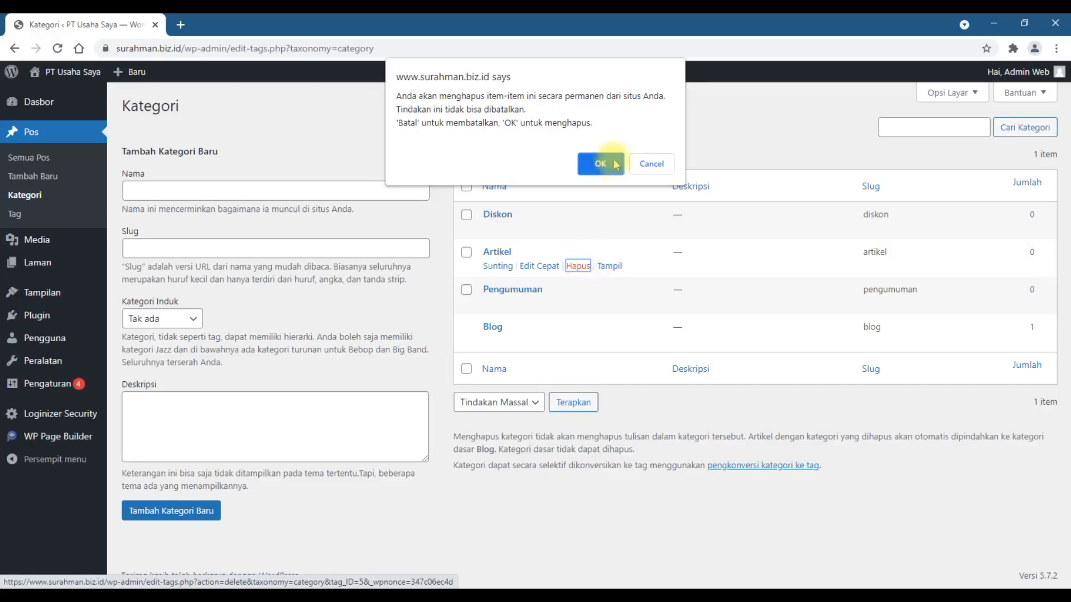
{"action": "left_click", "coordinate": [363, 177]}
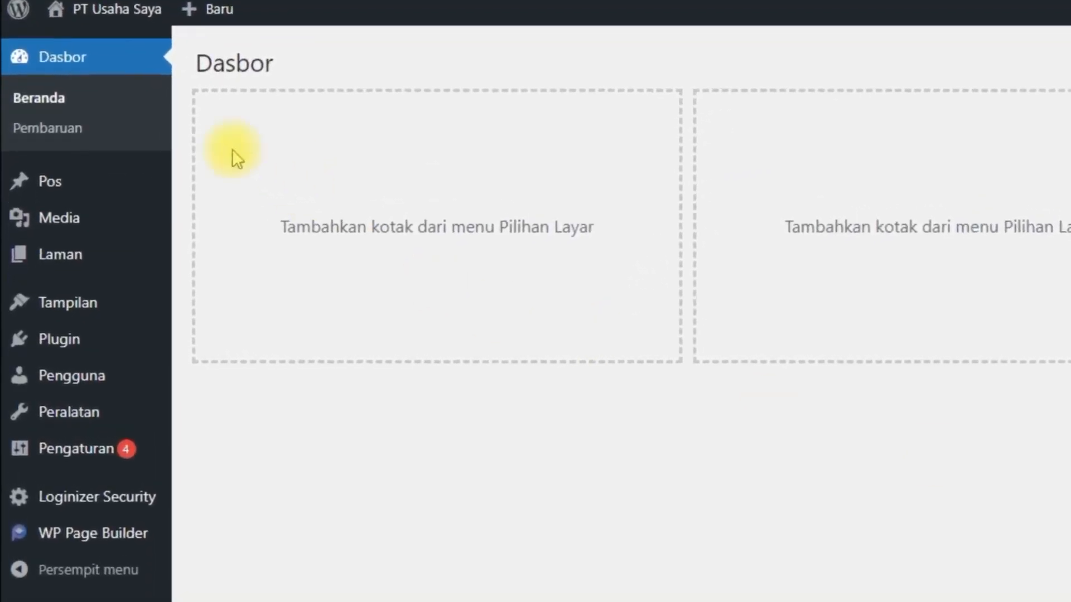
Step: Create a new post and enter Judul Artikel 1 as its title
{"action": "mouse_move", "coordinate": [45, 196]}
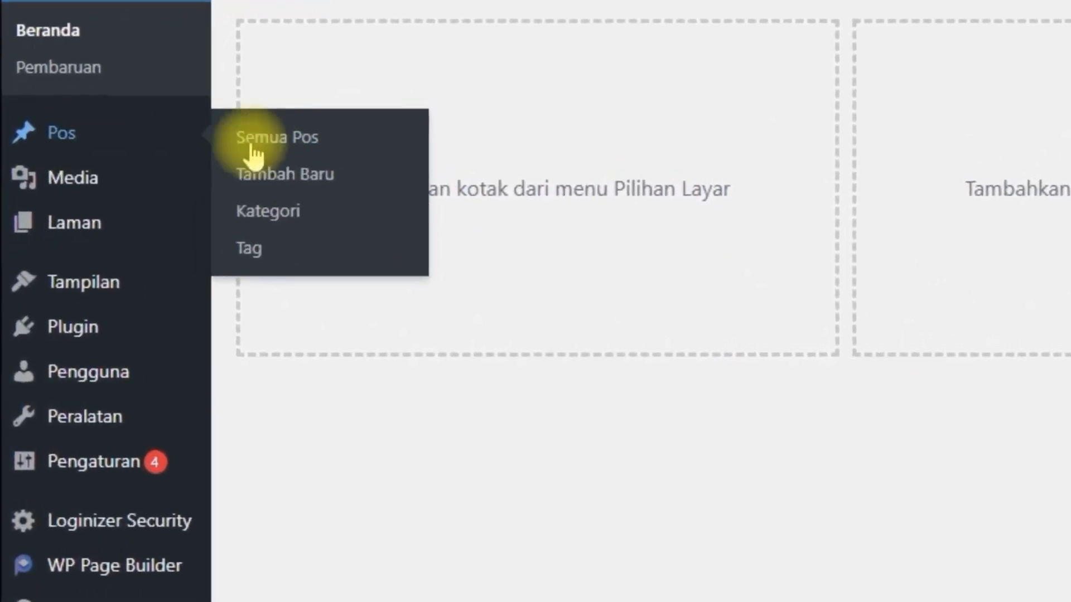
{"action": "left_click", "coordinate": [295, 174]}
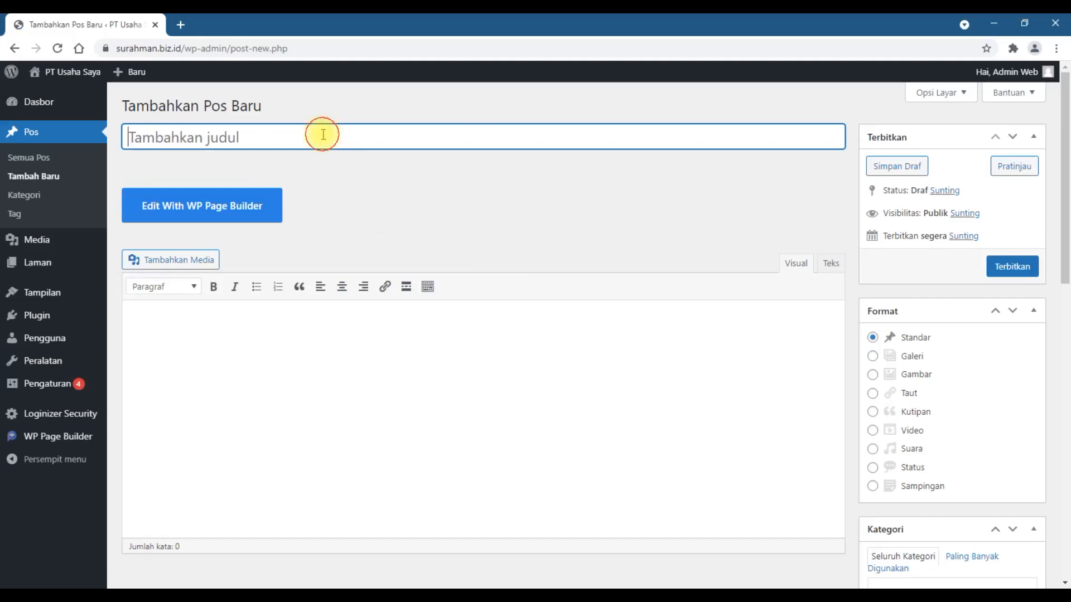
{"action": "left_click", "coordinate": [323, 135]}
{"action": "type", "text": "Judul Artikel 1"}
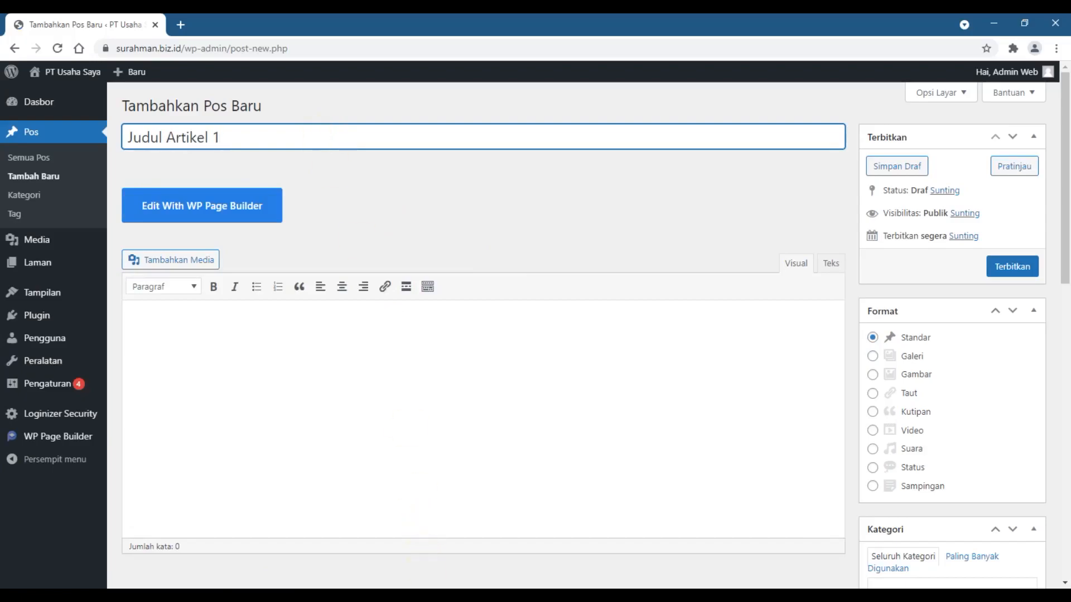
Step: Copy all the text from the Dummy document in Word and paste it into the body of the WordPress post
{"action": "key", "text": "alt+Tab"}
{"action": "left_click_drag", "start_coordinate": [183, 181], "coordinate": [530, 311]}
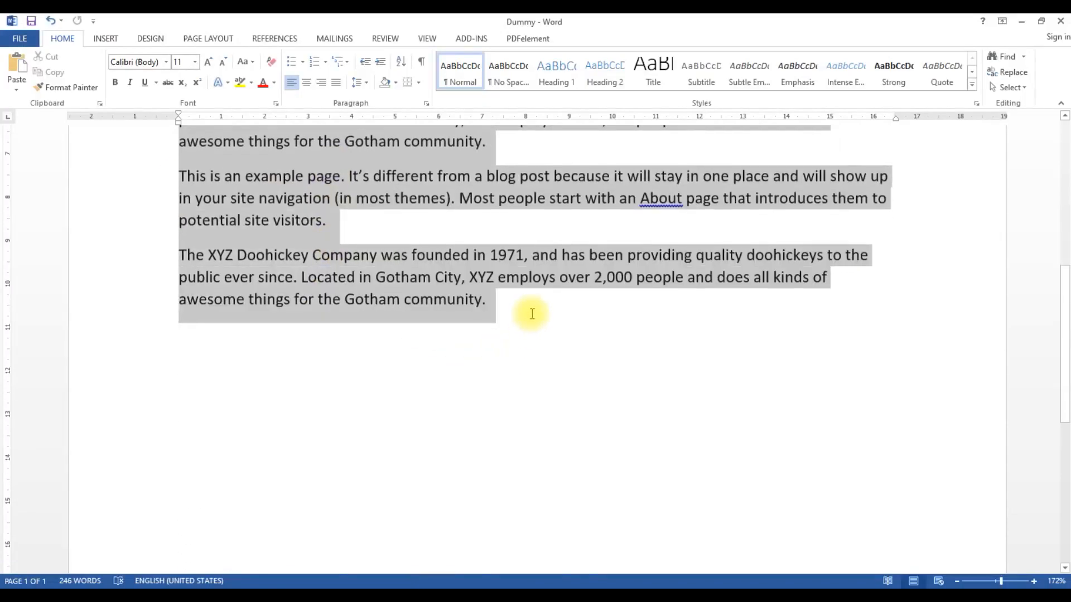
{"action": "right_click", "coordinate": [304, 219]}
{"action": "left_click", "coordinate": [314, 244]}
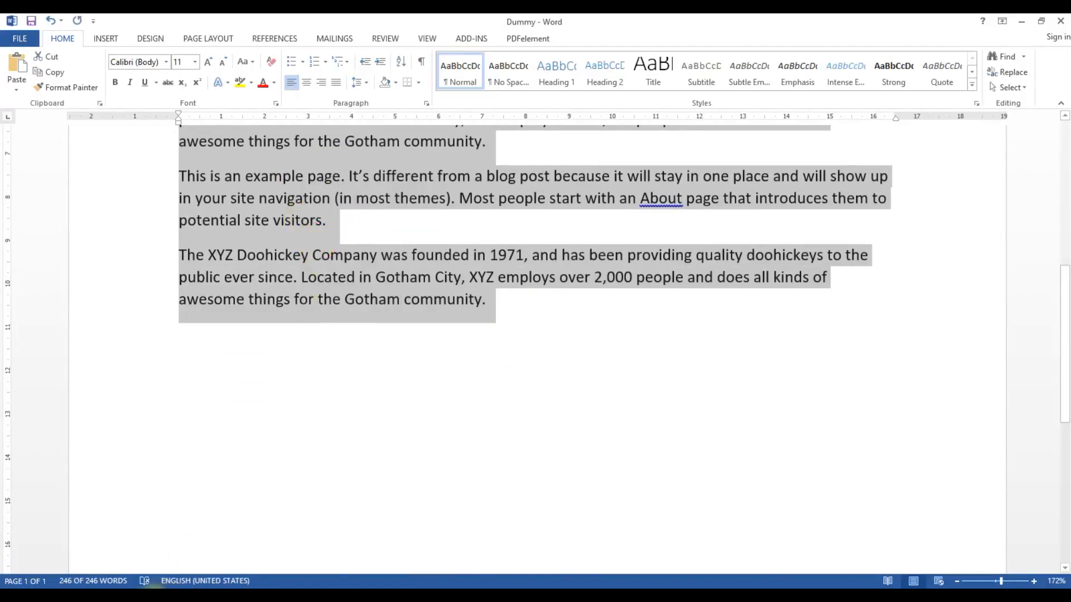
{"action": "key", "text": "alt+Tab"}
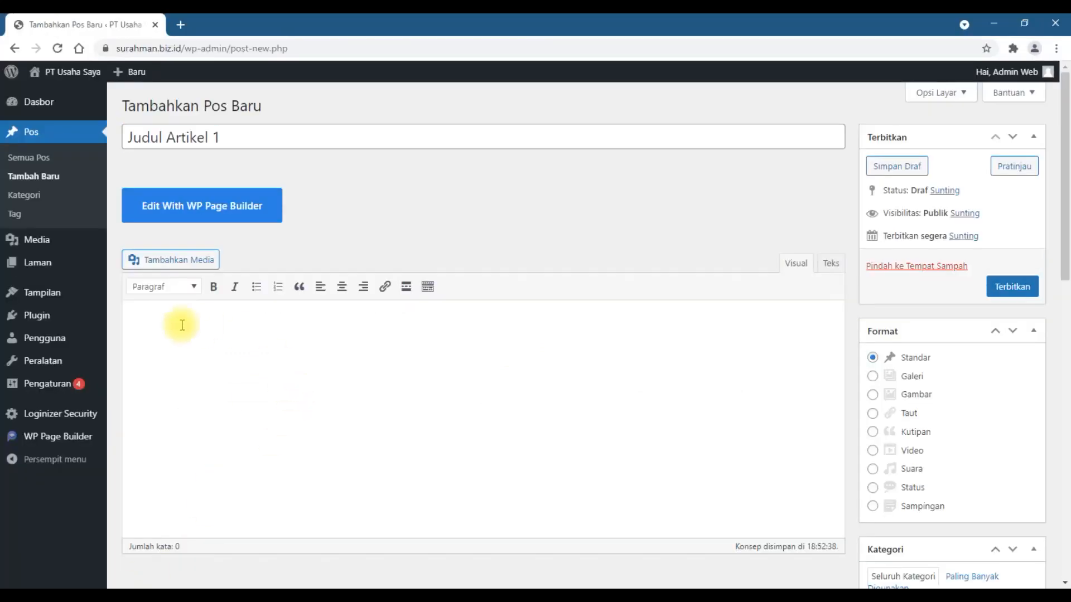
{"action": "left_click", "coordinate": [154, 333]}
{"action": "key", "text": "ctrl+v"}
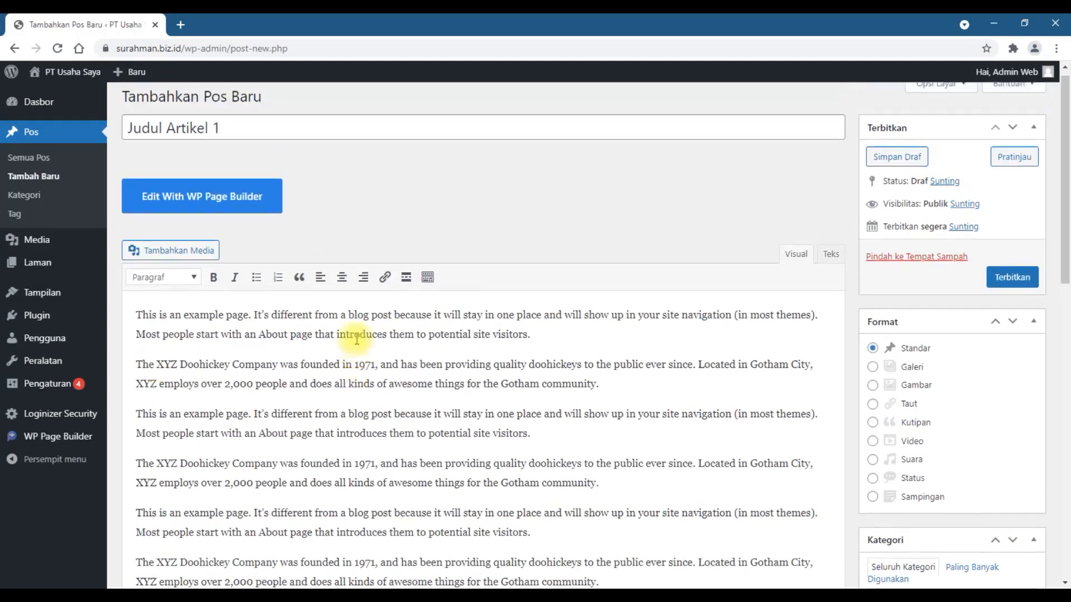
{"action": "scroll", "coordinate": [352, 337], "scroll_direction": "down", "scroll_amount": 3}
{"action": "scroll", "coordinate": [355, 341], "scroll_direction": "down", "scroll_amount": 3}
{"action": "scroll", "coordinate": [424, 136], "scroll_direction": "up", "scroll_amount": 6}
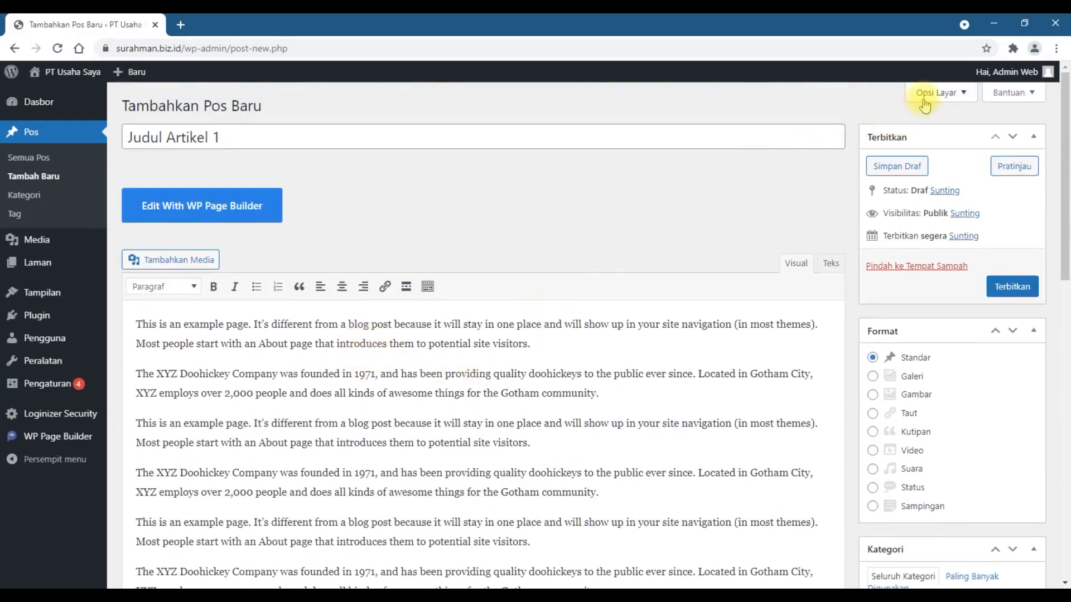
Step: Disable the full-height editor and distraction-free option in the post's screen options and check how the editor area scrolls
{"action": "left_click", "coordinate": [940, 93]}
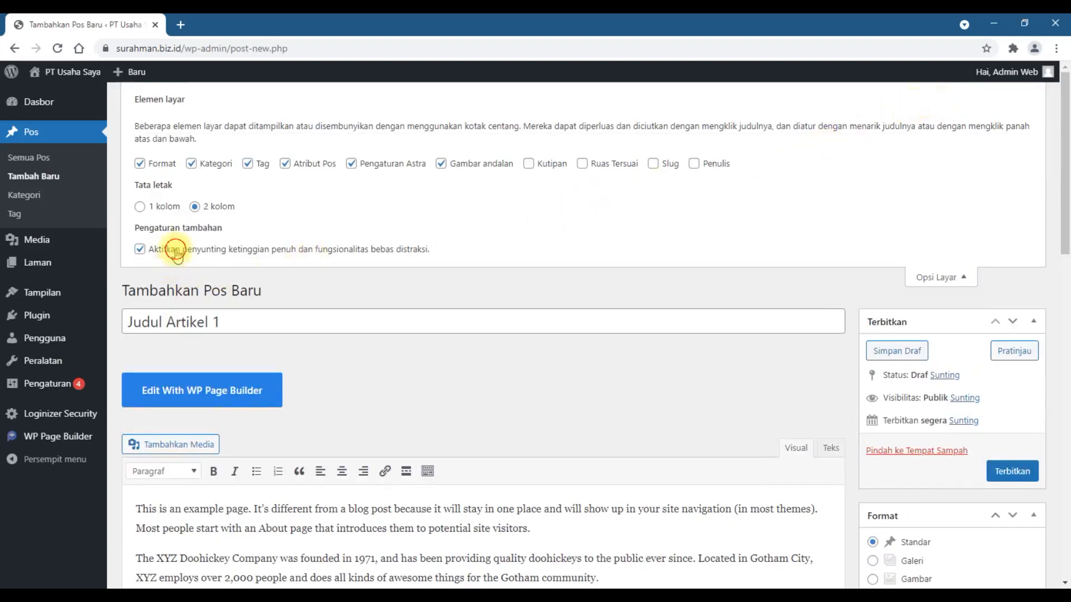
{"action": "left_click", "coordinate": [176, 251]}
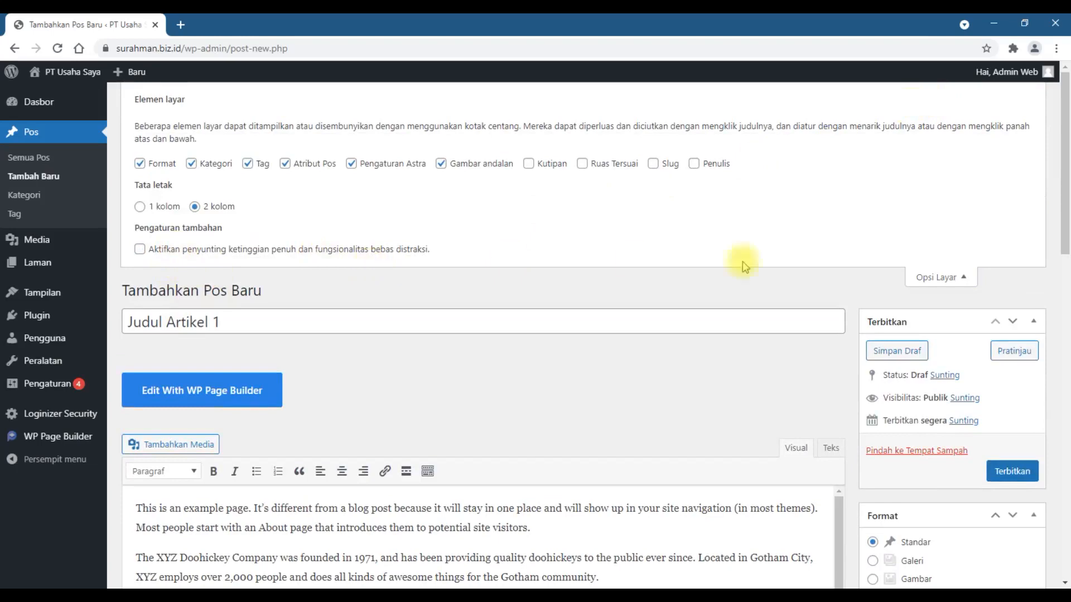
{"action": "left_click", "coordinate": [953, 279]}
{"action": "scroll", "coordinate": [938, 295], "scroll_direction": "down", "scroll_amount": 3}
{"action": "left_click_drag", "start_coordinate": [841, 266], "coordinate": [841, 223]}
{"action": "scroll", "coordinate": [840, 215], "scroll_direction": "up", "scroll_amount": 3}
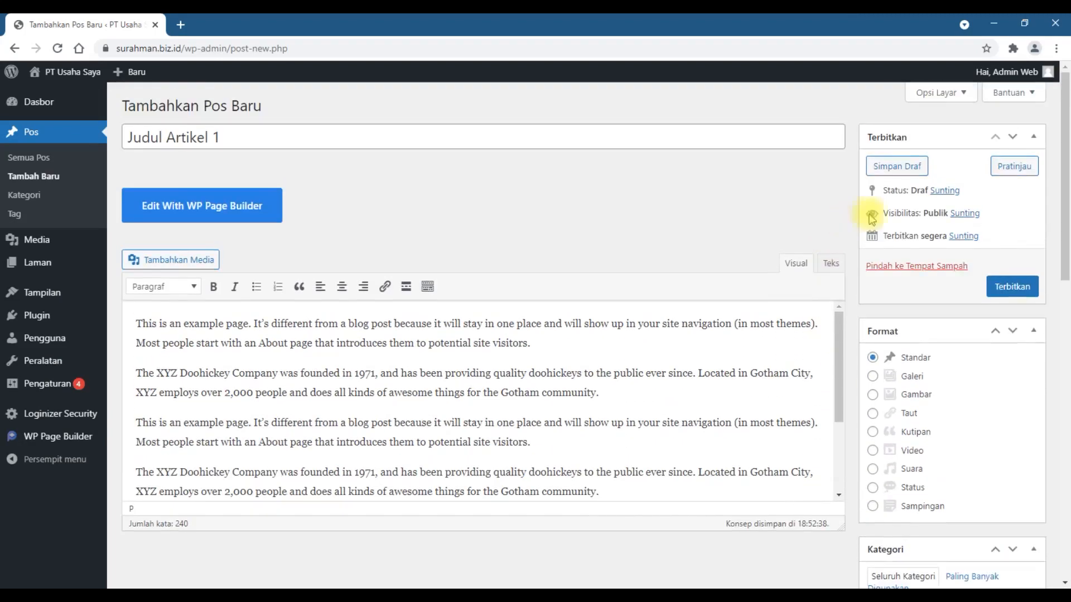
Step: Turn the full-height editor option back on to compare the editor's scrolling, and switch it off again
{"action": "left_click", "coordinate": [938, 94]}
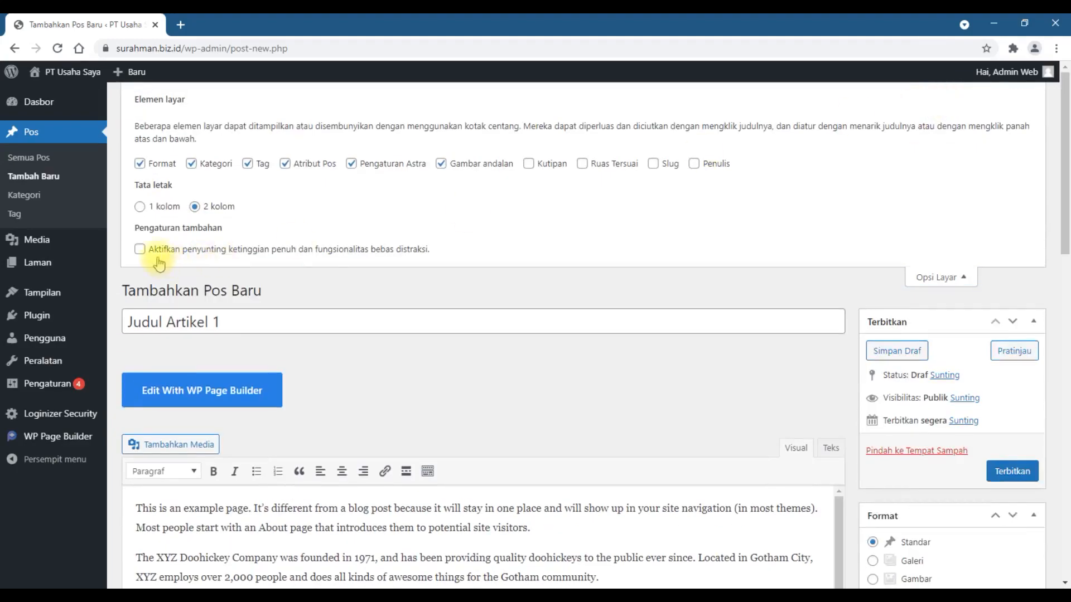
{"action": "left_click", "coordinate": [155, 252]}
{"action": "scroll", "coordinate": [739, 444], "scroll_direction": "down", "scroll_amount": 5}
{"action": "scroll", "coordinate": [725, 454], "scroll_direction": "up", "scroll_amount": 5}
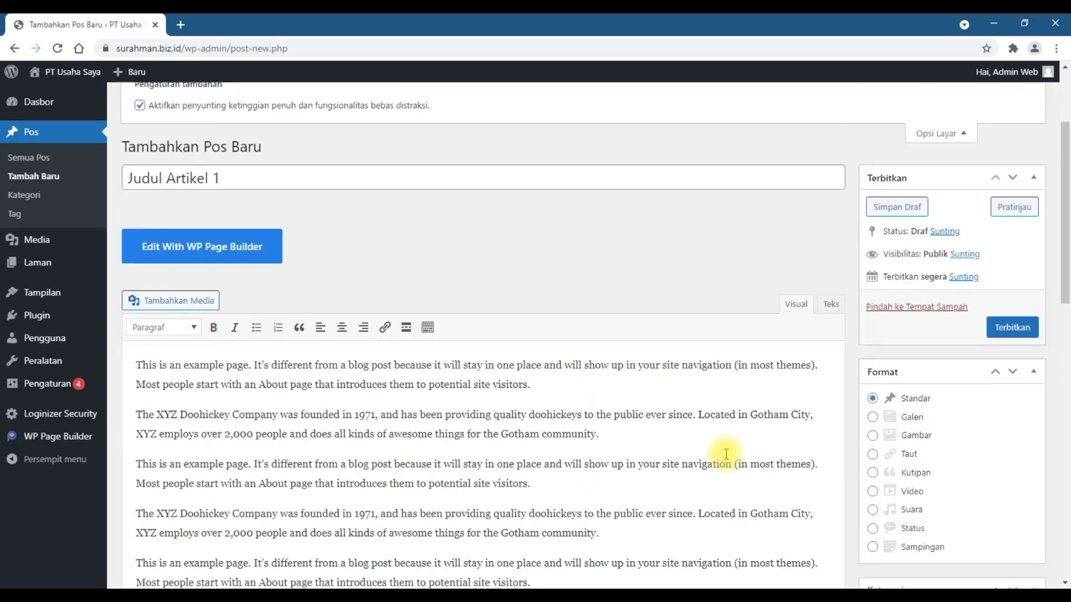
{"action": "left_click", "coordinate": [210, 249]}
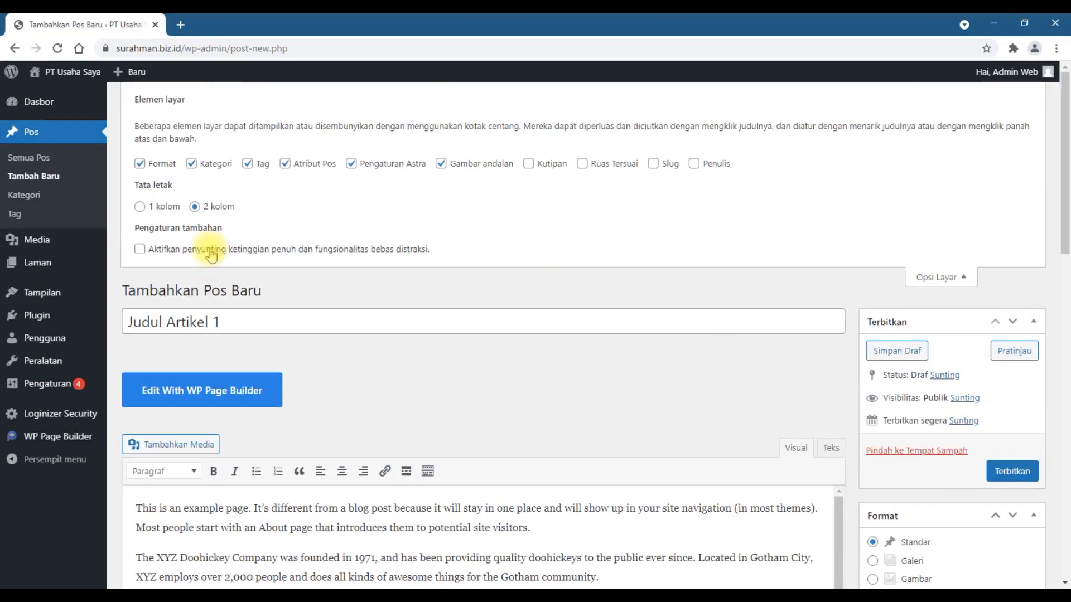
{"action": "left_click", "coordinate": [941, 277]}
{"action": "scroll", "coordinate": [796, 419], "scroll_direction": "down", "scroll_amount": 2}
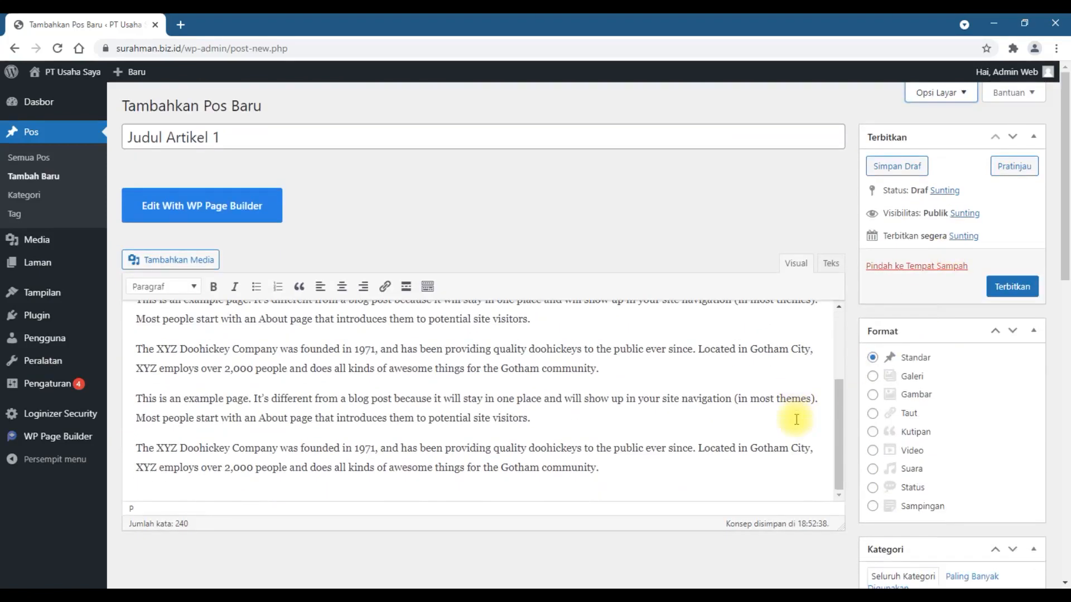
Step: Try out the Blog and Diskon categories on the post and leave it assigned only to Pengumuman
{"action": "scroll", "coordinate": [796, 420], "scroll_direction": "down", "scroll_amount": 7}
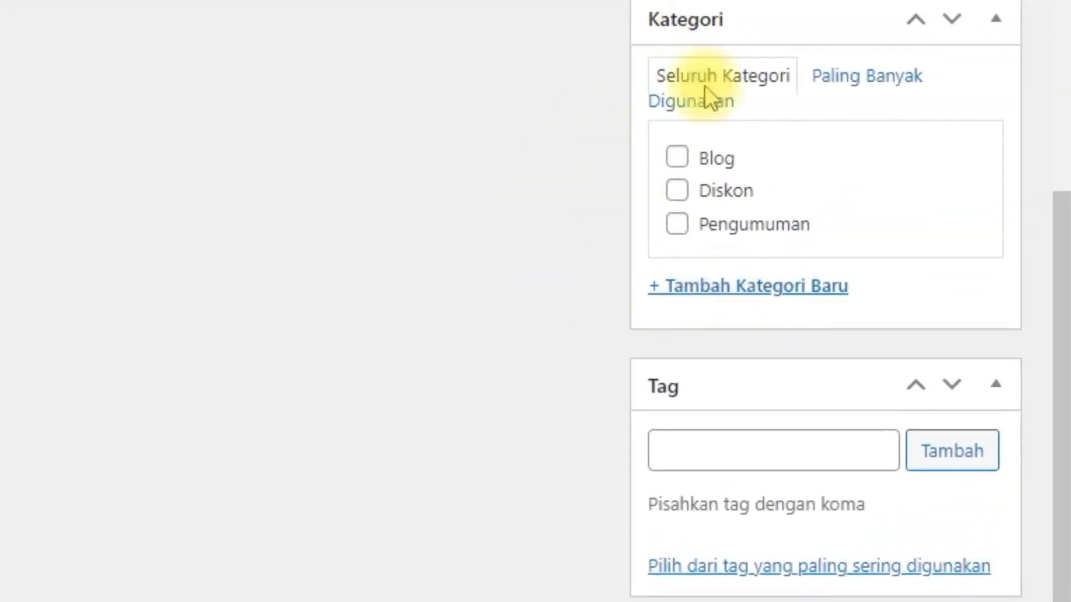
{"action": "left_click", "coordinate": [675, 162]}
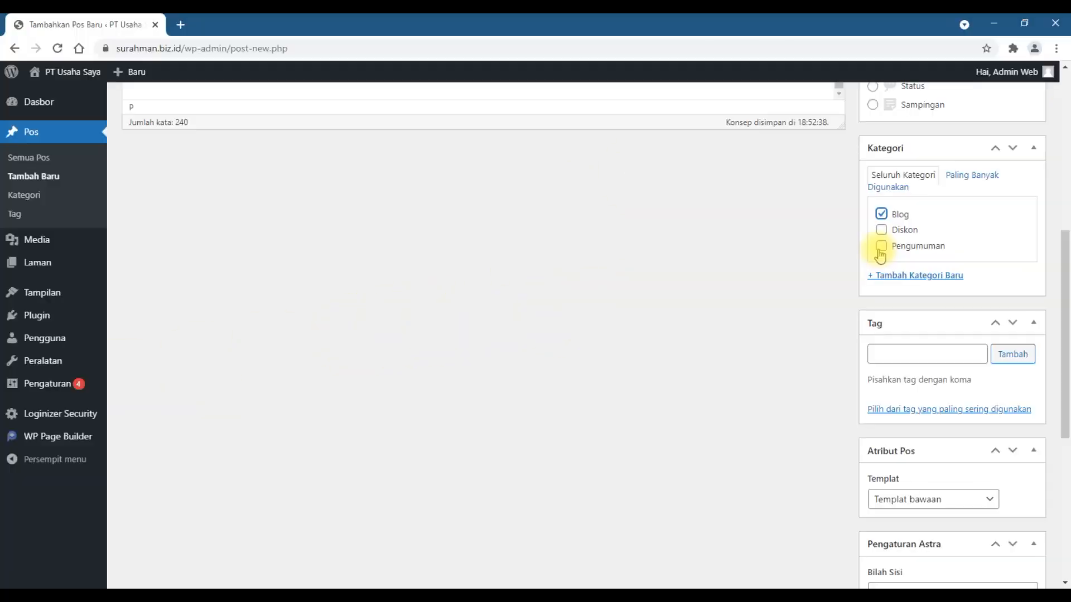
{"action": "left_click", "coordinate": [677, 224]}
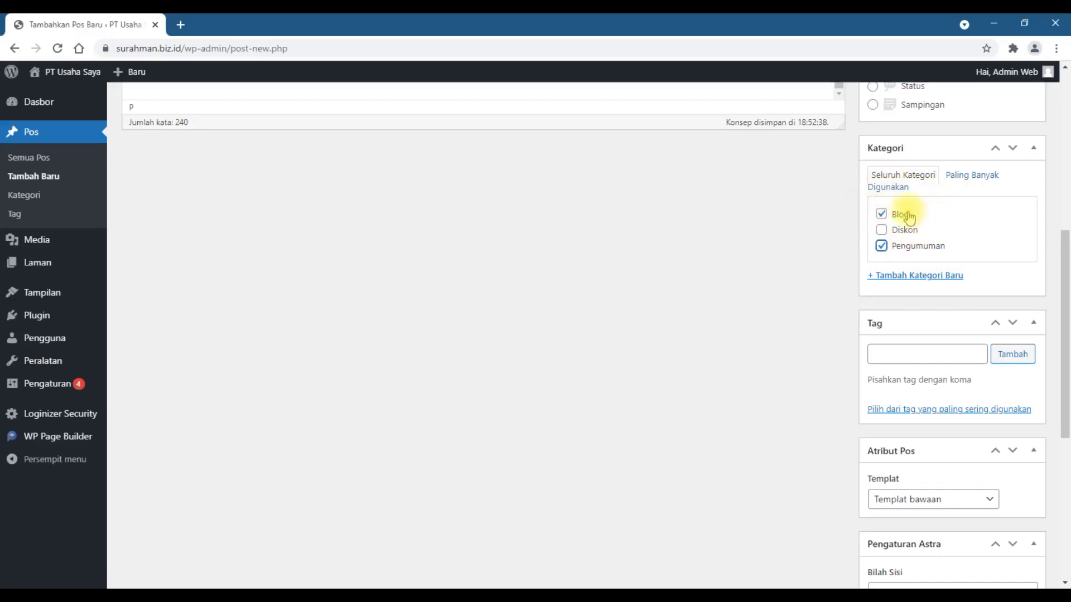
{"action": "left_click", "coordinate": [881, 213]}
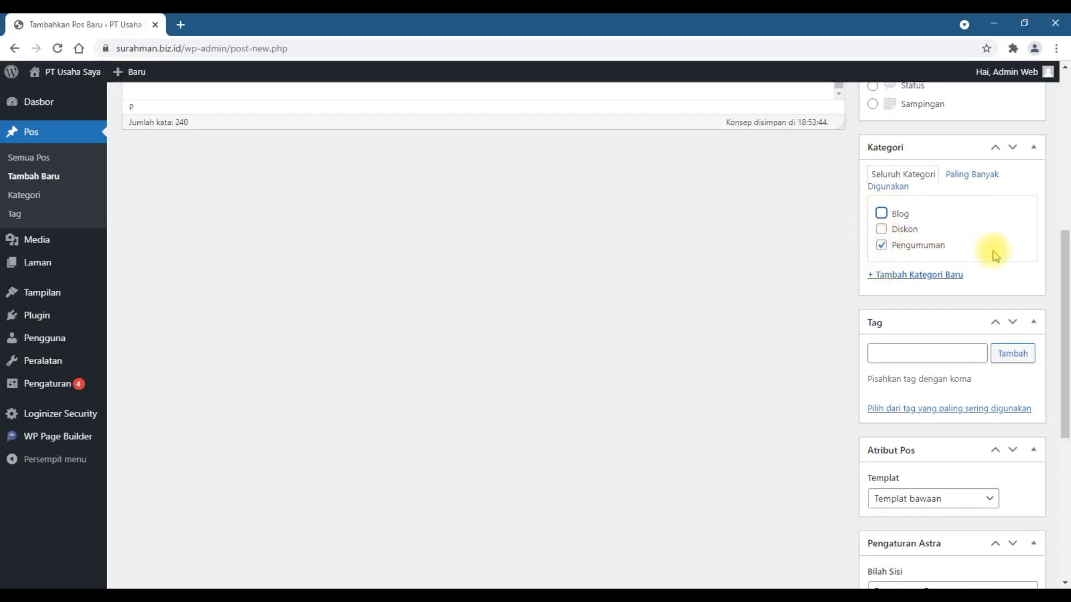
{"action": "left_click", "coordinate": [881, 229]}
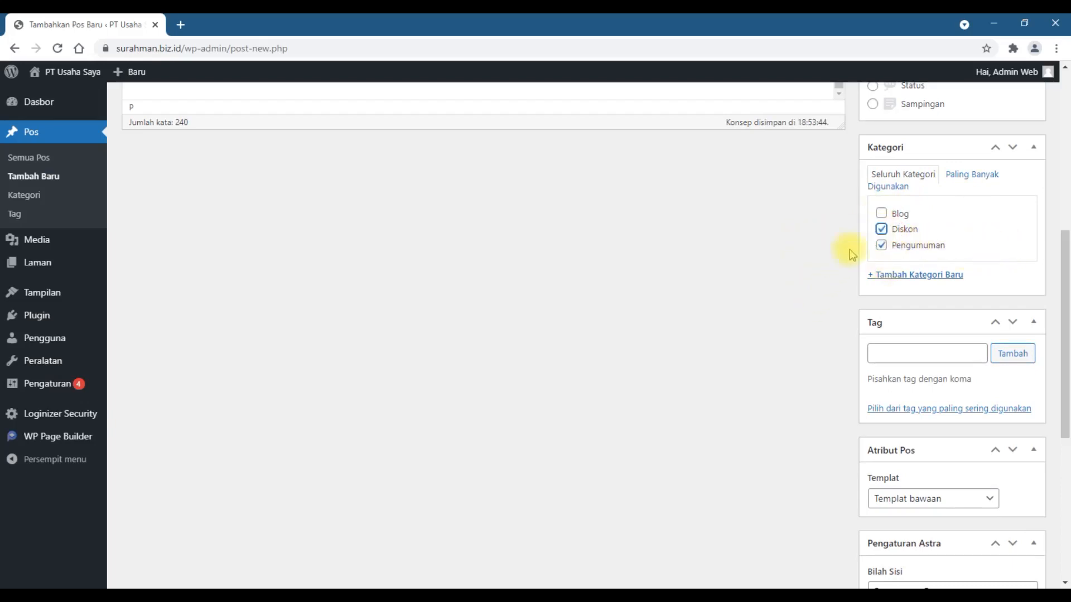
{"action": "left_click", "coordinate": [883, 230]}
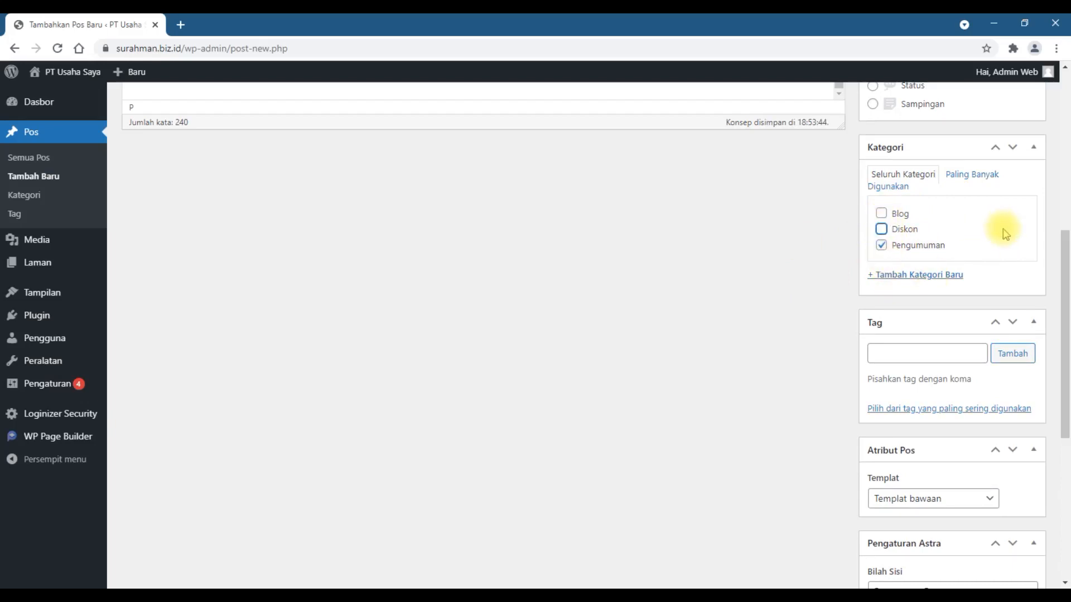
Step: Upload laptop-336378_640.jpg from the Gambar folder on drive C and set it as the post's featured image
{"action": "scroll", "coordinate": [1005, 234], "scroll_direction": "down", "scroll_amount": 5}
{"action": "scroll", "coordinate": [1004, 231], "scroll_direction": "down", "scroll_amount": 2}
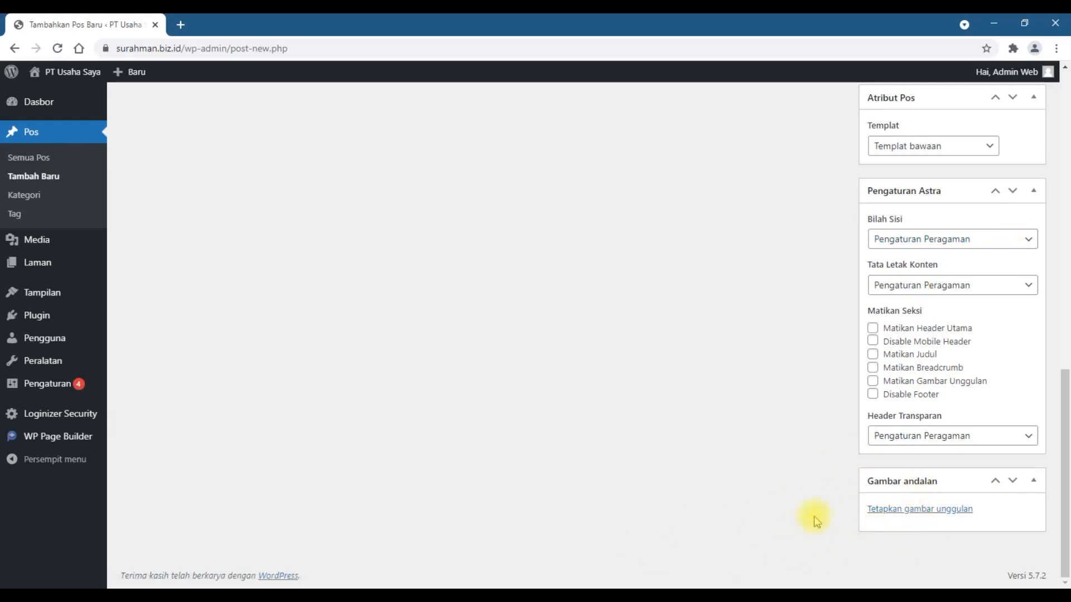
{"action": "left_click", "coordinate": [921, 512]}
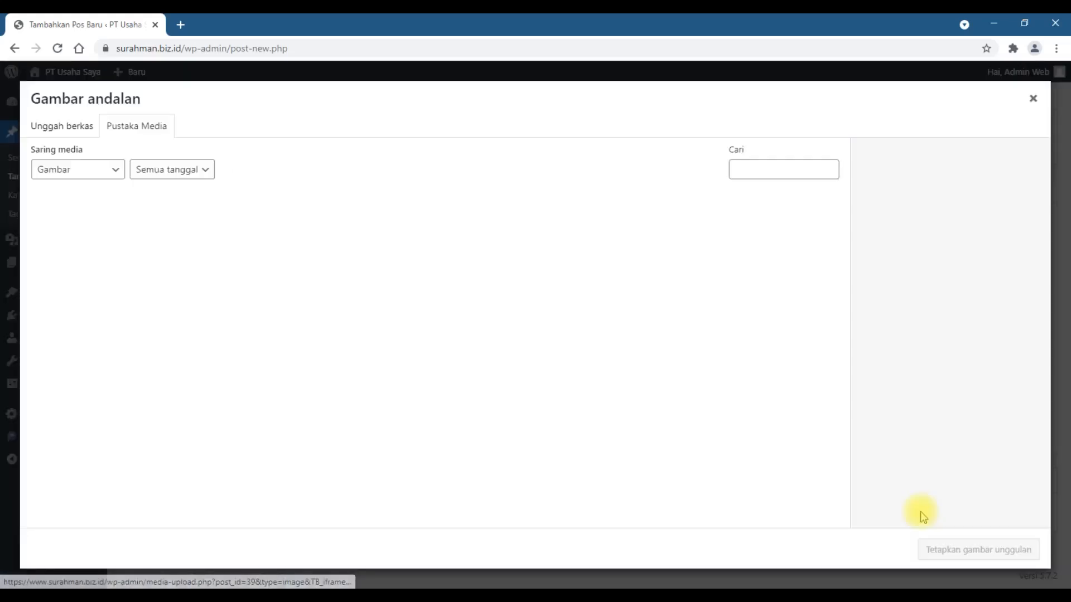
{"action": "left_click", "coordinate": [69, 138]}
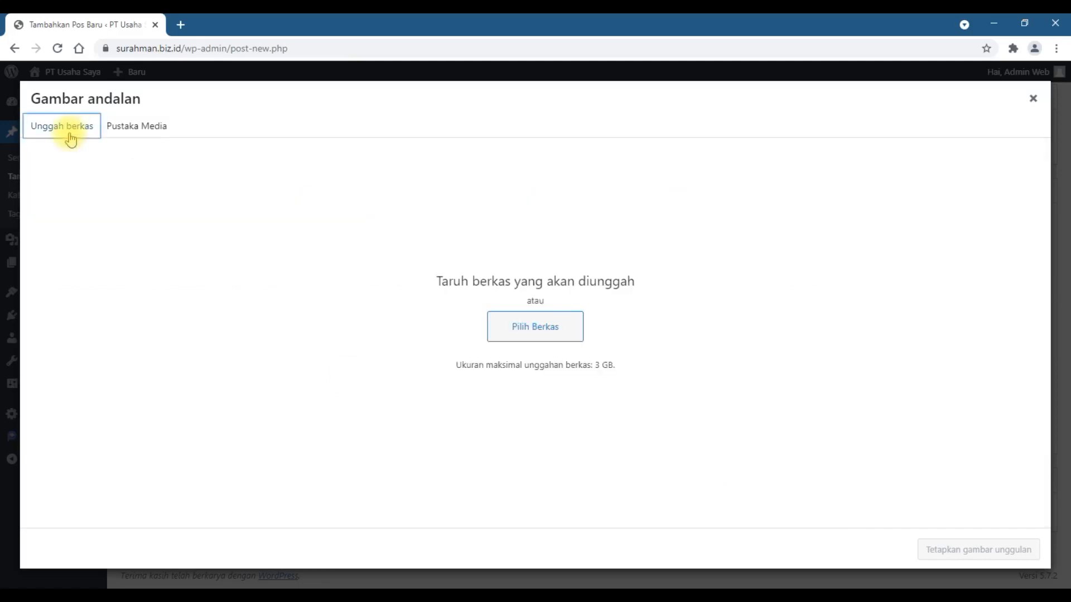
{"action": "left_click", "coordinate": [552, 338]}
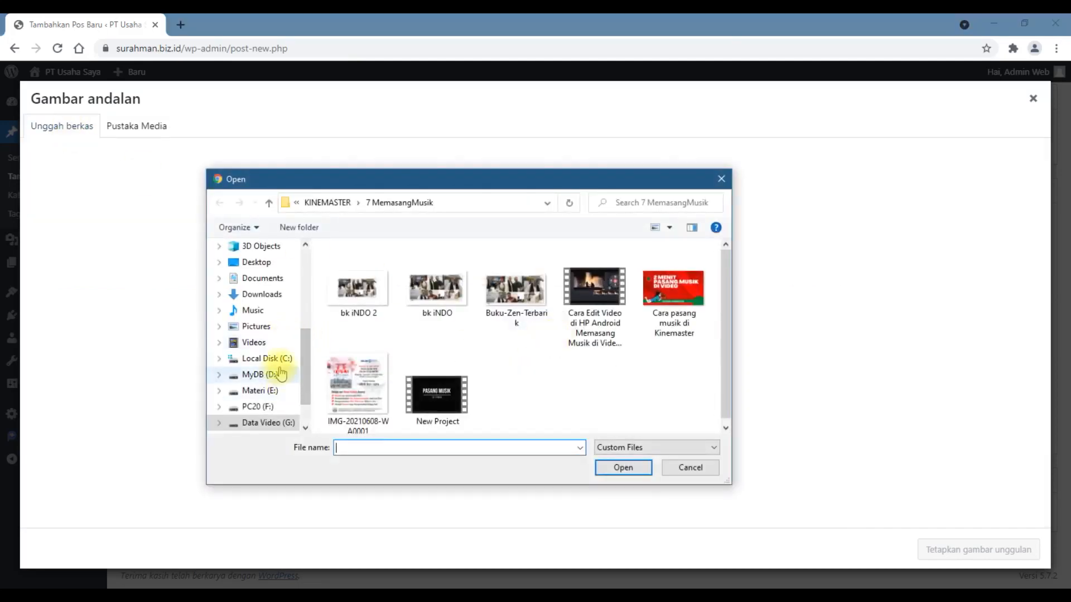
{"action": "left_click", "coordinate": [280, 373]}
{"action": "left_click", "coordinate": [282, 358]}
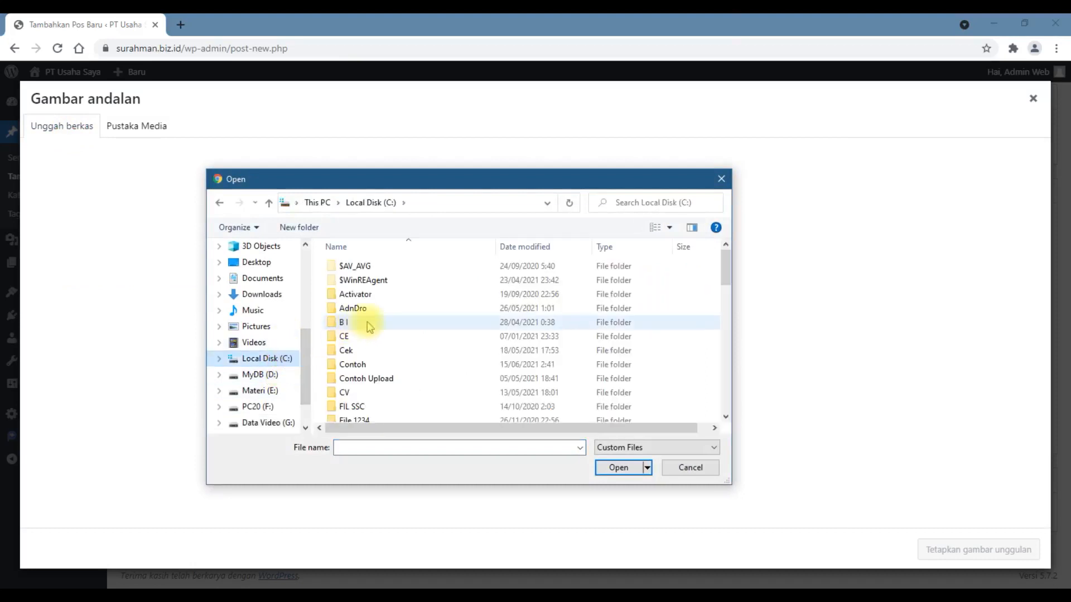
{"action": "scroll", "coordinate": [368, 326], "scroll_direction": "down", "scroll_amount": 5}
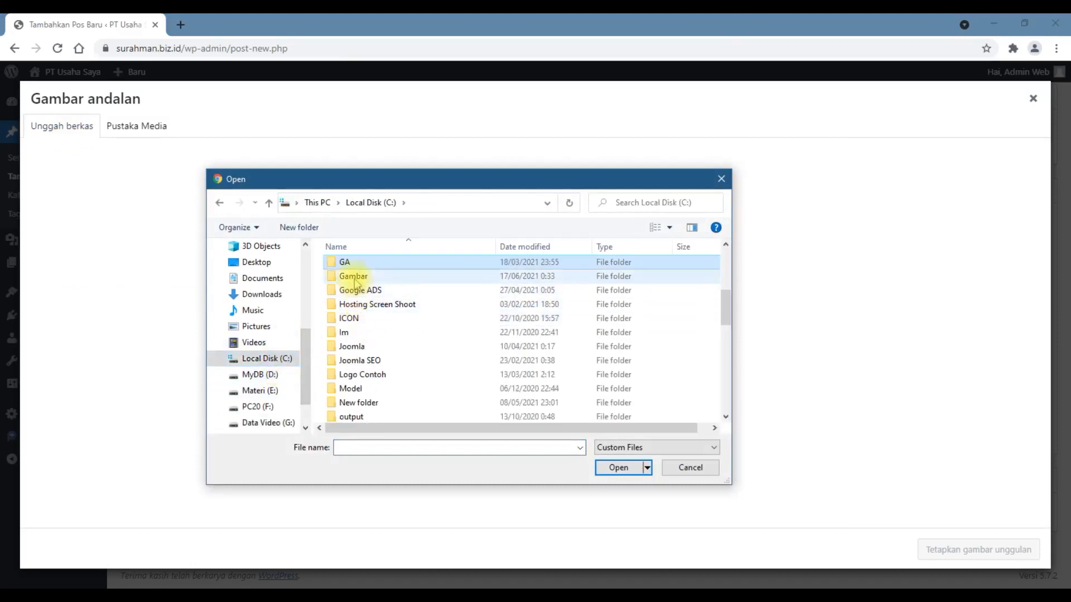
{"action": "double_click", "coordinate": [342, 267]}
{"action": "double_click", "coordinate": [357, 373]}
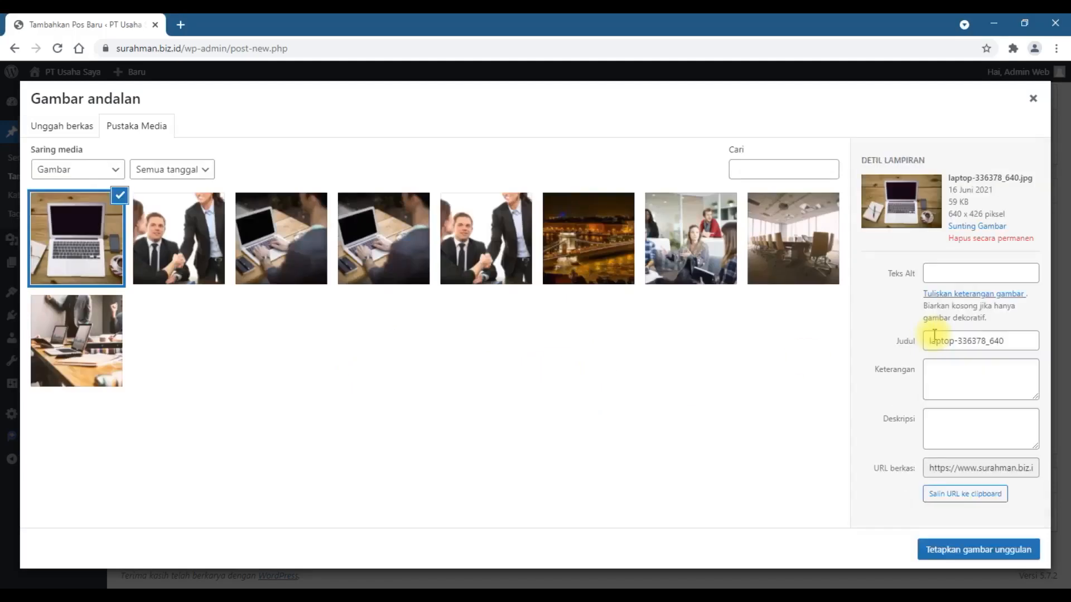
{"action": "left_click", "coordinate": [953, 554]}
Step: Start adding media to the post body and select laptop-336378_640.jpg from the media library
{"action": "scroll", "coordinate": [615, 471], "scroll_direction": "up", "scroll_amount": 3}
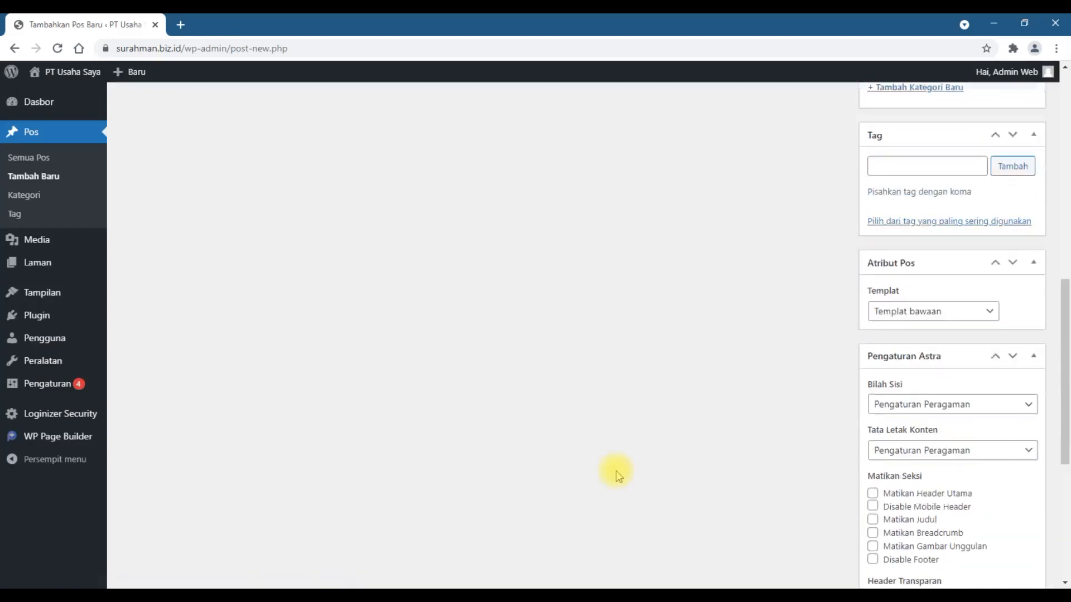
{"action": "scroll", "coordinate": [616, 470], "scroll_direction": "up", "scroll_amount": 10}
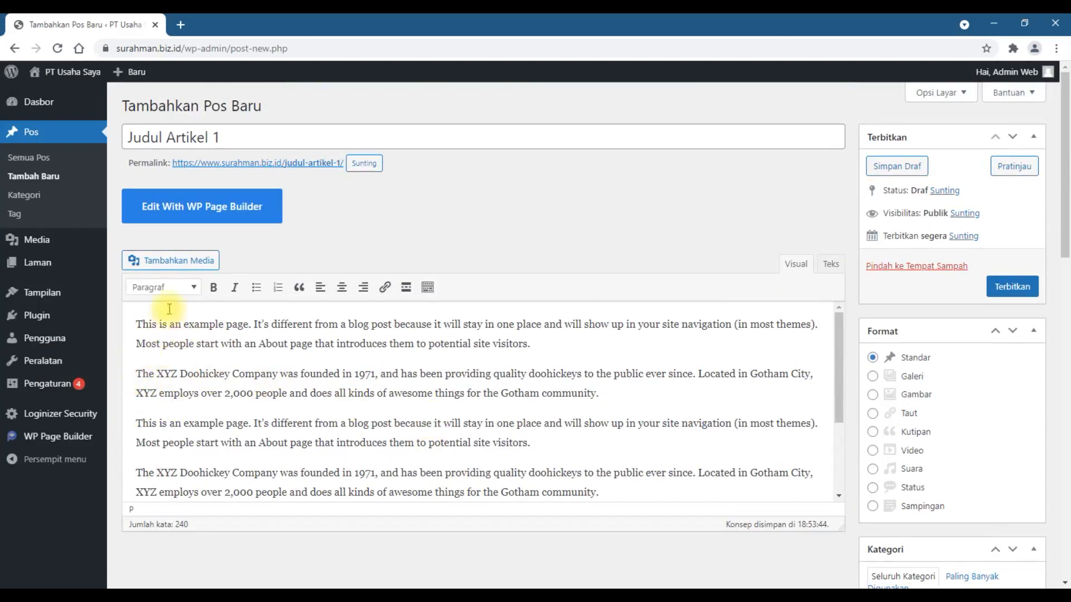
{"action": "left_click", "coordinate": [202, 259]}
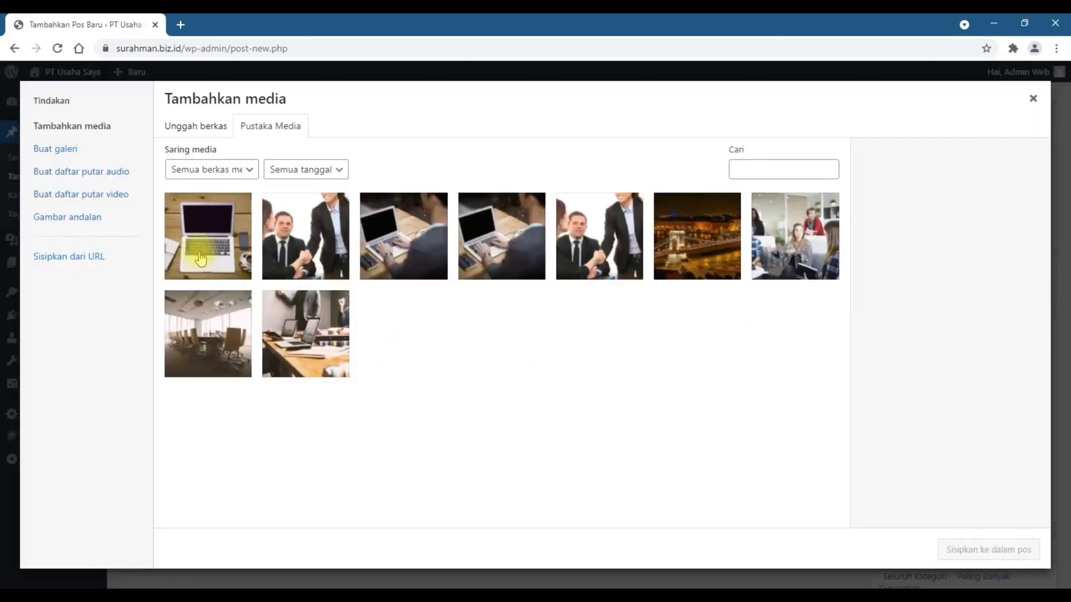
{"action": "left_click", "coordinate": [193, 246]}
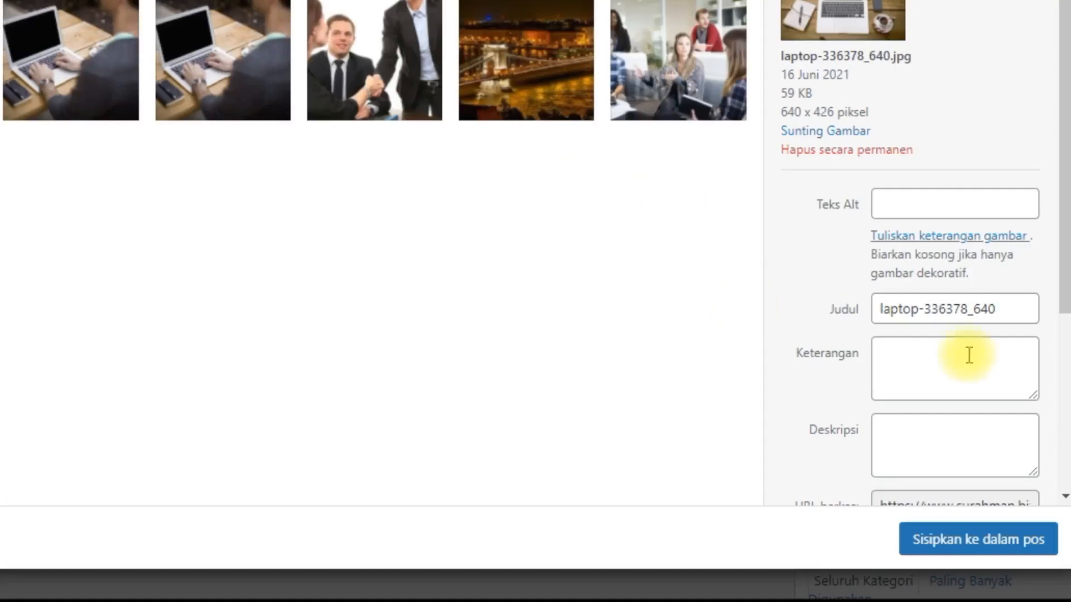
Step: Insert the selected laptop image into the post body with Kanan alignment at Ukuran Penuh – 640 × 426
{"action": "scroll", "coordinate": [968, 351], "scroll_direction": "down", "scroll_amount": 4}
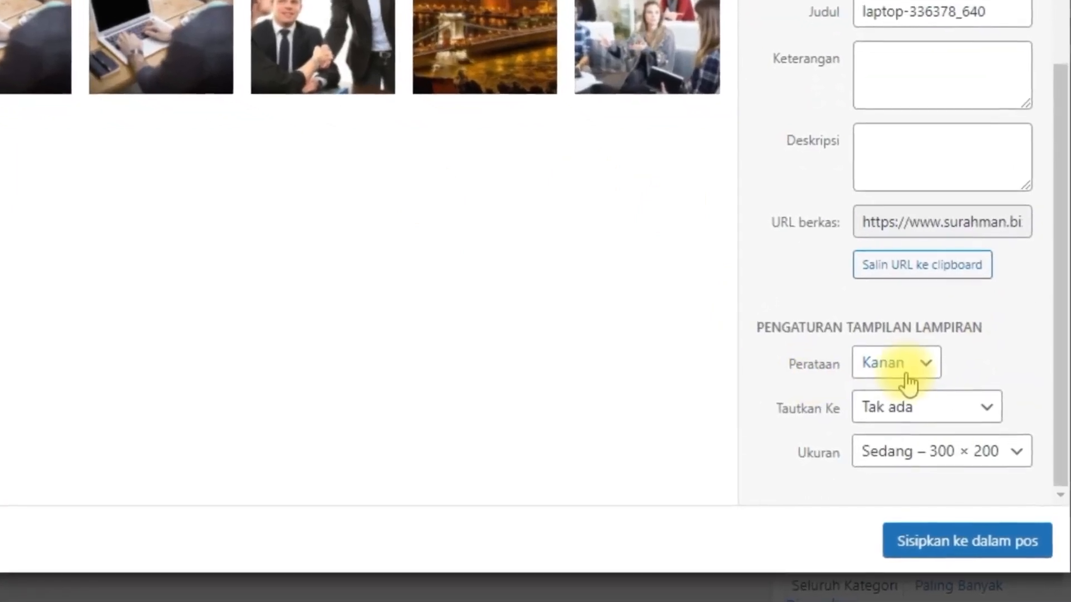
{"action": "left_click", "coordinate": [904, 370]}
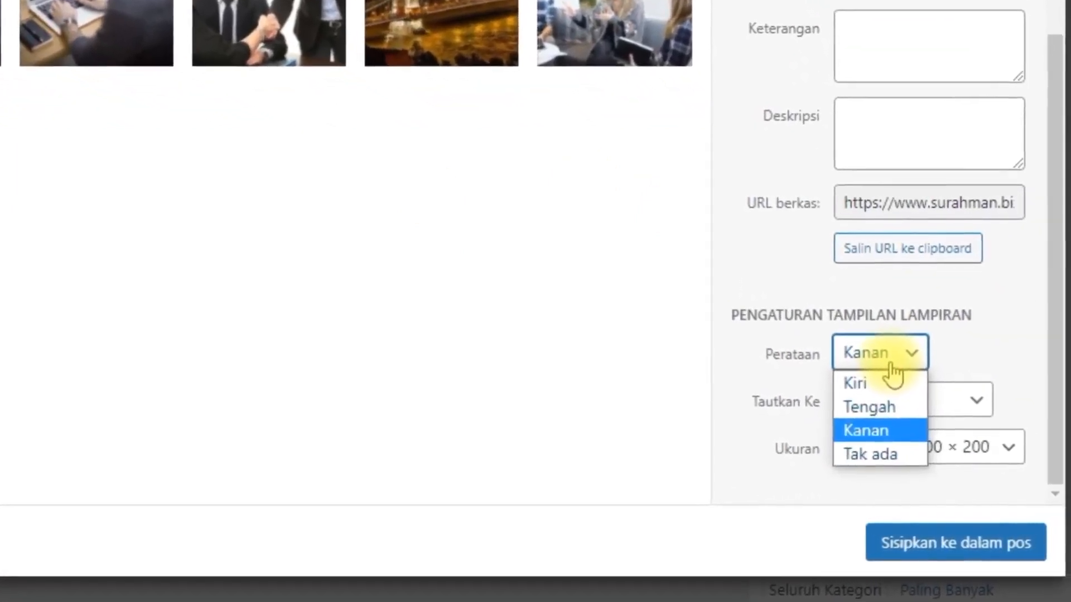
{"action": "left_click", "coordinate": [862, 427]}
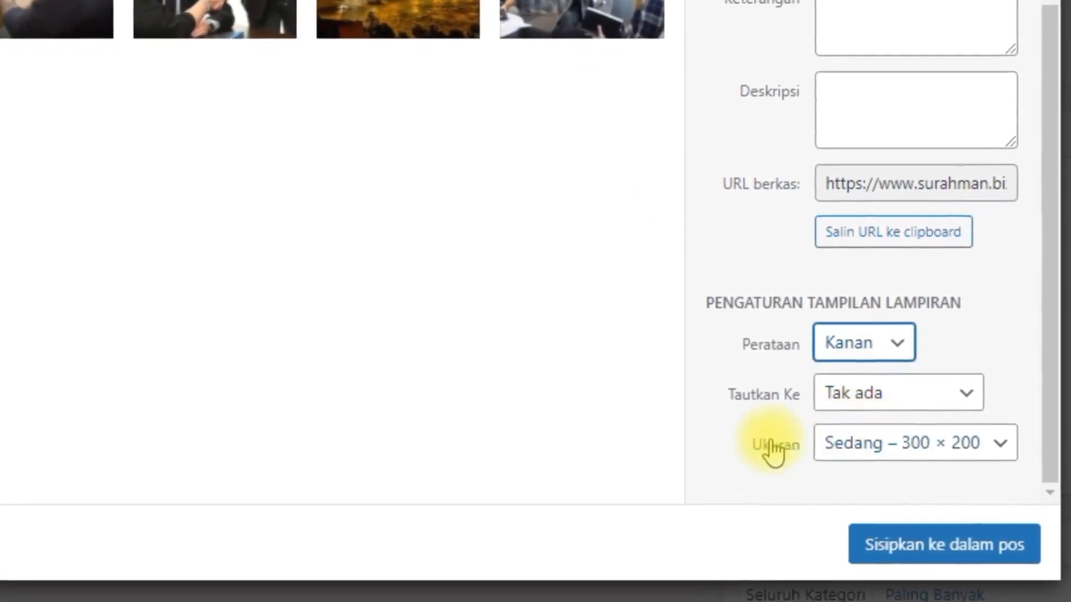
{"action": "left_click", "coordinate": [859, 440]}
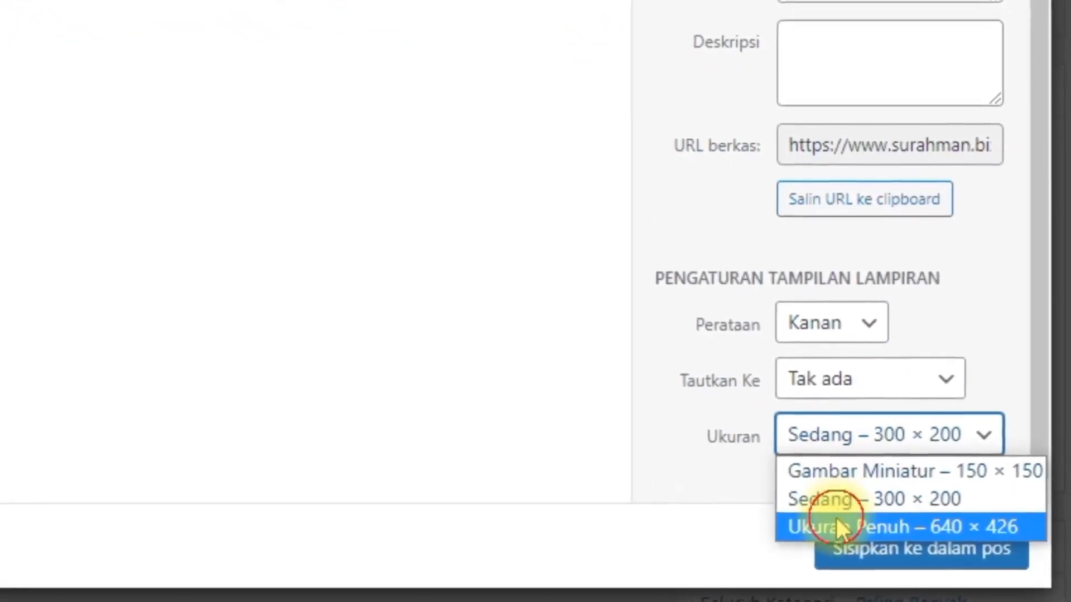
{"action": "left_click", "coordinate": [841, 520]}
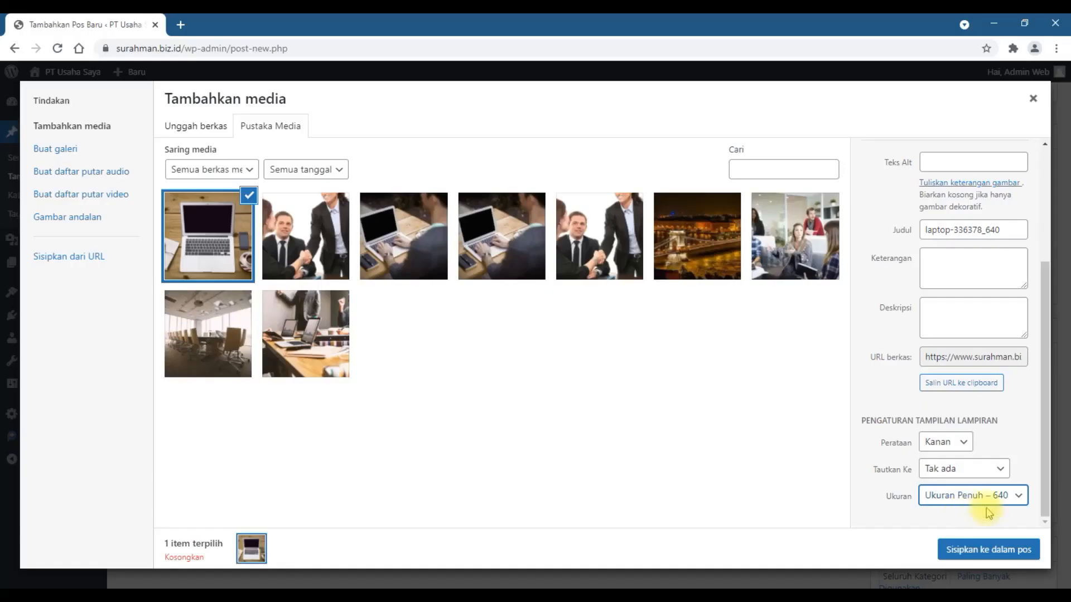
{"action": "left_click", "coordinate": [895, 434]}
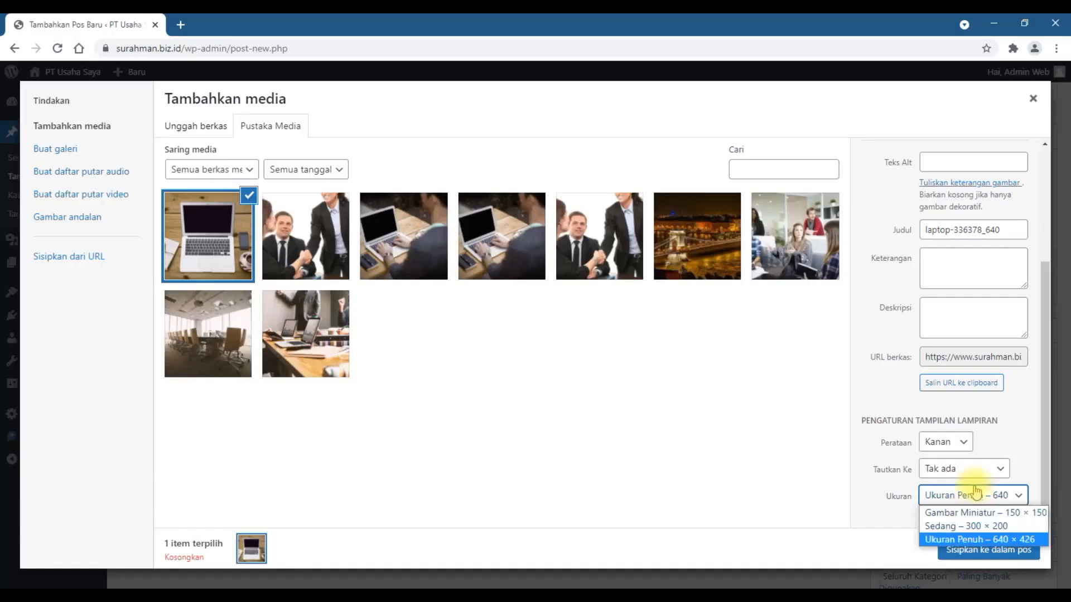
{"action": "left_click", "coordinate": [956, 539]}
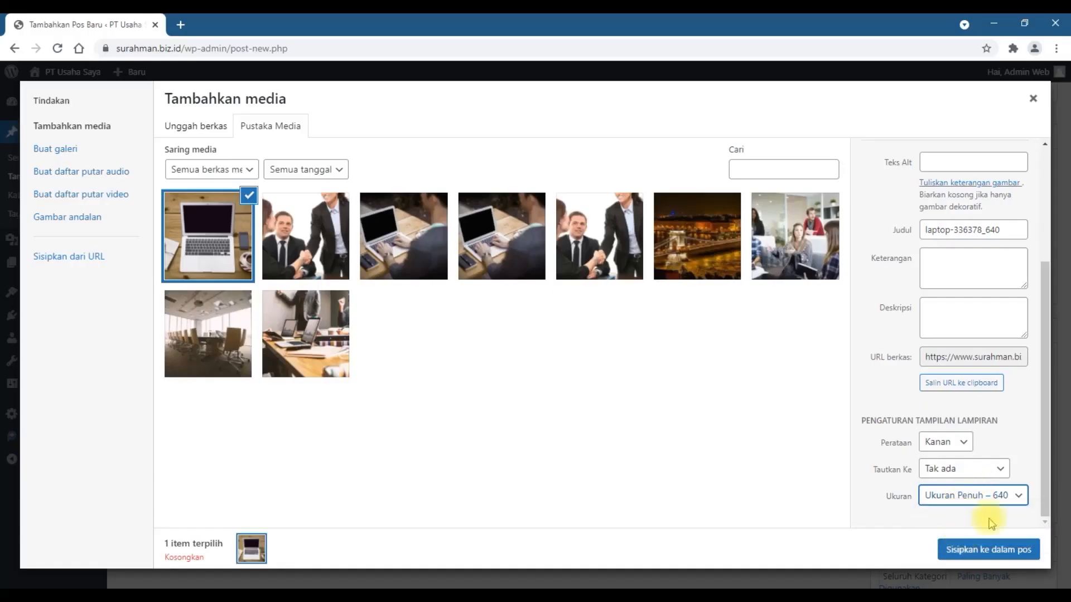
{"action": "left_click", "coordinate": [991, 553]}
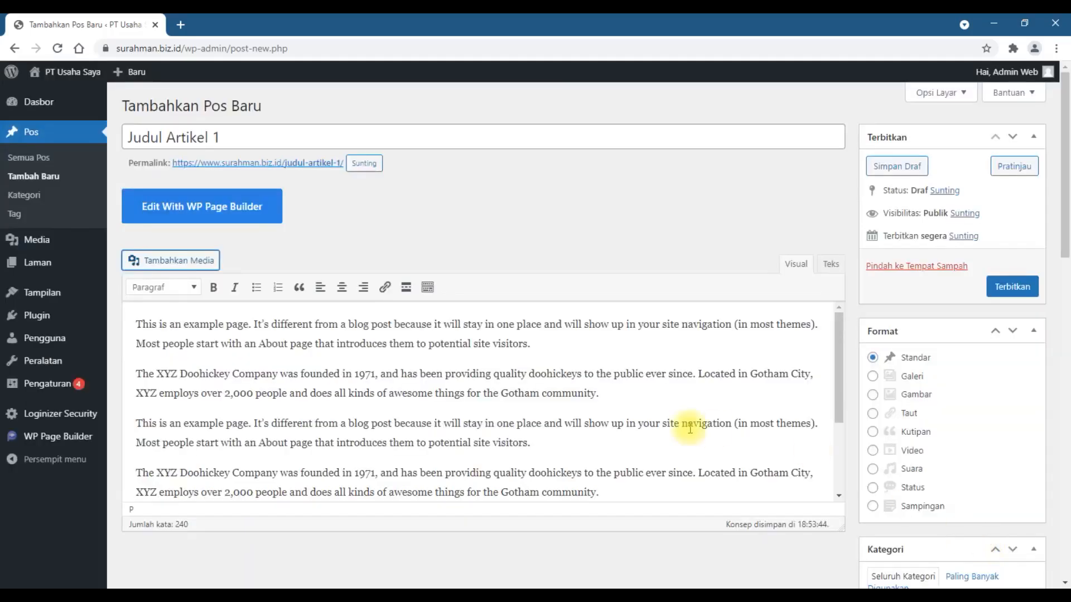
Step: Shrink the inserted laptop image proportionally until it takes up a little less than half the width of the post text
{"action": "left_click", "coordinate": [522, 400]}
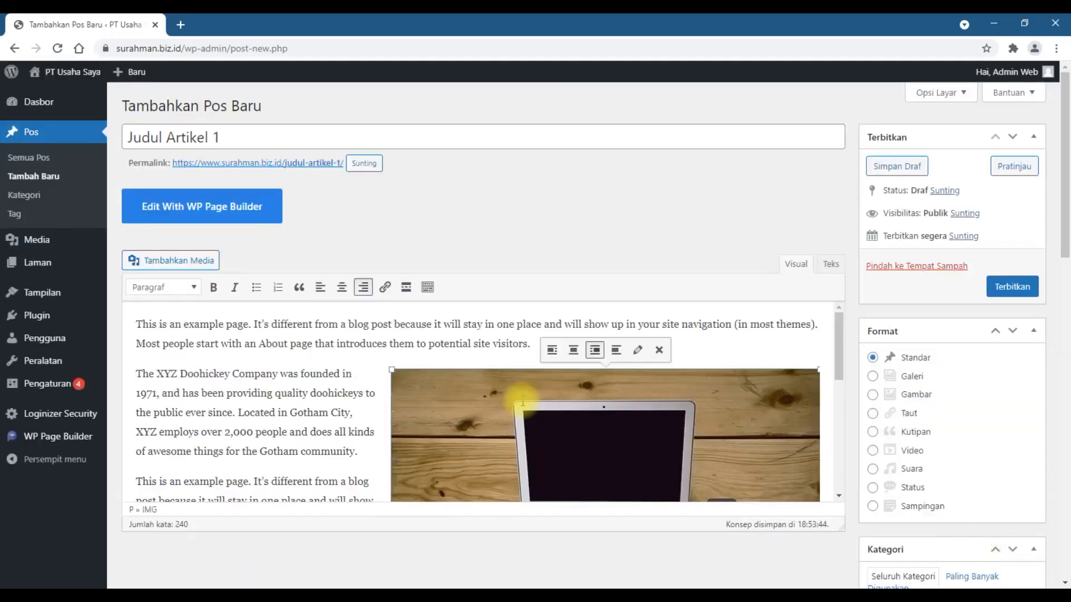
{"action": "scroll", "coordinate": [872, 371], "scroll_direction": "down", "scroll_amount": 1}
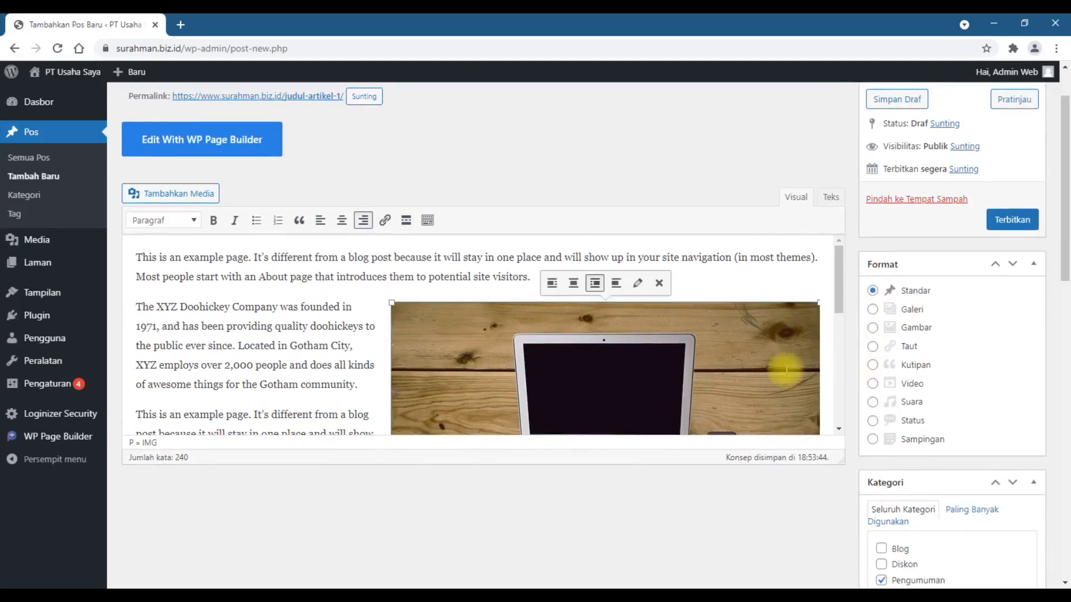
{"action": "left_click_drag", "start_coordinate": [392, 303], "coordinate": [461, 347]}
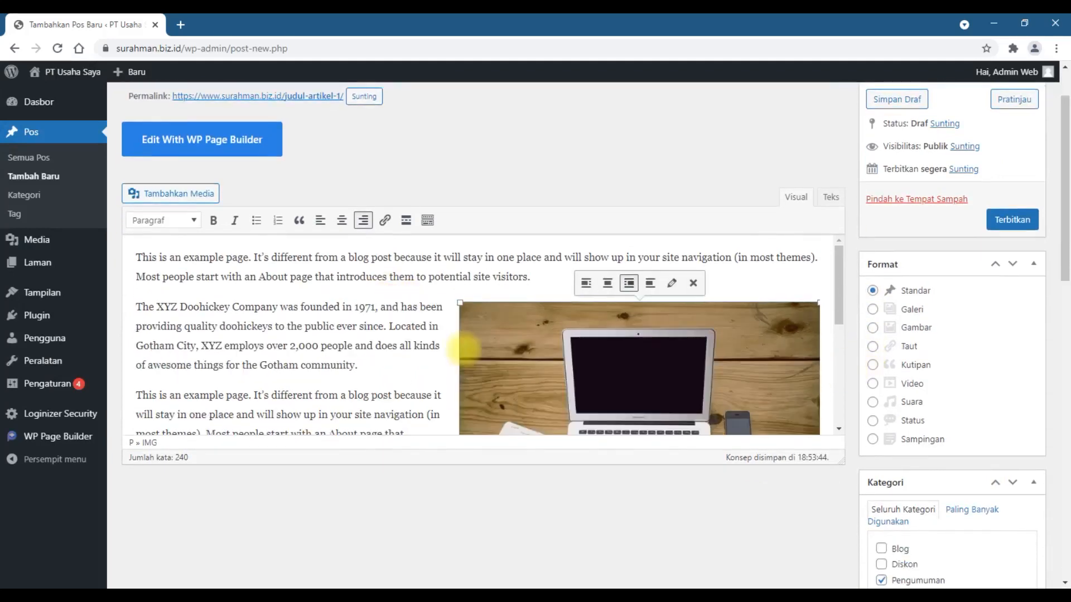
{"action": "scroll", "coordinate": [467, 346], "scroll_direction": "down", "scroll_amount": 4}
{"action": "left_click_drag", "start_coordinate": [460, 292], "coordinate": [513, 273]}
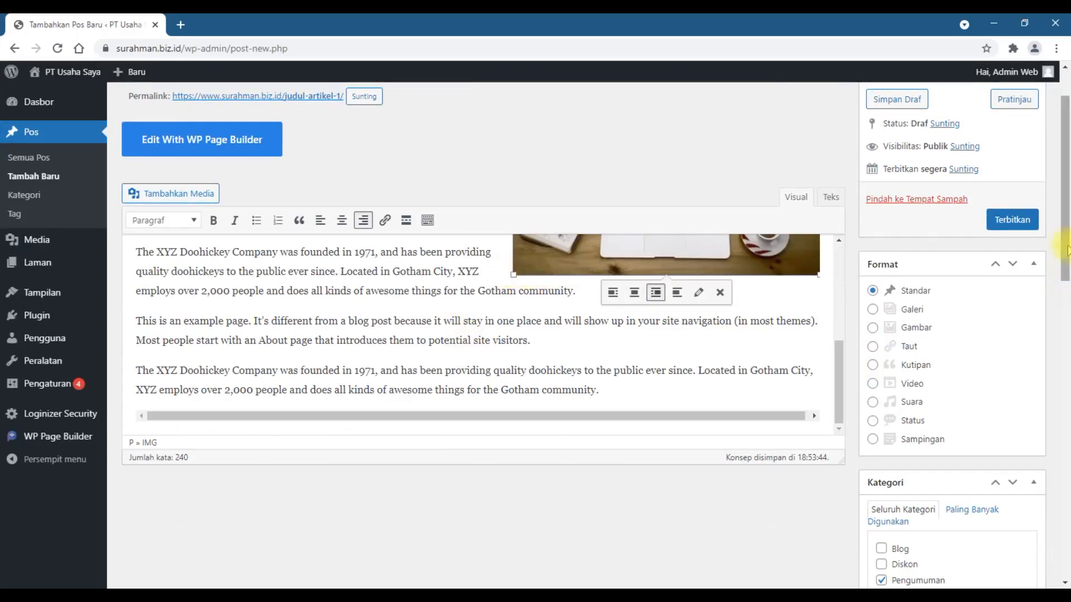
Step: Publish the post Judul Artikel 1 and open the published article in a separate browser tab
{"action": "left_click", "coordinate": [1026, 221]}
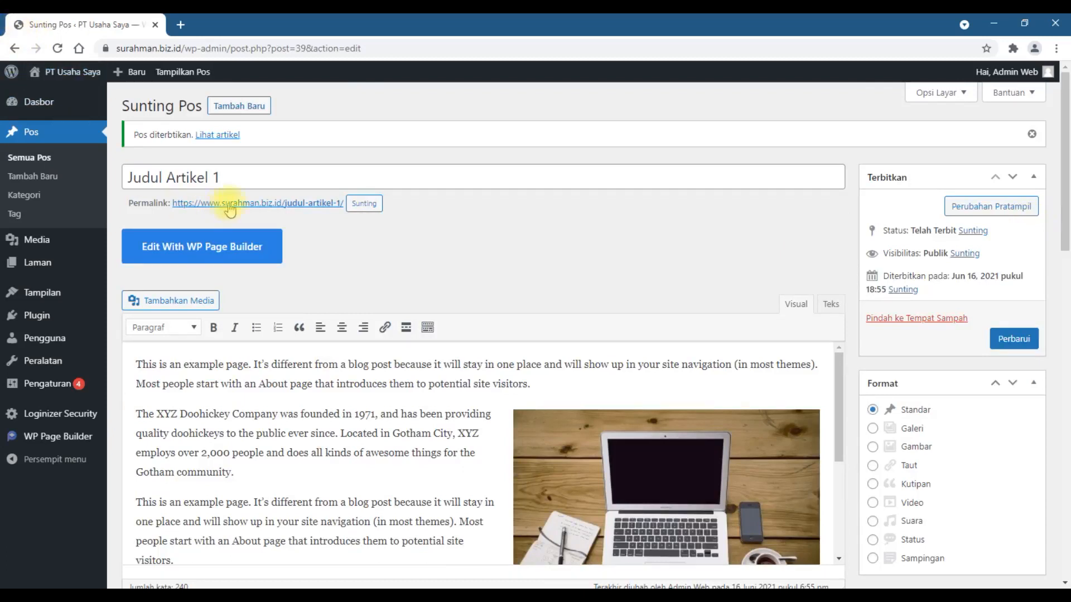
{"action": "right_click", "coordinate": [233, 139]}
{"action": "left_click", "coordinate": [262, 146]}
{"action": "left_click", "coordinate": [223, 22]}
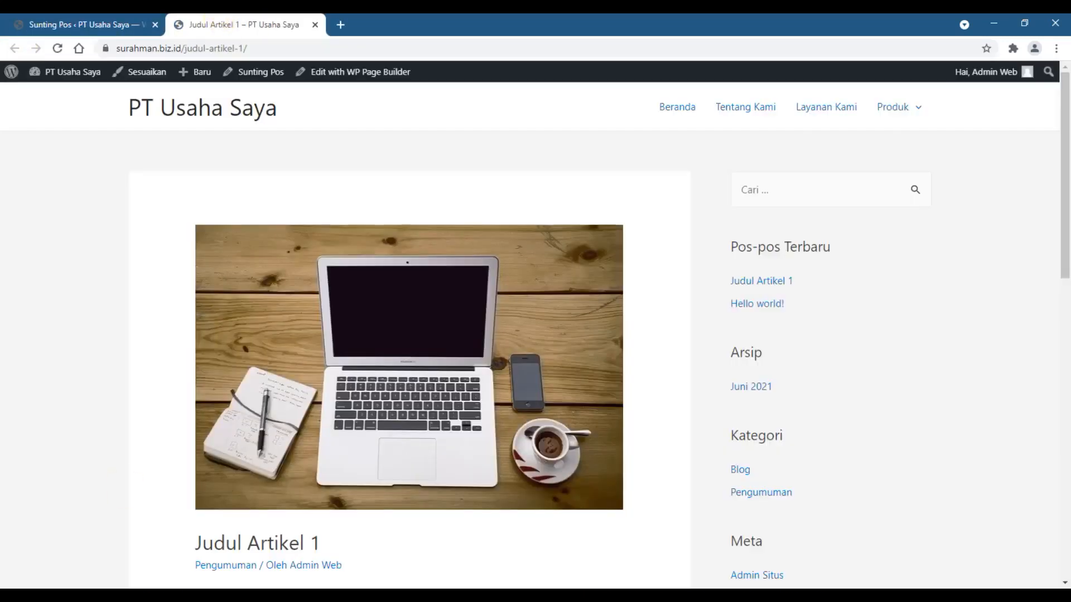
Step: Examine the published article, comparing the featured image above the title with the inline image beside the text
{"action": "scroll", "coordinate": [444, 448], "scroll_direction": "down", "scroll_amount": 6}
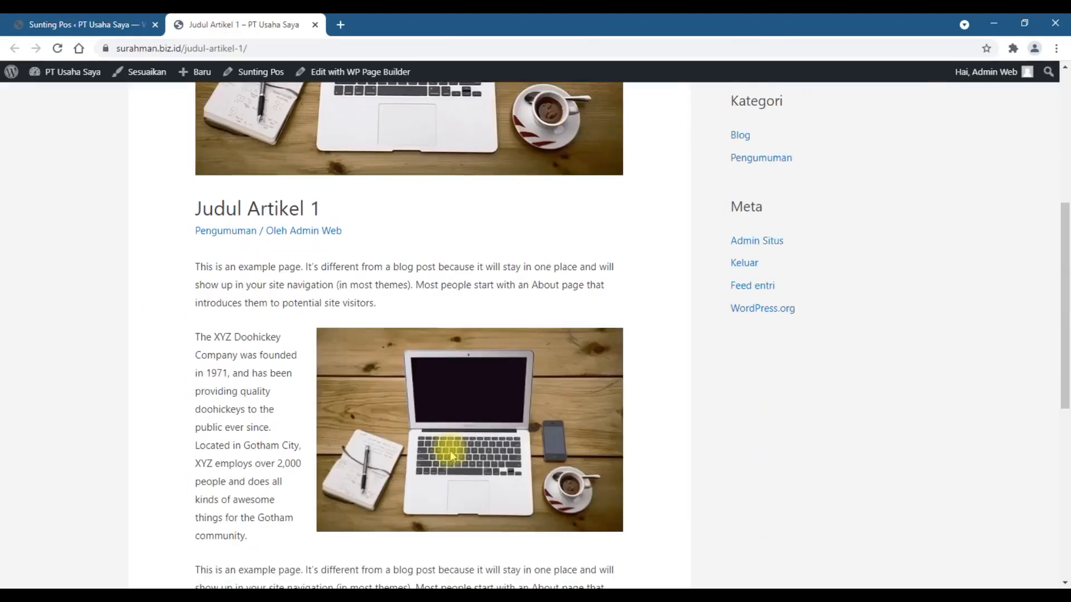
{"action": "scroll", "coordinate": [449, 452], "scroll_direction": "down", "scroll_amount": 8}
{"action": "scroll", "coordinate": [447, 446], "scroll_direction": "up", "scroll_amount": 11}
{"action": "scroll", "coordinate": [451, 456], "scroll_direction": "up", "scroll_amount": 3}
{"action": "scroll", "coordinate": [450, 449], "scroll_direction": "down", "scroll_amount": 7}
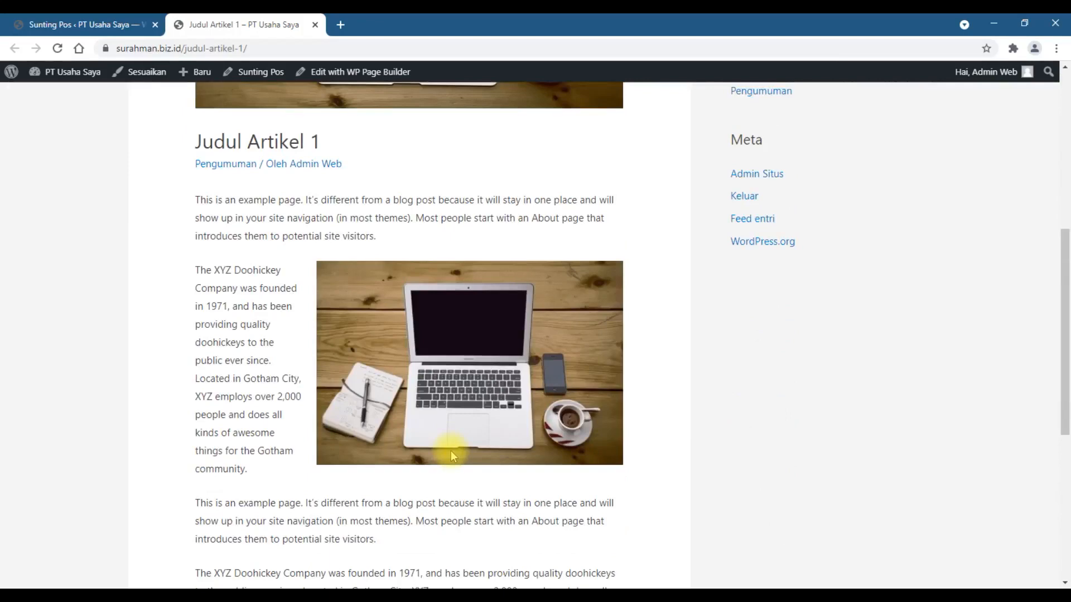
{"action": "scroll", "coordinate": [450, 456], "scroll_direction": "up", "scroll_amount": 7}
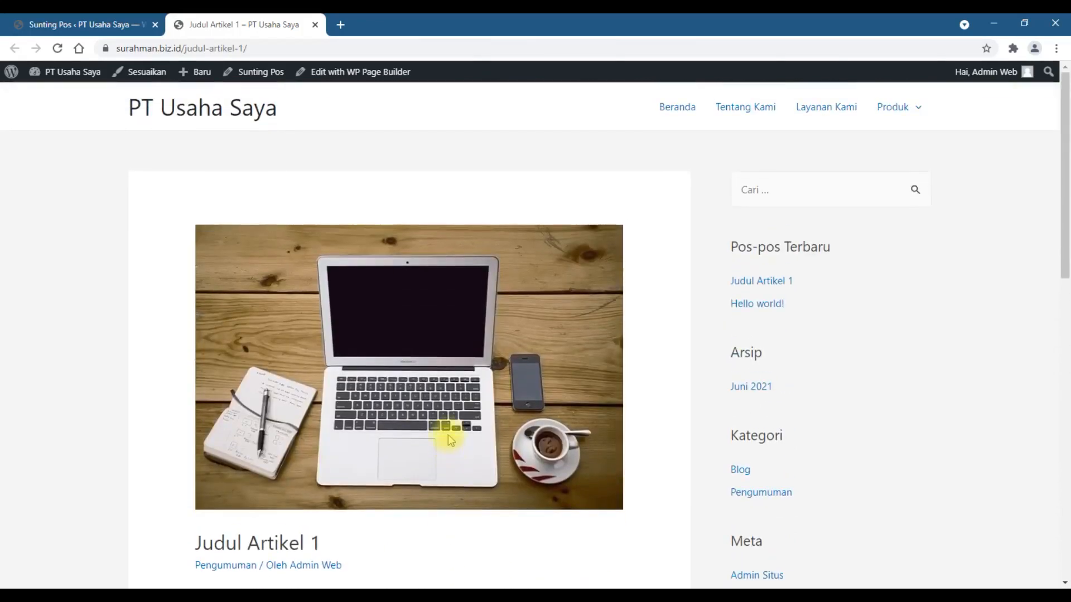
{"action": "scroll", "coordinate": [450, 440], "scroll_direction": "down", "scroll_amount": 7}
{"action": "scroll", "coordinate": [449, 438], "scroll_direction": "up", "scroll_amount": 5}
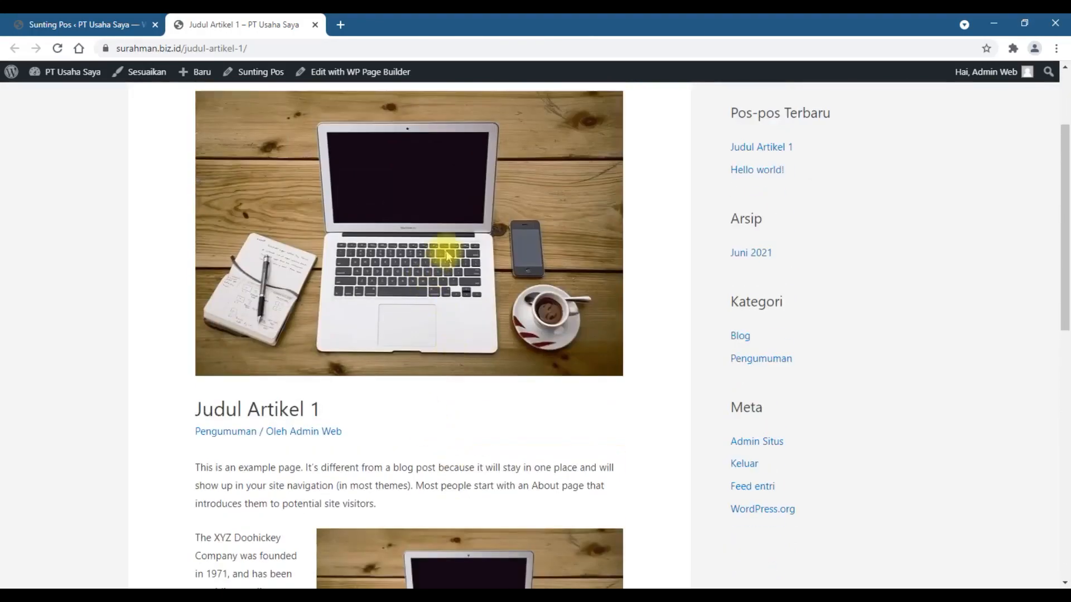
{"action": "scroll", "coordinate": [432, 282], "scroll_direction": "down", "scroll_amount": 6}
{"action": "scroll", "coordinate": [432, 281], "scroll_direction": "up", "scroll_amount": 6}
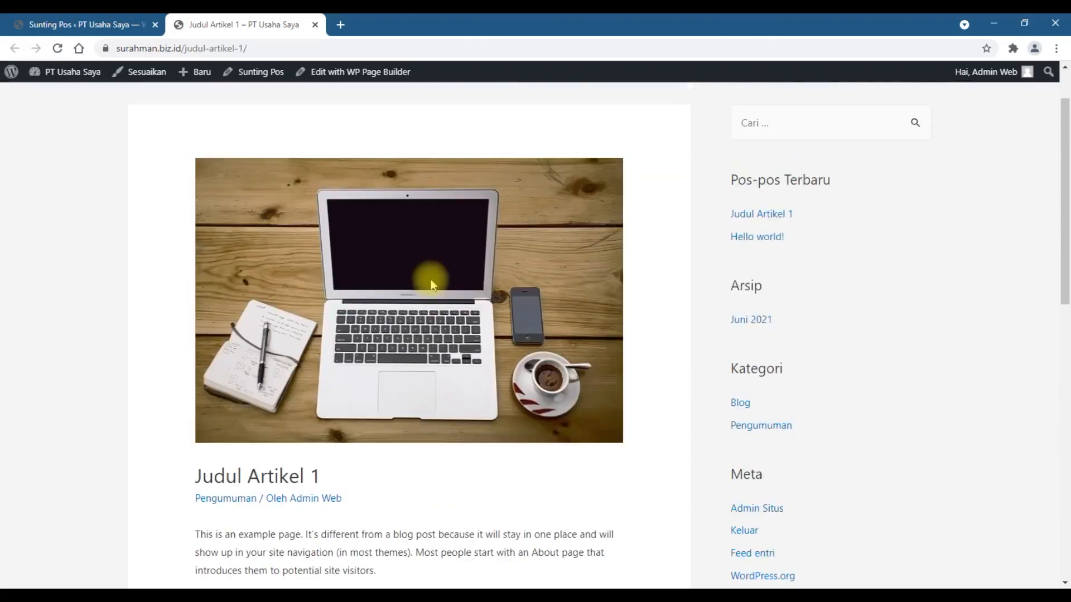
{"action": "scroll", "coordinate": [432, 281], "scroll_direction": "down", "scroll_amount": 6}
{"action": "scroll", "coordinate": [432, 284], "scroll_direction": "up", "scroll_amount": 8}
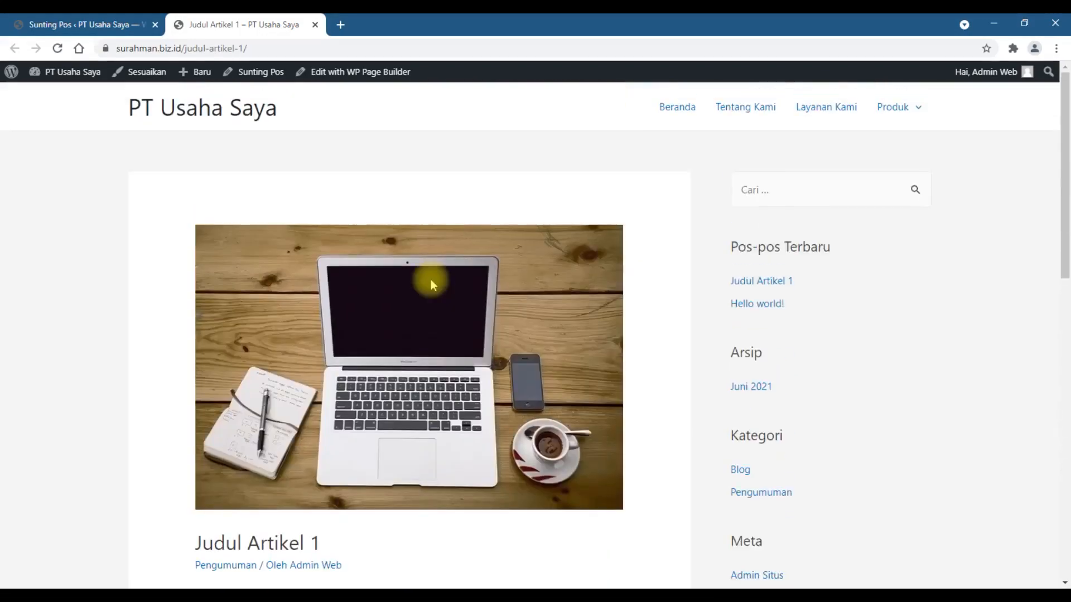
{"action": "scroll", "coordinate": [468, 315], "scroll_direction": "down", "scroll_amount": 6}
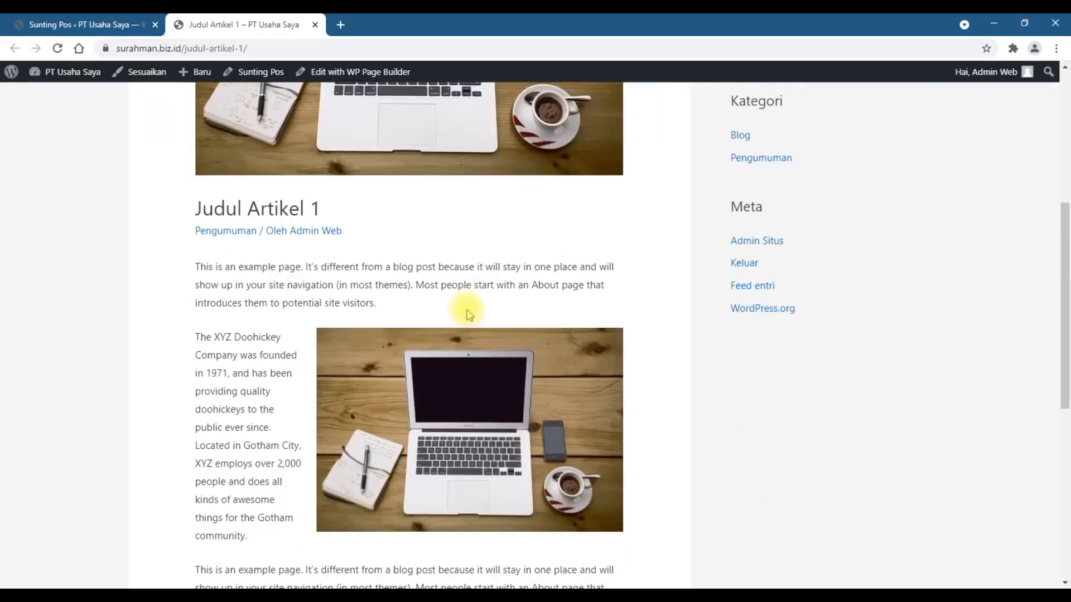
{"action": "scroll", "coordinate": [468, 315], "scroll_direction": "up", "scroll_amount": 5}
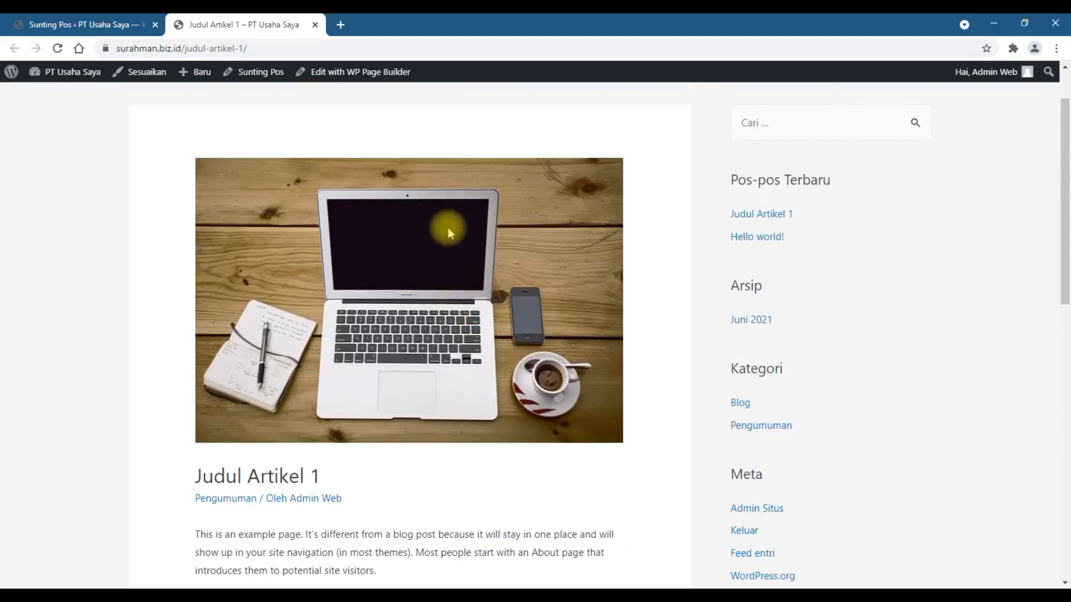
{"action": "scroll", "coordinate": [447, 228], "scroll_direction": "down", "scroll_amount": 5}
{"action": "scroll", "coordinate": [448, 228], "scroll_direction": "down", "scroll_amount": 5}
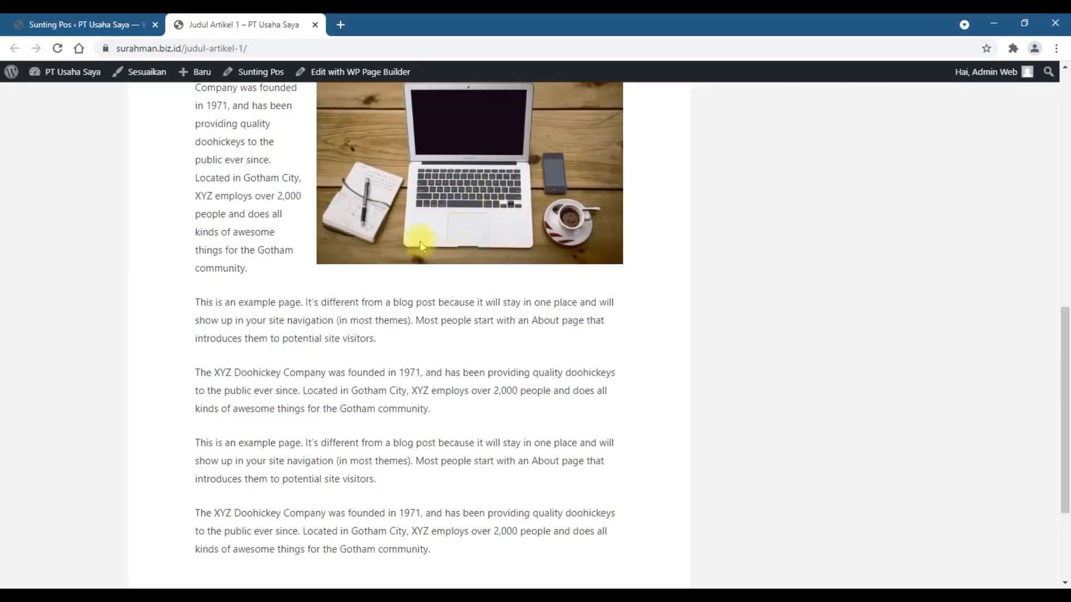
{"action": "scroll", "coordinate": [446, 263], "scroll_direction": "up", "scroll_amount": 3}
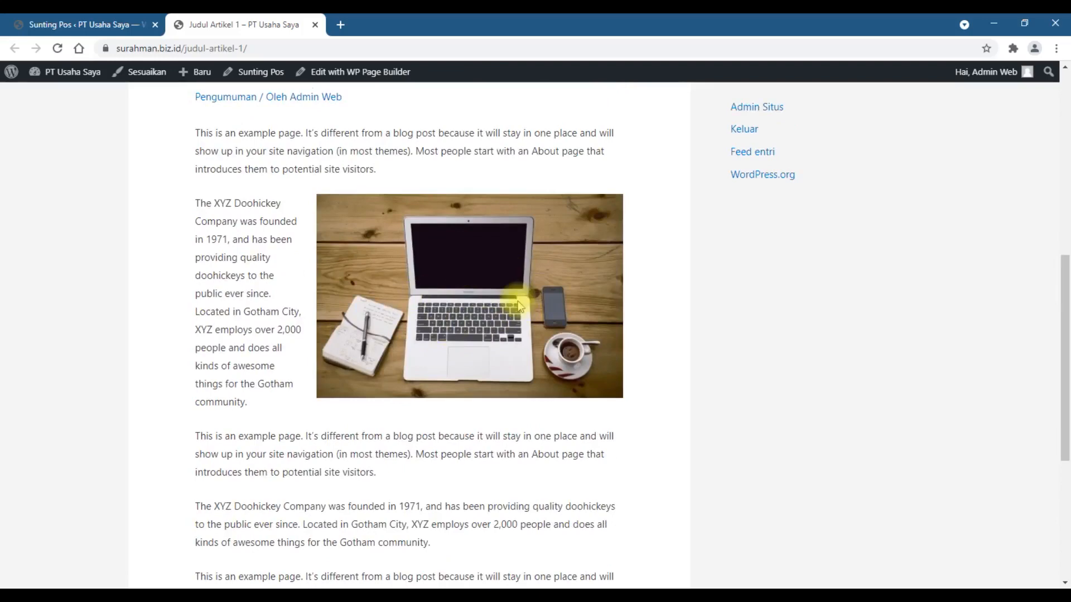
{"action": "scroll", "coordinate": [510, 301], "scroll_direction": "up", "scroll_amount": 8}
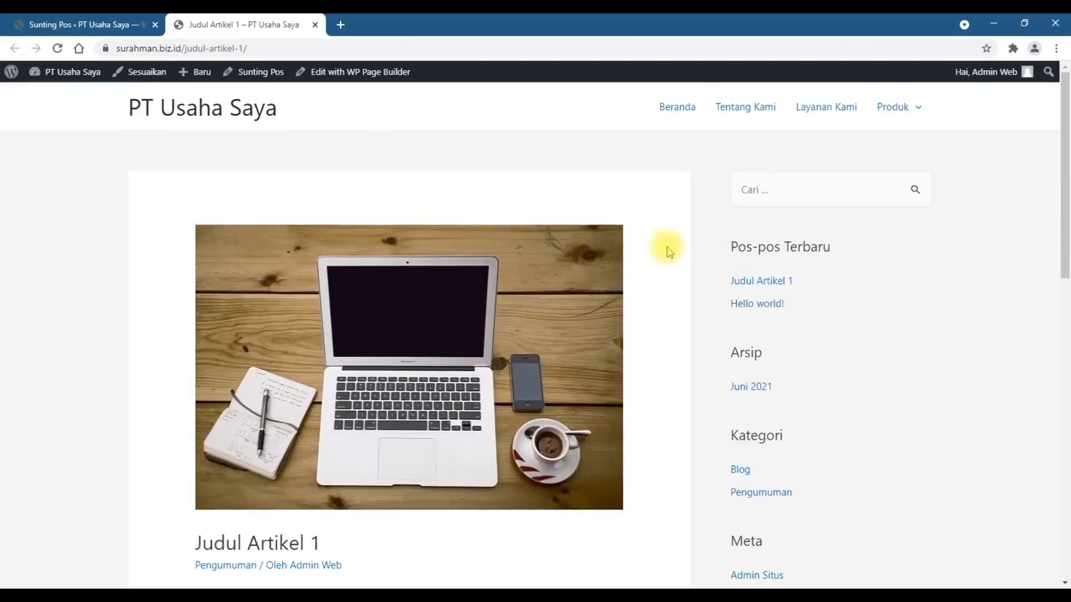
{"action": "scroll", "coordinate": [666, 255], "scroll_direction": "down", "scroll_amount": 6}
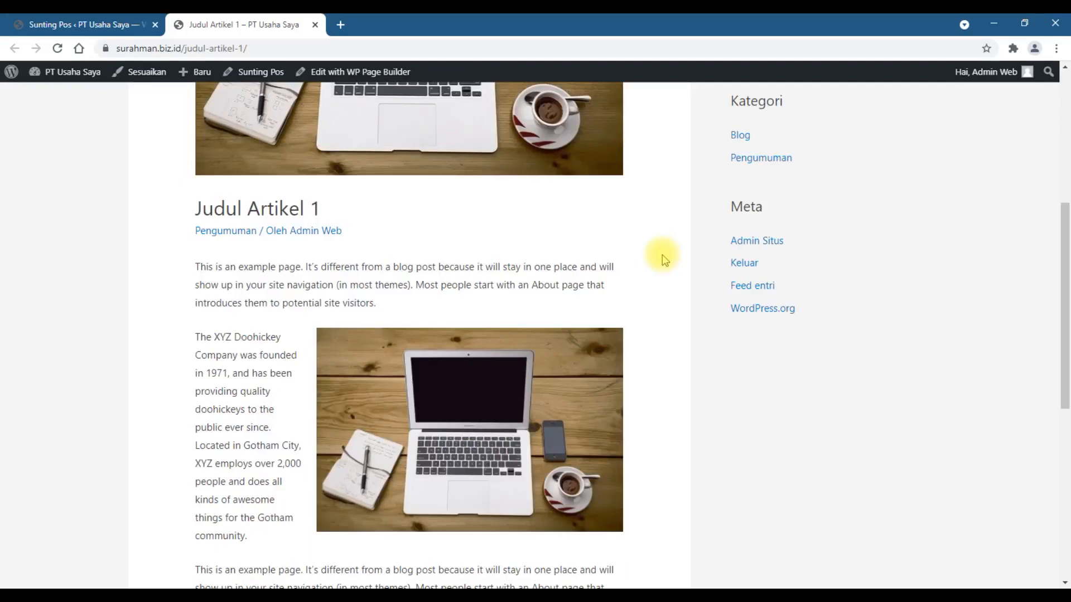
{"action": "scroll", "coordinate": [661, 254], "scroll_direction": "up", "scroll_amount": 2}
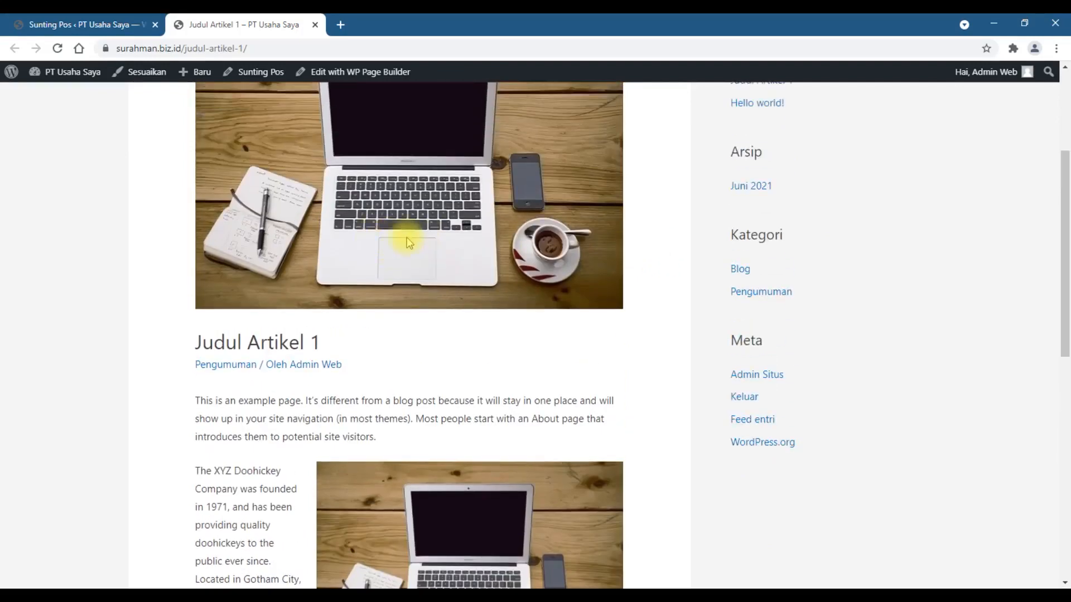
Step: Check the Gambar andalan setting in the post editor and compare it with both images on the published article
{"action": "left_click", "coordinate": [24, 19]}
{"action": "left_click", "coordinate": [1066, 375]}
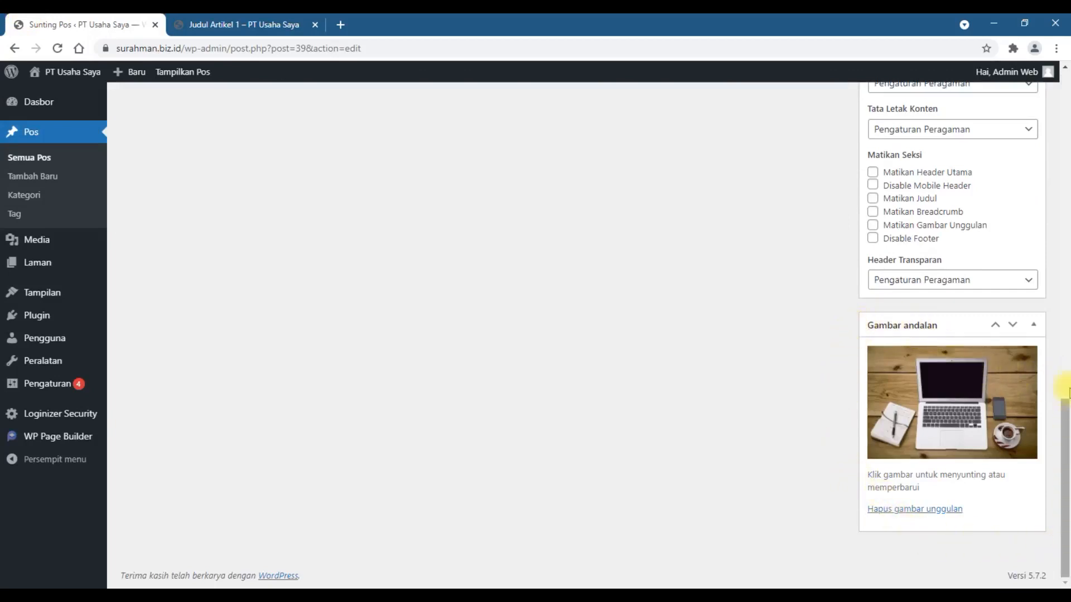
{"action": "left_click", "coordinate": [254, 20]}
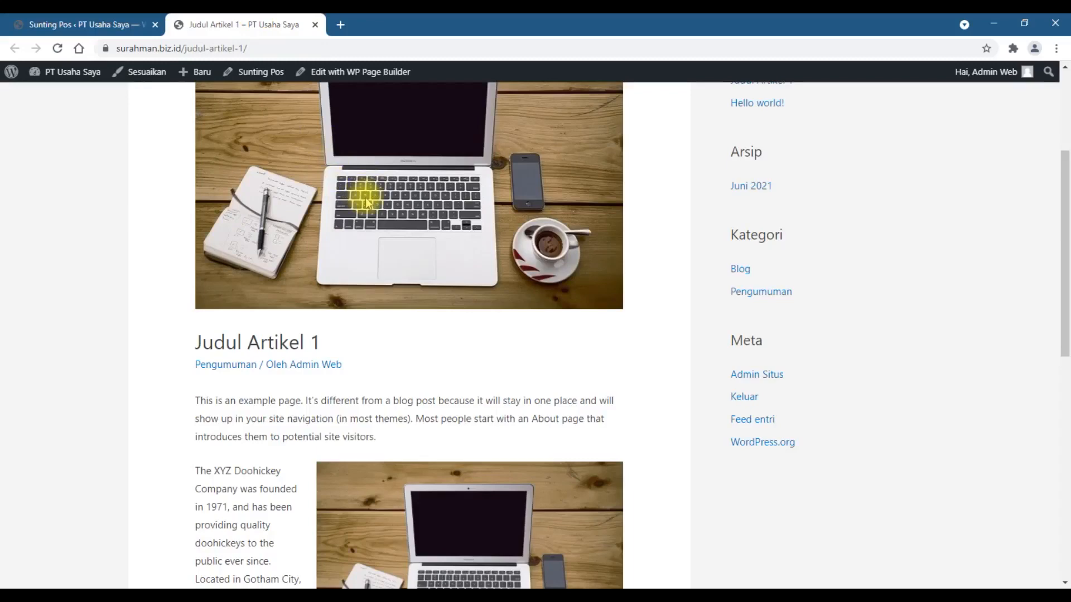
{"action": "scroll", "coordinate": [367, 202], "scroll_direction": "down", "scroll_amount": 5}
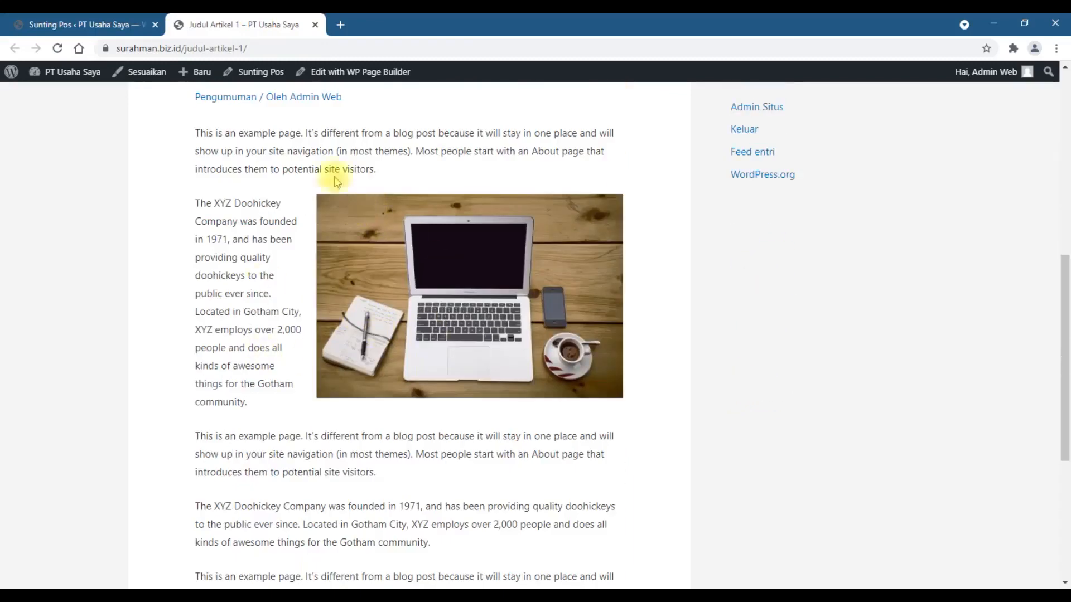
{"action": "scroll", "coordinate": [390, 312], "scroll_direction": "up", "scroll_amount": 4}
{"action": "scroll", "coordinate": [400, 214], "scroll_direction": "down", "scroll_amount": 3}
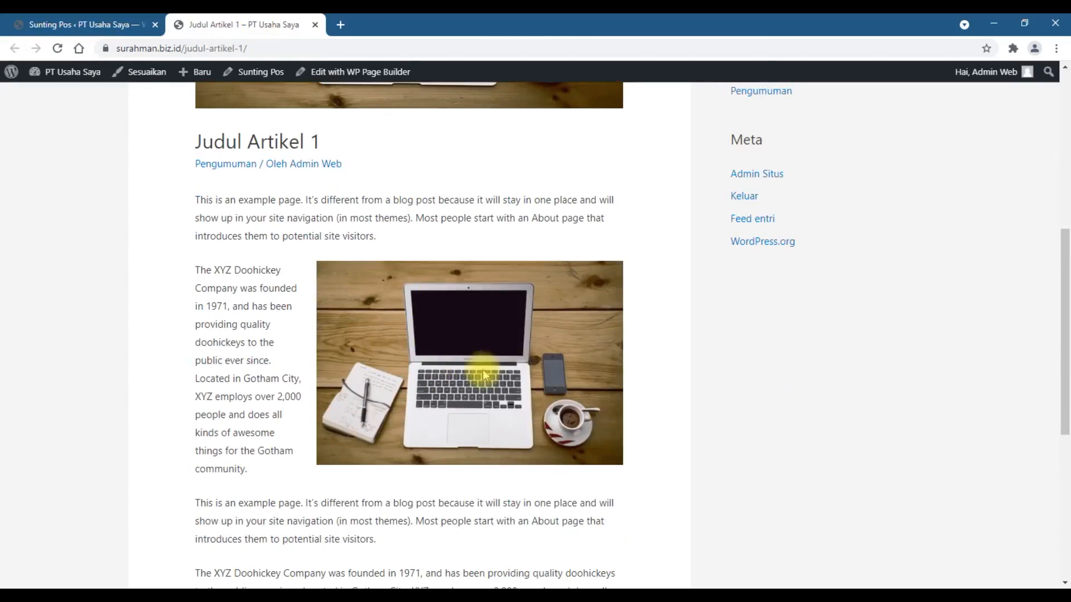
Step: Open the article's Pengumuman category archive and look at how the post is listed there
{"action": "scroll", "coordinate": [478, 368], "scroll_direction": "up", "scroll_amount": 4}
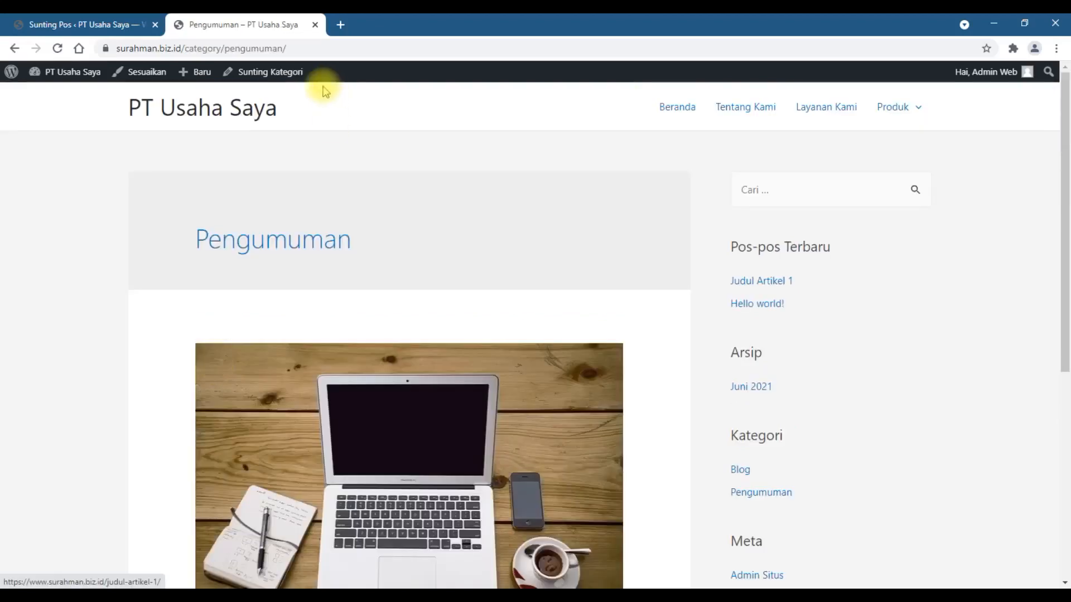
{"action": "scroll", "coordinate": [411, 394], "scroll_direction": "down", "scroll_amount": 5}
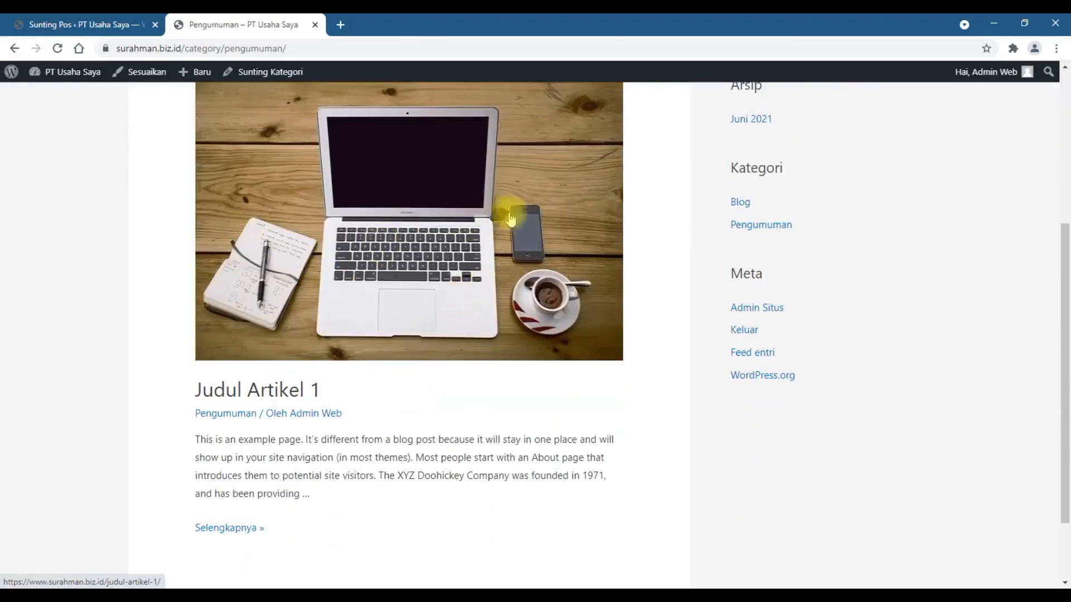
Step: Remove the featured image from the post Judul Artikel 1 and update the post
{"action": "left_click", "coordinate": [67, 24]}
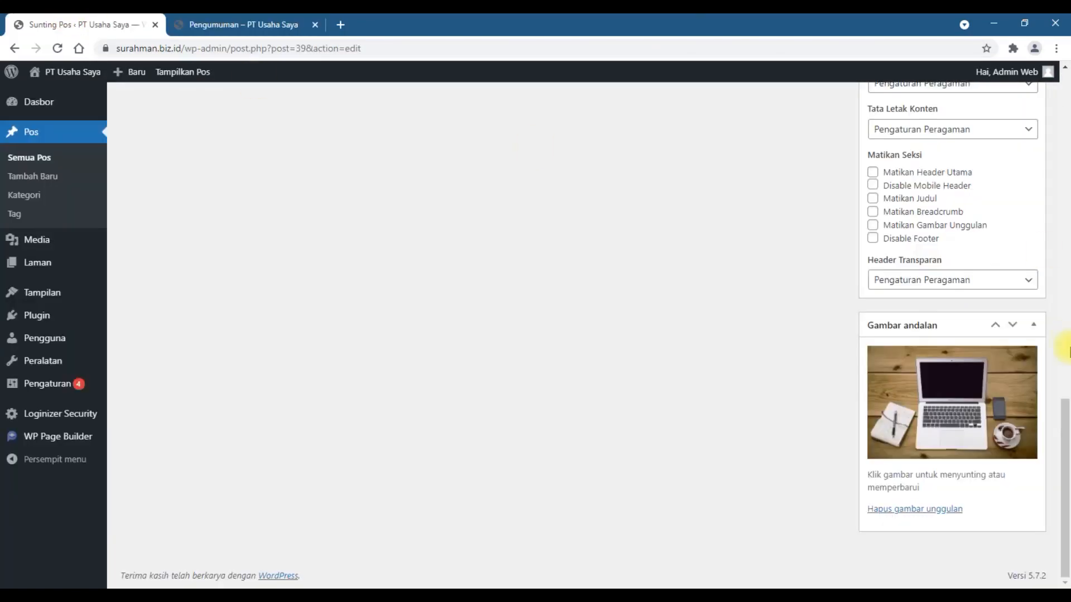
{"action": "left_click", "coordinate": [916, 510]}
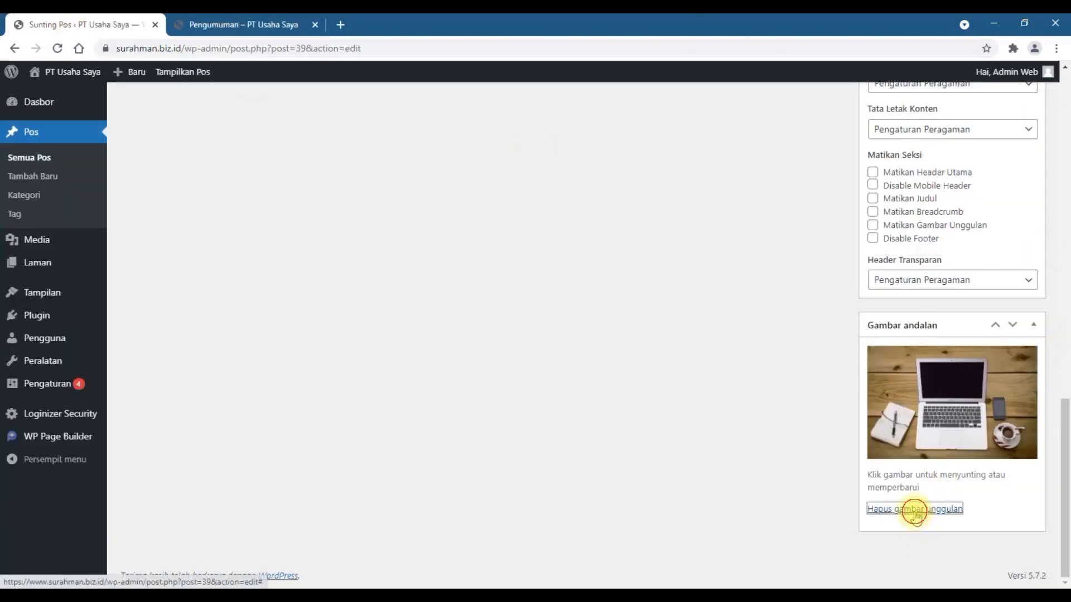
{"action": "scroll", "coordinate": [916, 518], "scroll_direction": "up", "scroll_amount": 10}
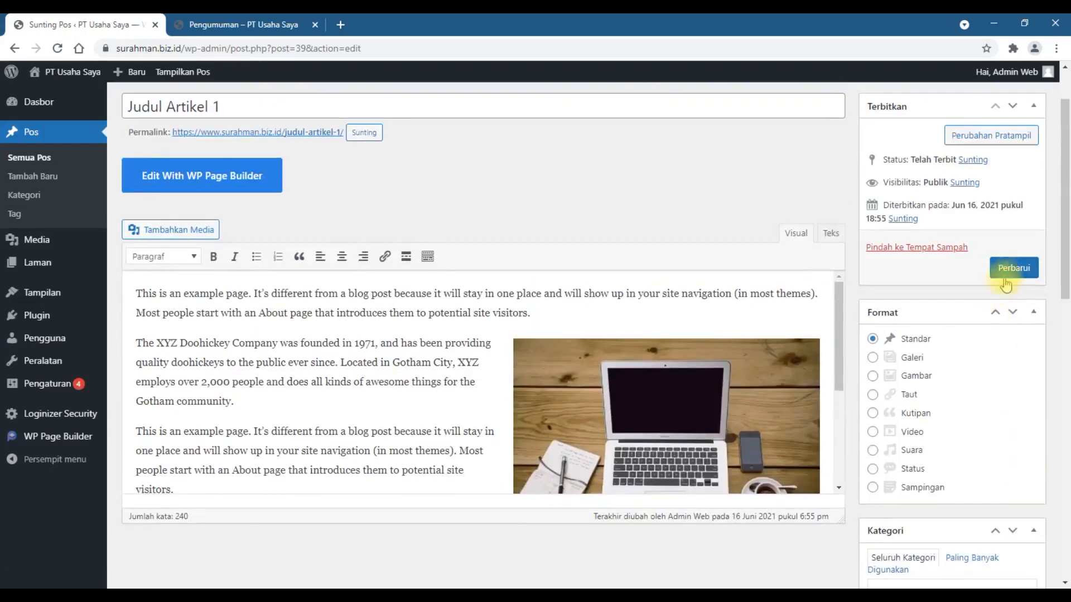
{"action": "left_click", "coordinate": [1009, 269]}
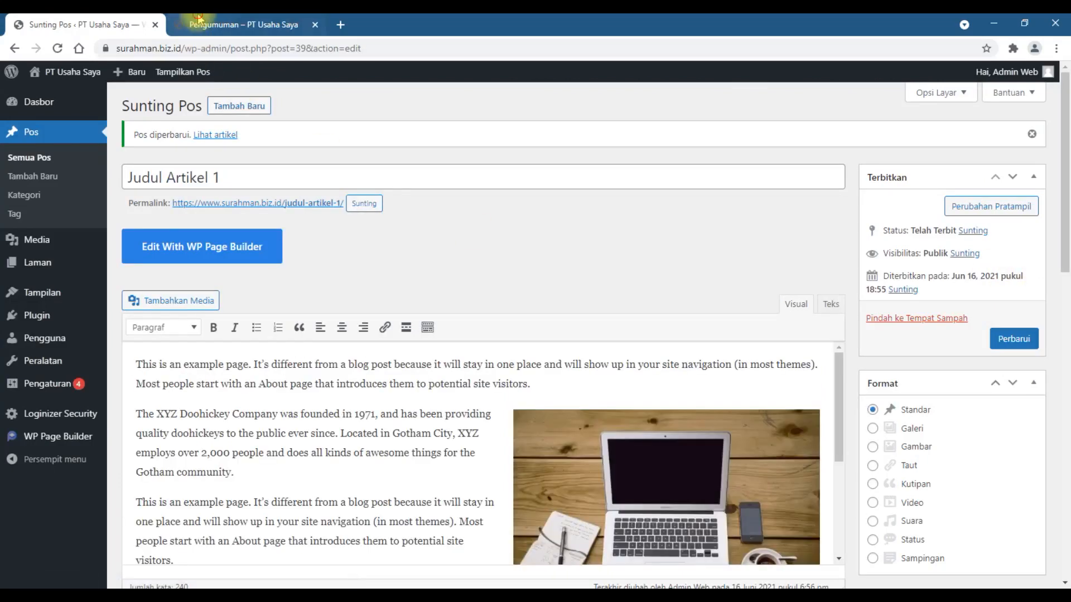
Step: Reload the Pengumuman category archive and compare the post's listing with the Gambar andalan setting in the post editor
{"action": "left_click", "coordinate": [215, 25]}
{"action": "left_click", "coordinate": [206, 48]}
{"action": "key", "text": "Return"}
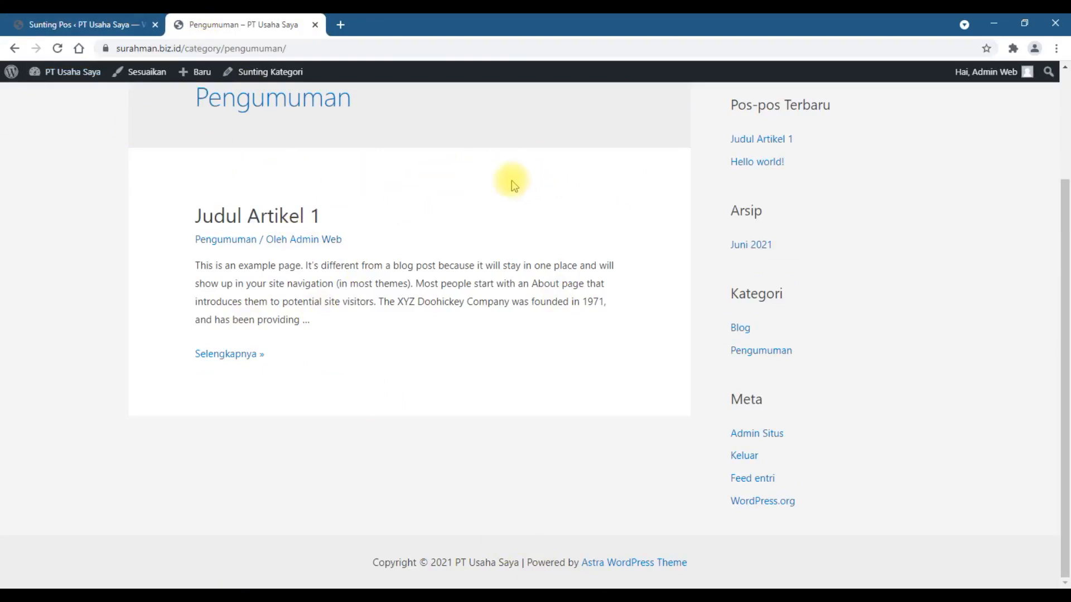
{"action": "left_click", "coordinate": [35, 24]}
{"action": "scroll", "coordinate": [996, 402], "scroll_direction": "down", "scroll_amount": 10}
{"action": "scroll", "coordinate": [998, 402], "scroll_direction": "down", "scroll_amount": 3}
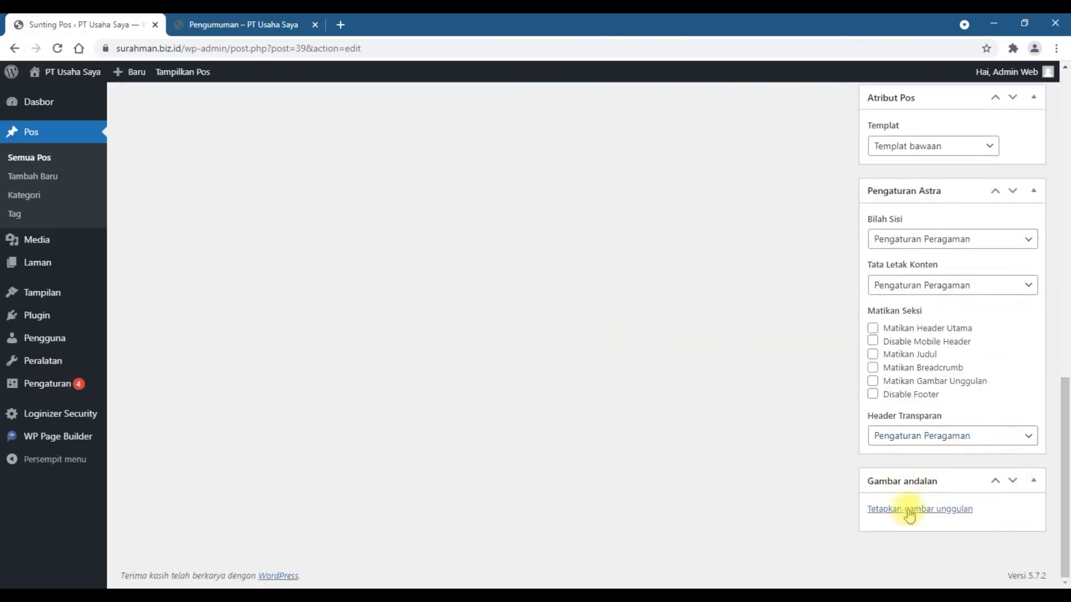
{"action": "left_click", "coordinate": [163, 23]}
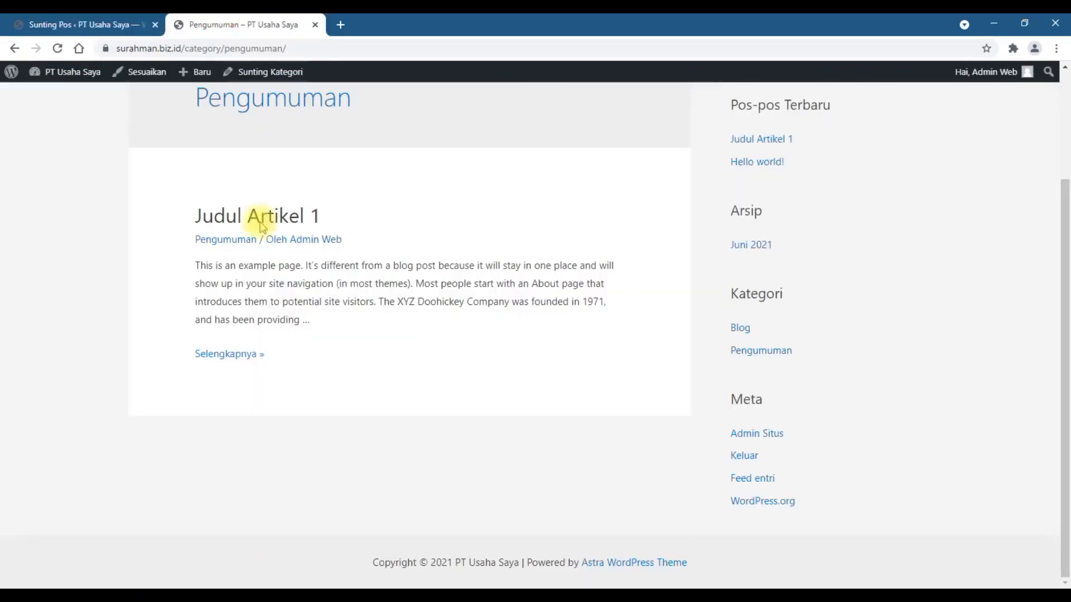
Step: Open Judul Artikel 1 from the category archive, examine its header area and inline image, and close the page
{"action": "left_click", "coordinate": [296, 217]}
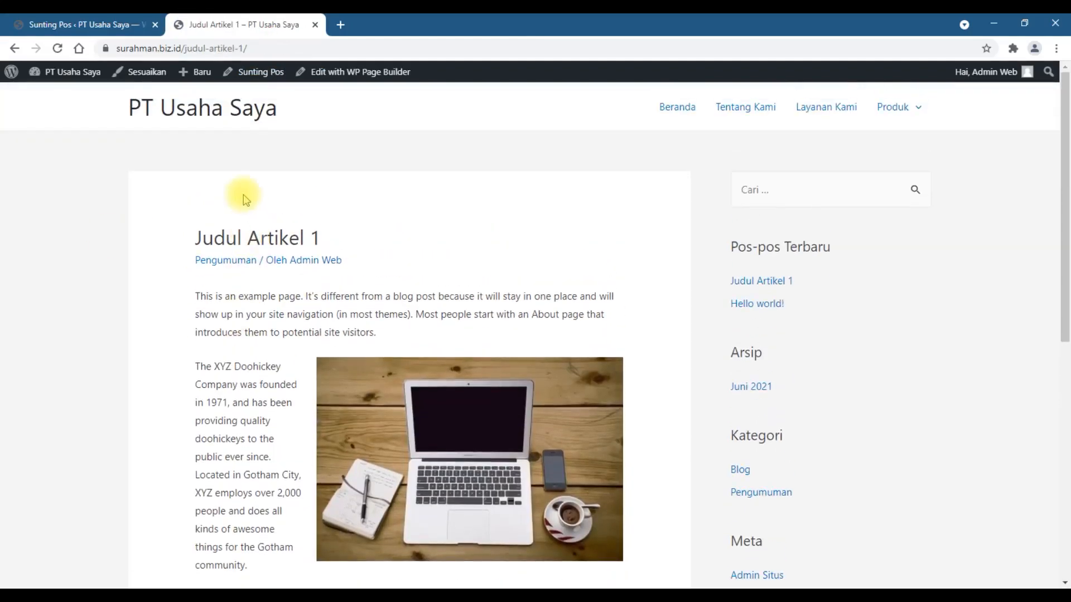
{"action": "scroll", "coordinate": [296, 407], "scroll_direction": "down", "scroll_amount": 8}
{"action": "scroll", "coordinate": [299, 406], "scroll_direction": "up", "scroll_amount": 5}
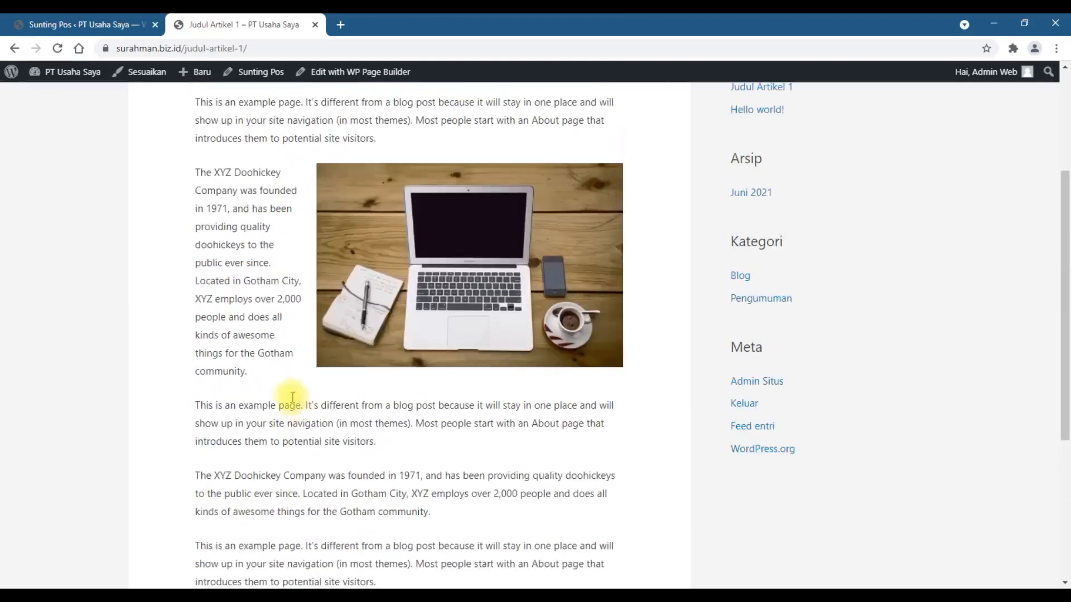
{"action": "left_click", "coordinate": [315, 25]}
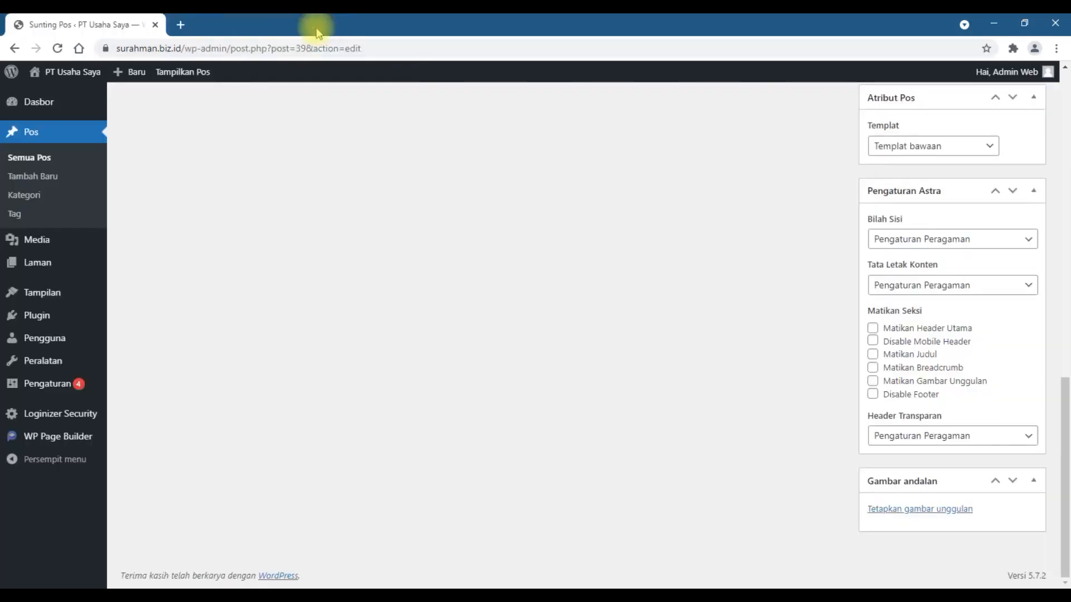
{"action": "scroll", "coordinate": [465, 415], "scroll_direction": "up", "scroll_amount": 3}
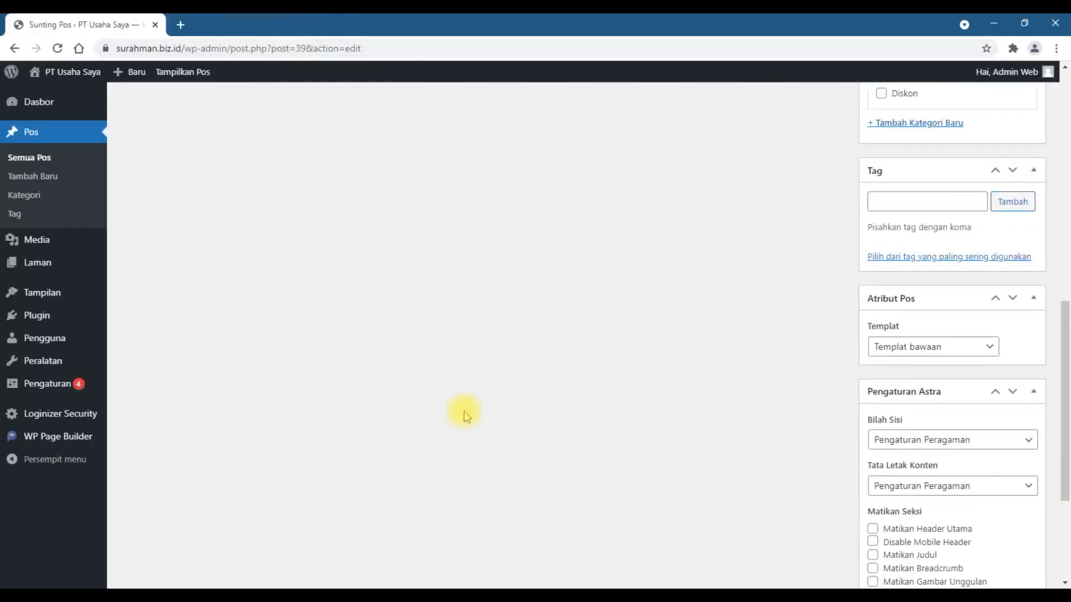
{"action": "scroll", "coordinate": [465, 411], "scroll_direction": "up", "scroll_amount": 10}
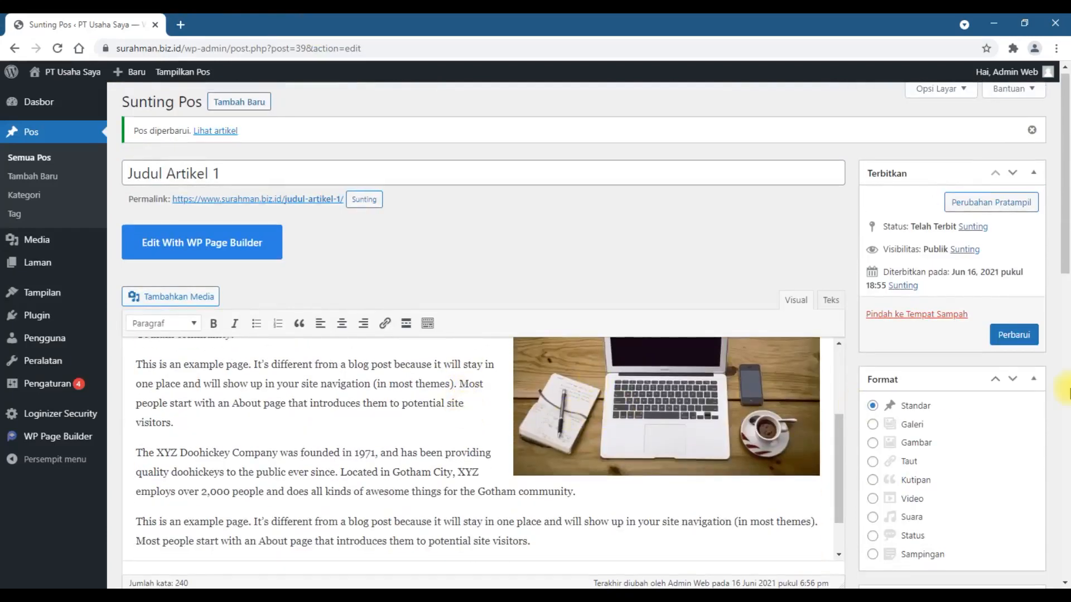
{"action": "scroll", "coordinate": [1062, 392], "scroll_direction": "down", "scroll_amount": 3}
{"action": "scroll", "coordinate": [1062, 392], "scroll_direction": "down", "scroll_amount": 4}
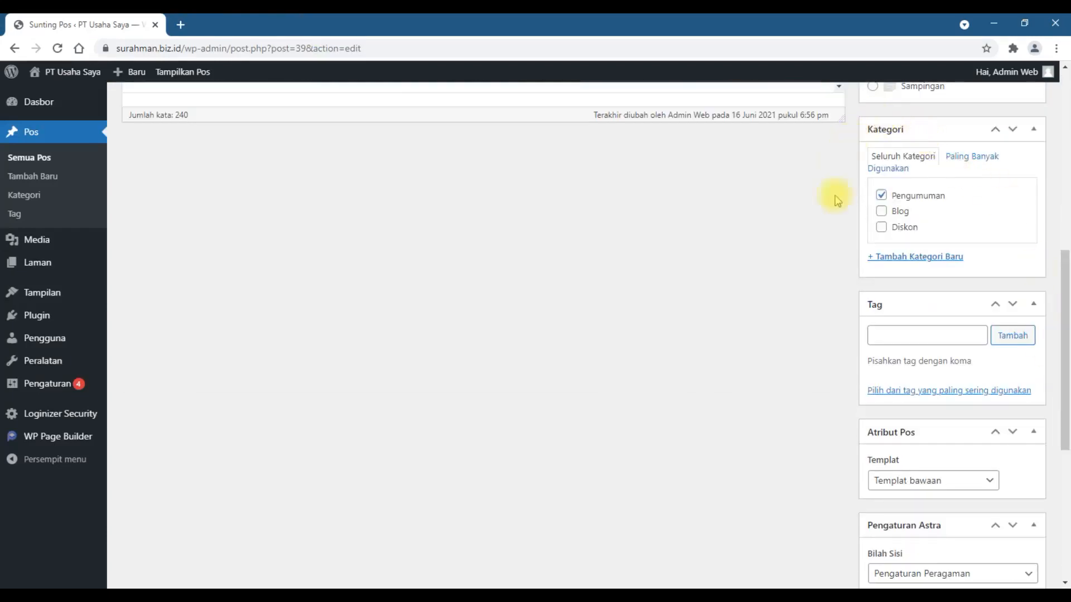
{"action": "scroll", "coordinate": [1062, 280], "scroll_direction": "down", "scroll_amount": 5}
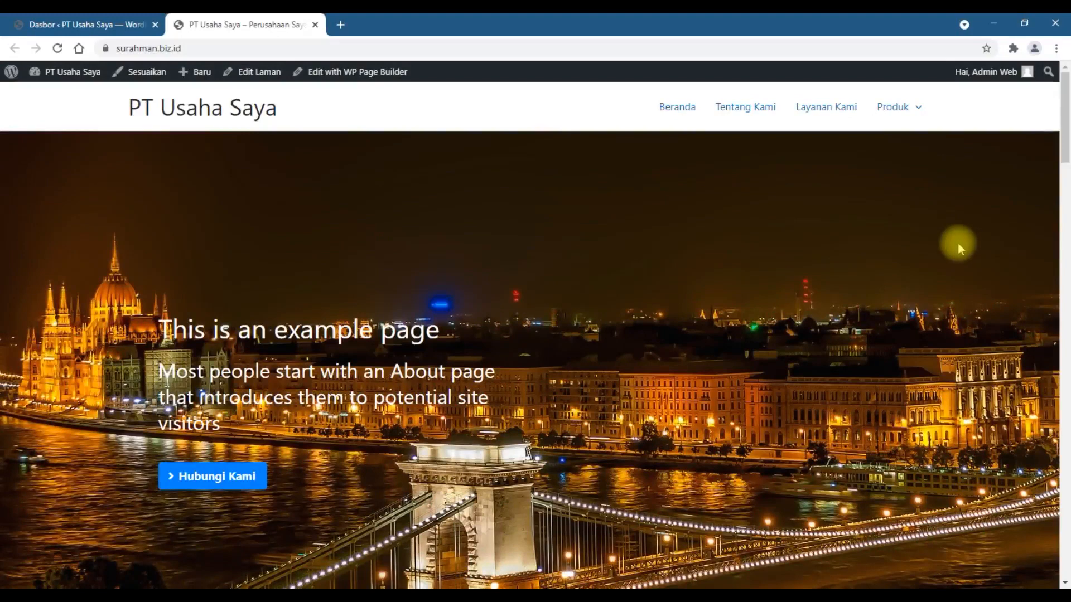
Step: Look through the sections of the site's home page and close its browser tab
{"action": "scroll", "coordinate": [959, 249], "scroll_direction": "down", "scroll_amount": 10}
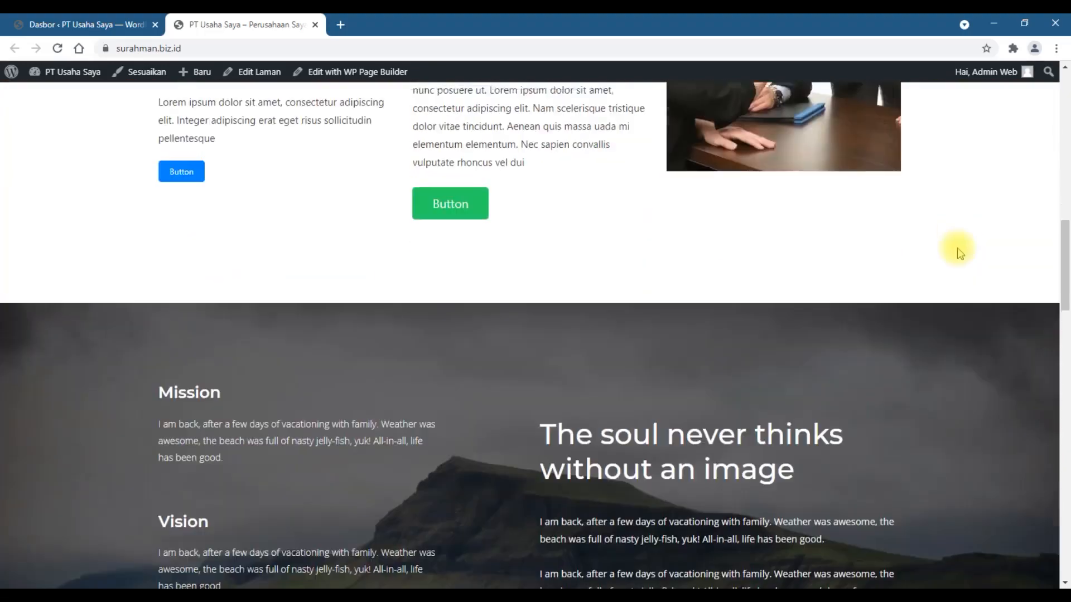
{"action": "scroll", "coordinate": [959, 252], "scroll_direction": "up", "scroll_amount": 10}
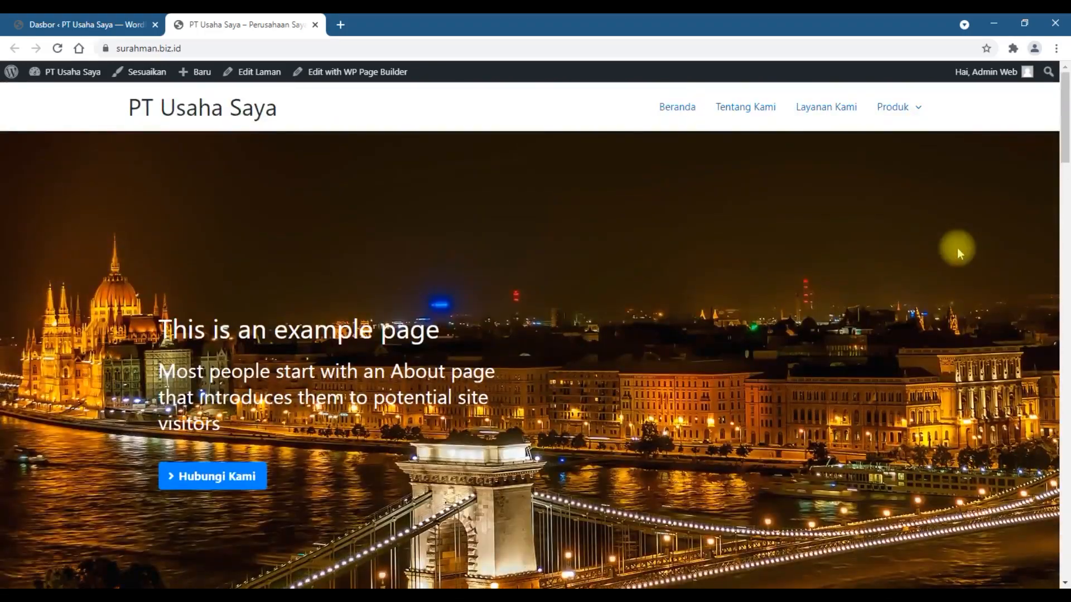
{"action": "scroll", "coordinate": [958, 249], "scroll_direction": "down", "scroll_amount": 10}
{"action": "scroll", "coordinate": [957, 248], "scroll_direction": "down", "scroll_amount": 15}
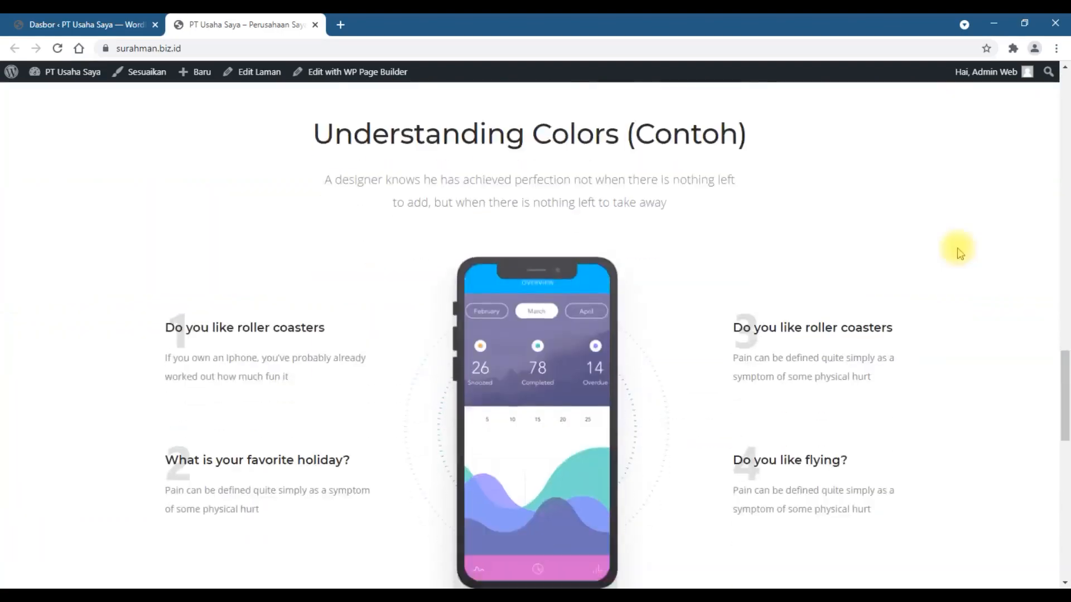
{"action": "scroll", "coordinate": [957, 247], "scroll_direction": "up", "scroll_amount": 15}
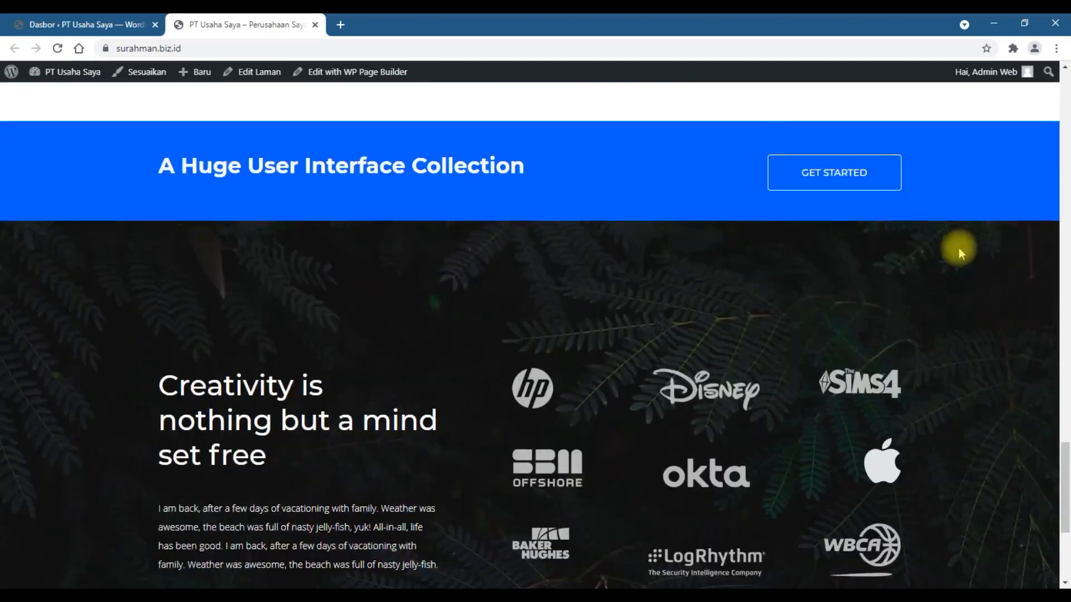
{"action": "scroll", "coordinate": [962, 251], "scroll_direction": "up", "scroll_amount": 10}
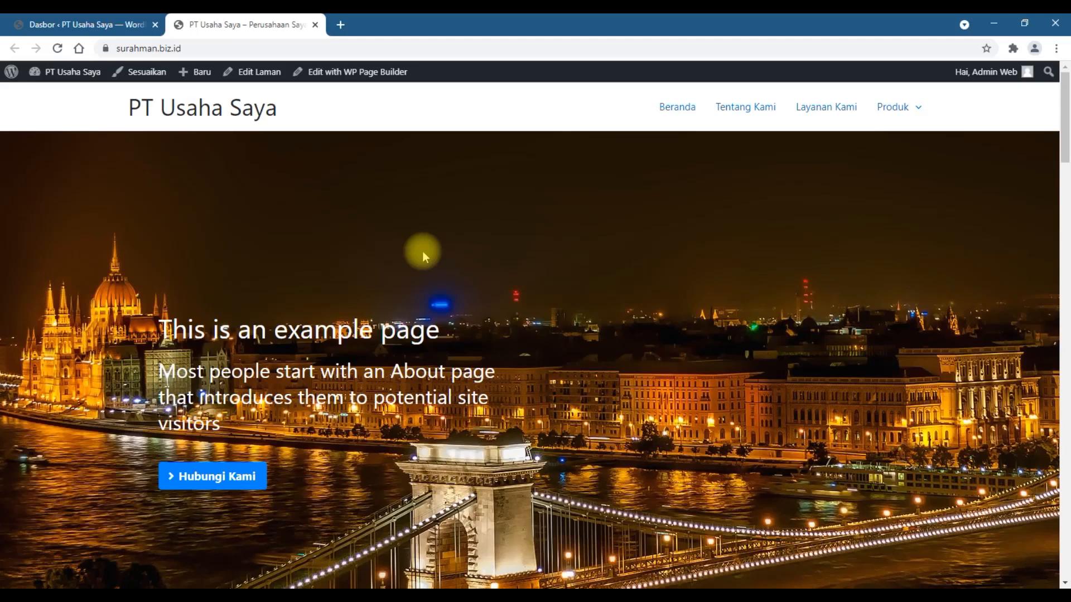
{"action": "left_click", "coordinate": [315, 25]}
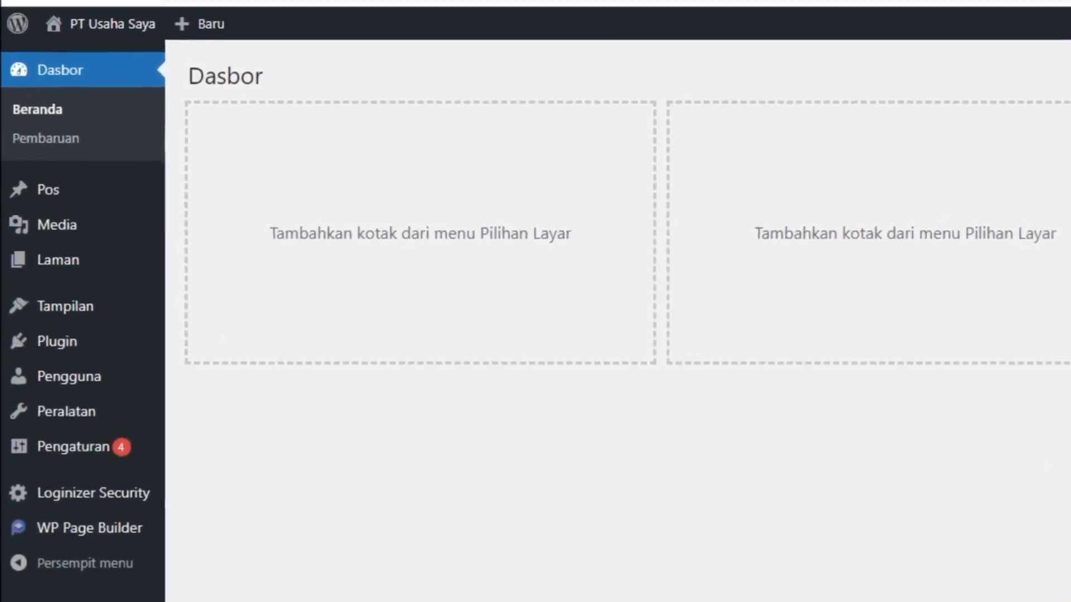
Step: Add a custom link named Informasi with the URL # to the site's navigation menu, Sekon Menu
{"action": "mouse_move", "coordinate": [19, 321]}
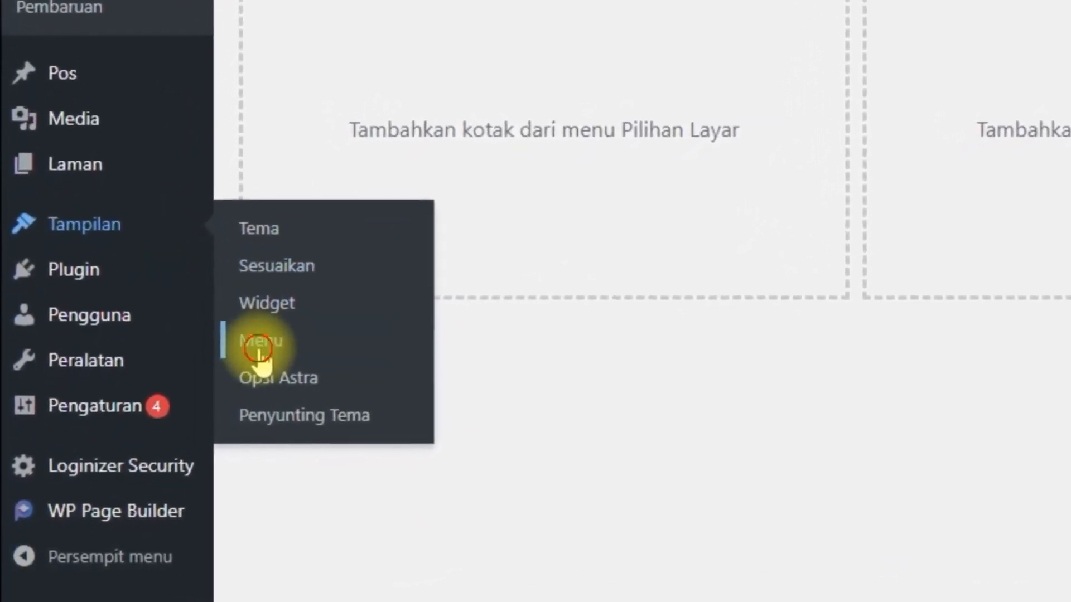
{"action": "left_click", "coordinate": [273, 337]}
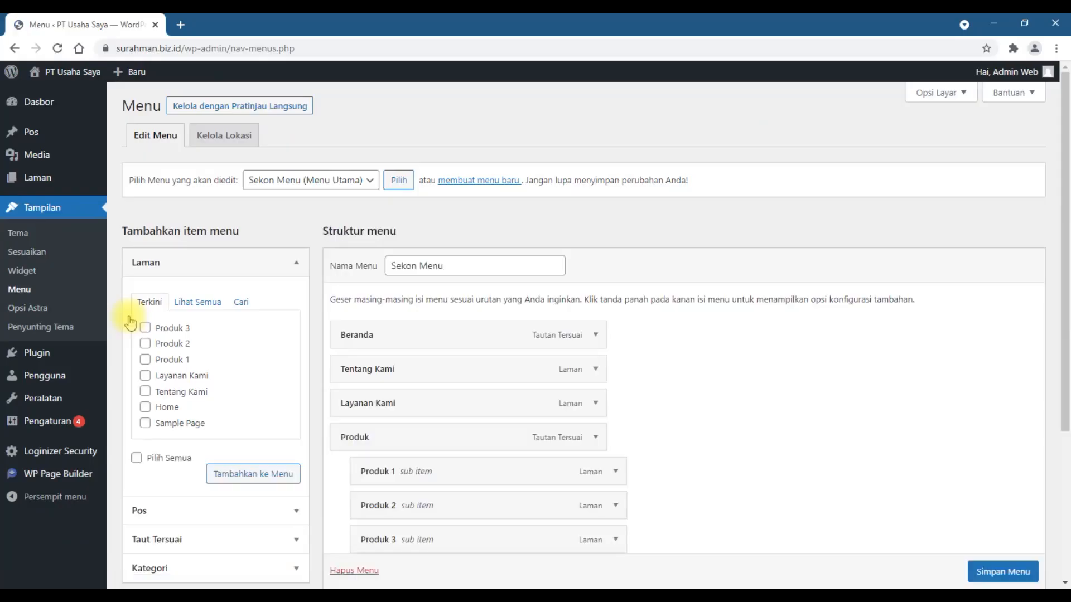
{"action": "scroll", "coordinate": [747, 333], "scroll_direction": "down", "scroll_amount": 4}
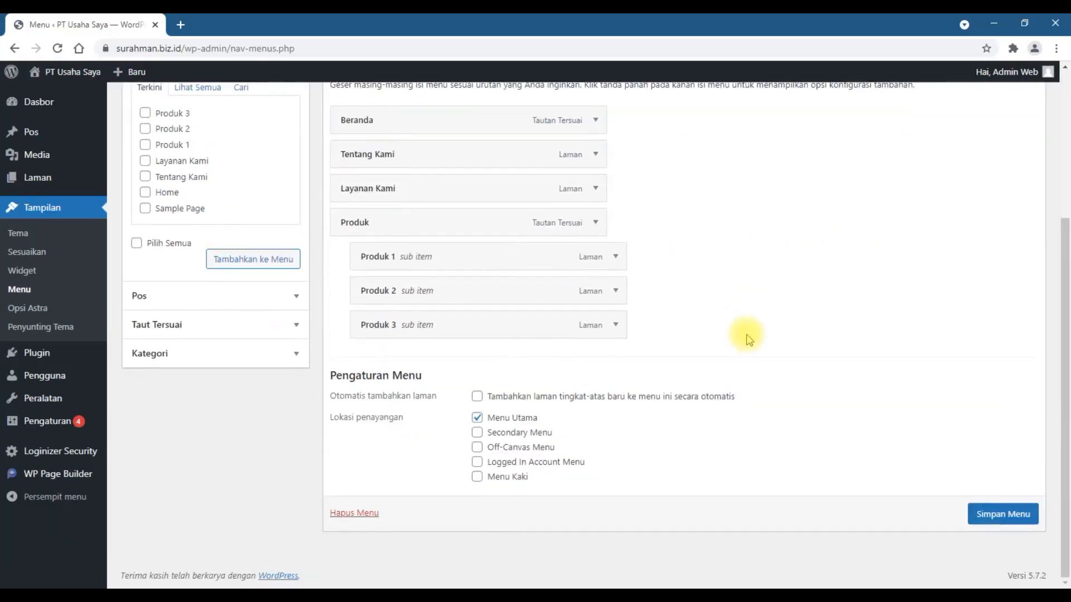
{"action": "left_click", "coordinate": [177, 338]}
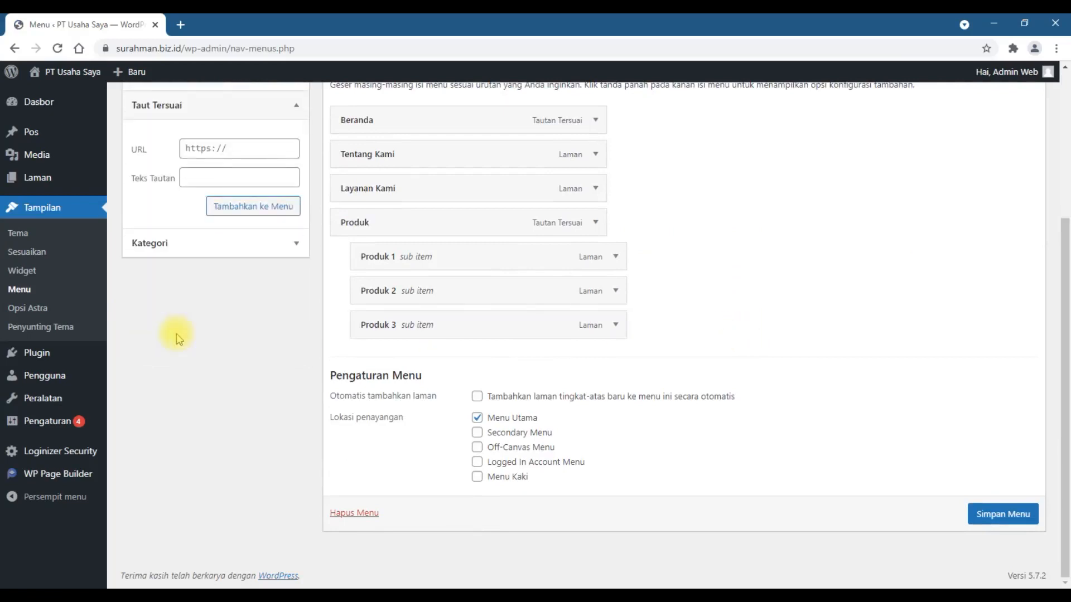
{"action": "left_click", "coordinate": [209, 147]}
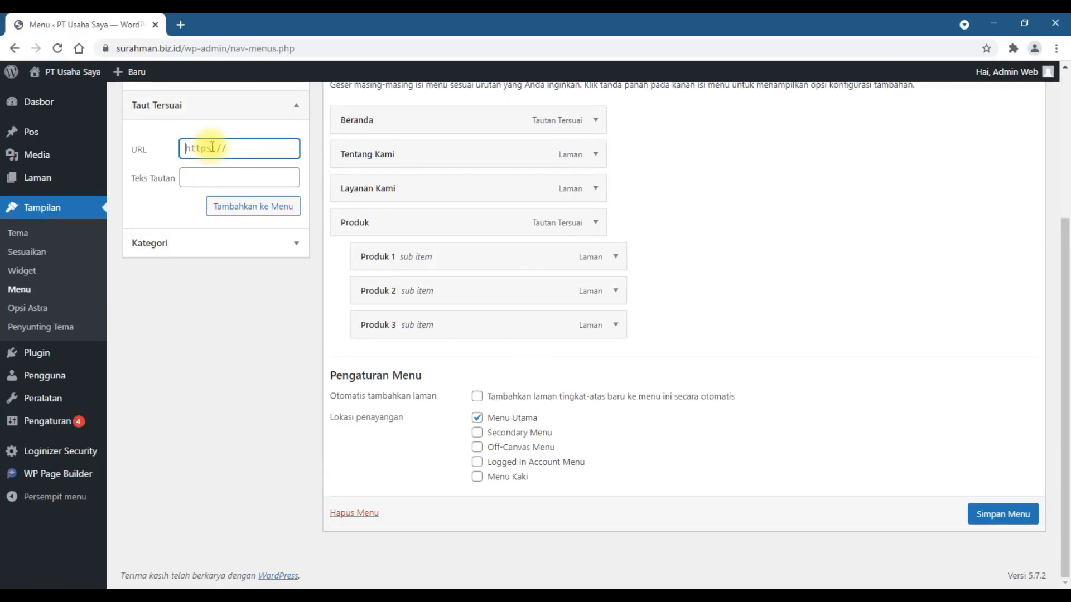
{"action": "type", "text": "#"}
{"action": "left_click", "coordinate": [217, 174]}
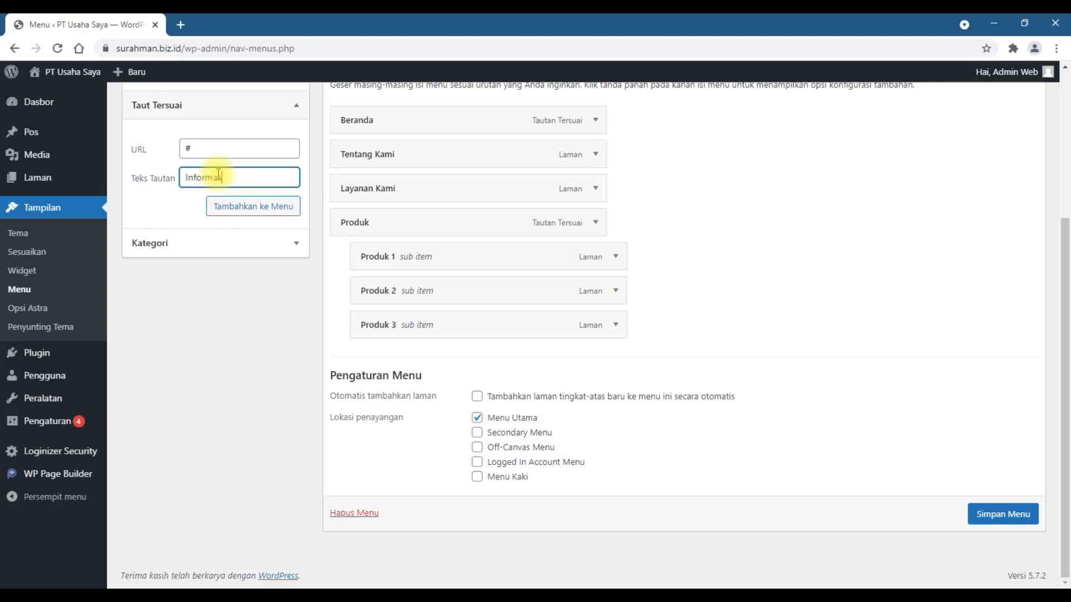
{"action": "type", "text": "i"}
{"action": "left_click", "coordinate": [258, 210]}
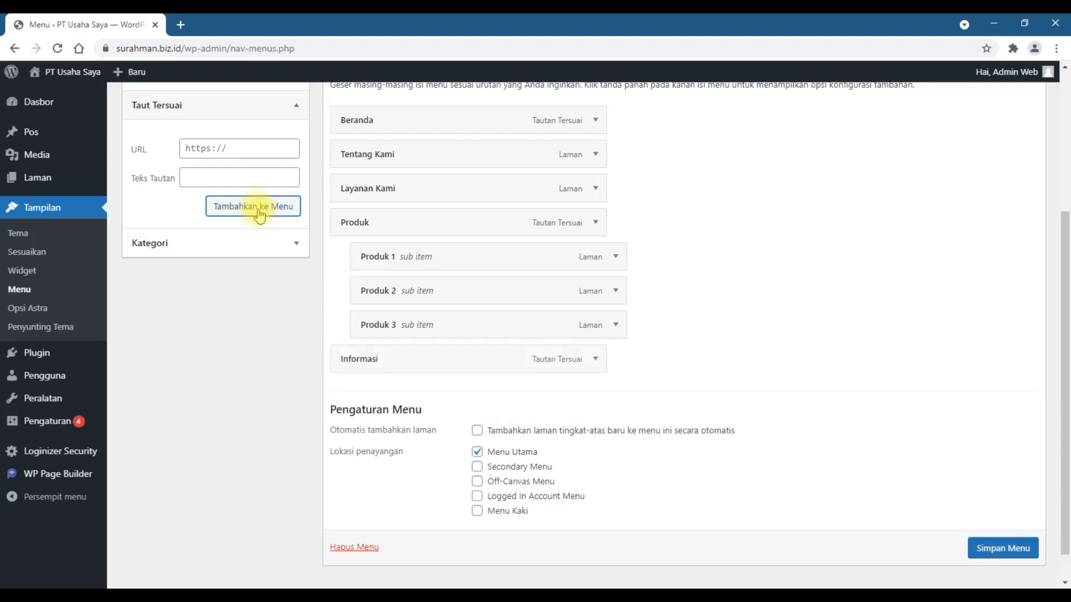
Step: Add the categories Blog, Pengumuman and Diskon to Sekon Menu
{"action": "scroll", "coordinate": [226, 449], "scroll_direction": "up", "scroll_amount": 4}
{"action": "scroll", "coordinate": [228, 449], "scroll_direction": "down", "scroll_amount": 5}
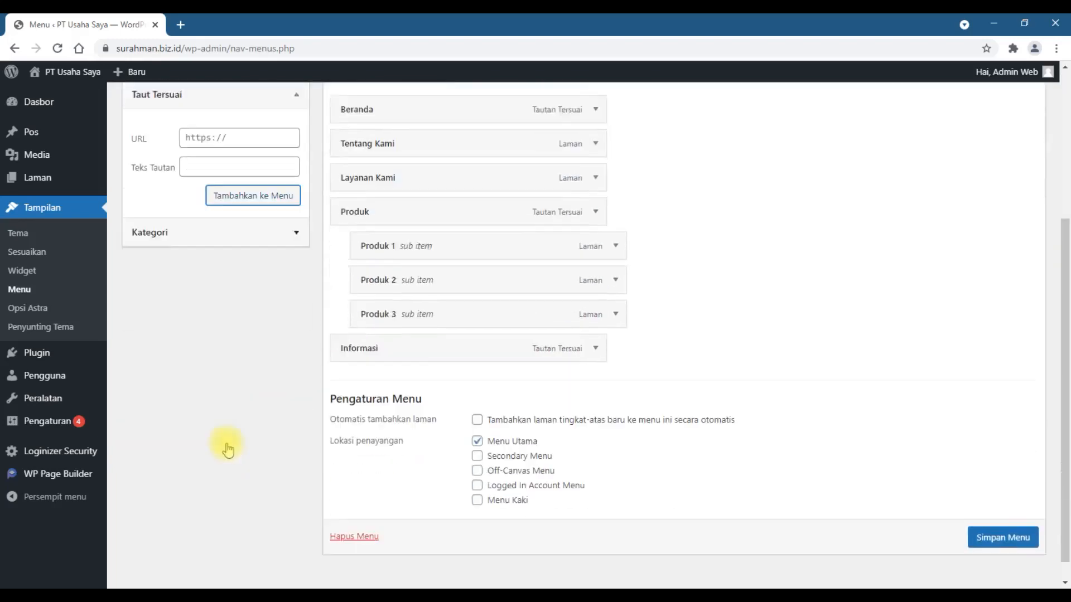
{"action": "left_click", "coordinate": [210, 219]}
{"action": "left_click", "coordinate": [146, 177]}
{"action": "left_click", "coordinate": [169, 194]}
{"action": "left_click", "coordinate": [167, 209]}
{"action": "left_click", "coordinate": [222, 261]}
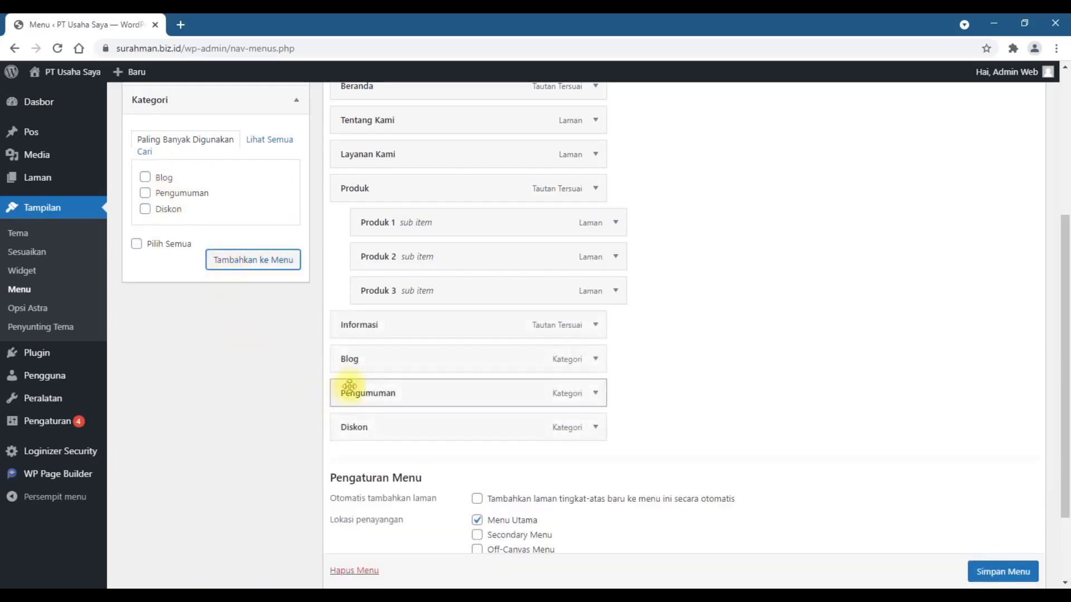
Step: Nest Pengumuman, Blog and Diskon in that order as sub-items of Informasi and save the menu
{"action": "left_click_drag", "start_coordinate": [370, 361], "coordinate": [413, 393]}
{"action": "left_click_drag", "start_coordinate": [390, 427], "coordinate": [411, 363]}
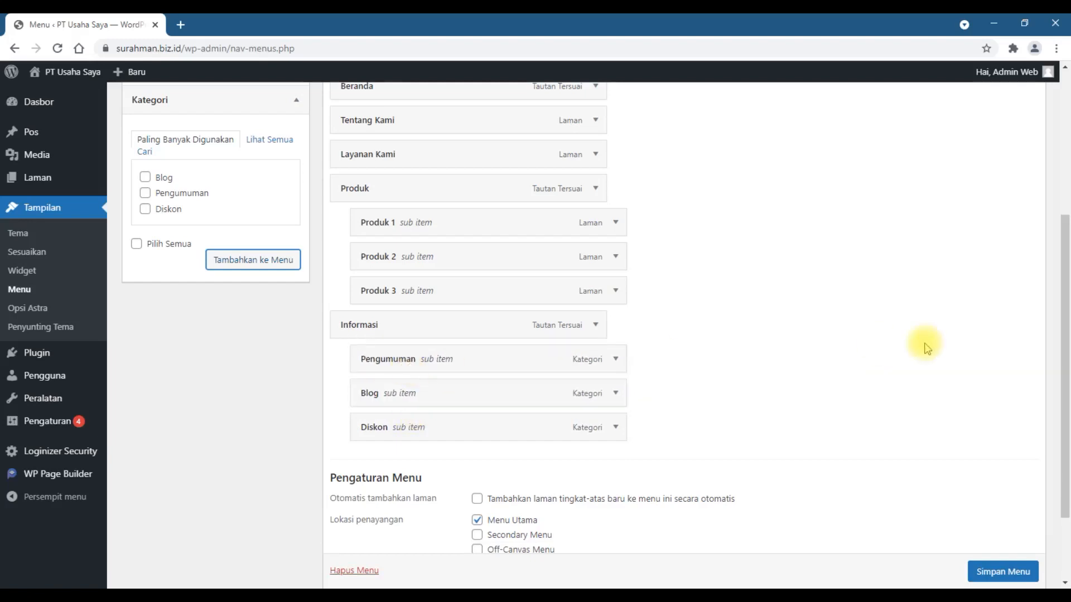
{"action": "left_click", "coordinate": [998, 572]}
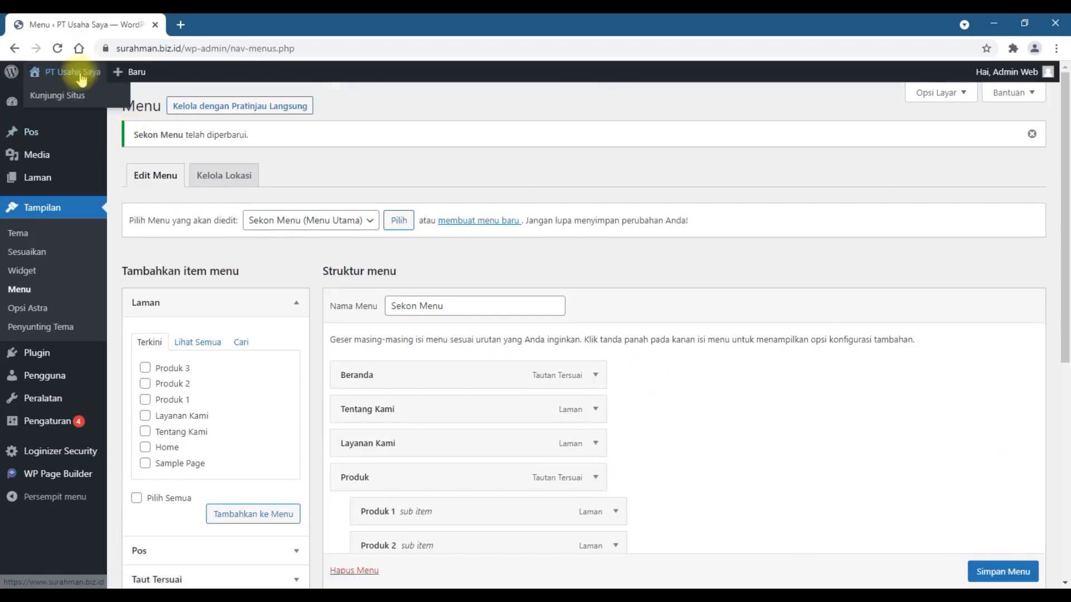
Step: Visit the site in a new browser tab and view the Blog category page through the Informasi menu
{"action": "right_click", "coordinate": [71, 94]}
{"action": "left_click", "coordinate": [84, 103]}
{"action": "key", "text": "ctrl+Tab"}
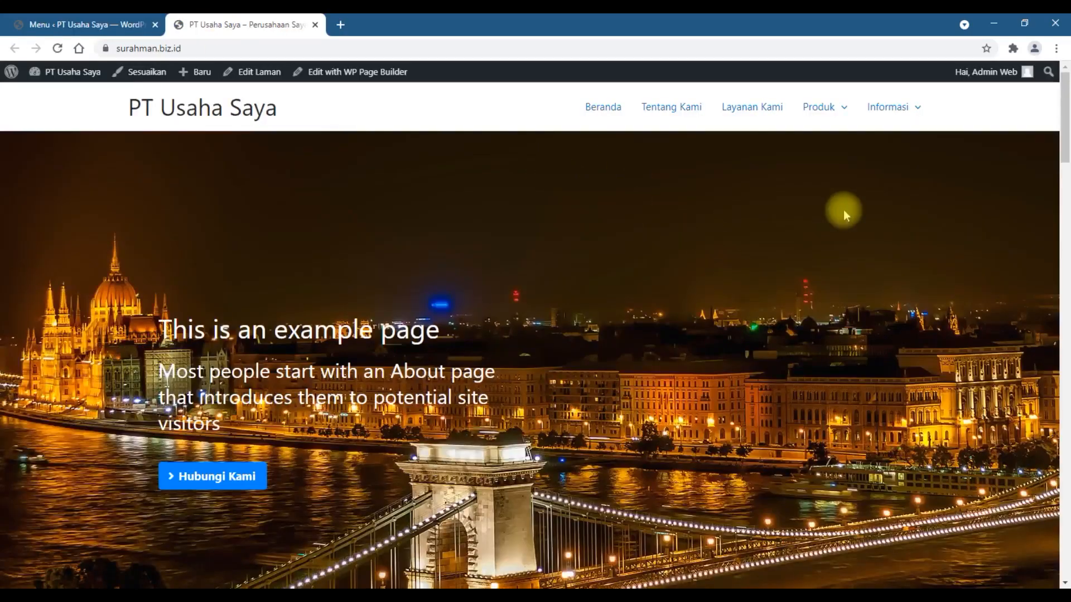
{"action": "mouse_move", "coordinate": [898, 117]}
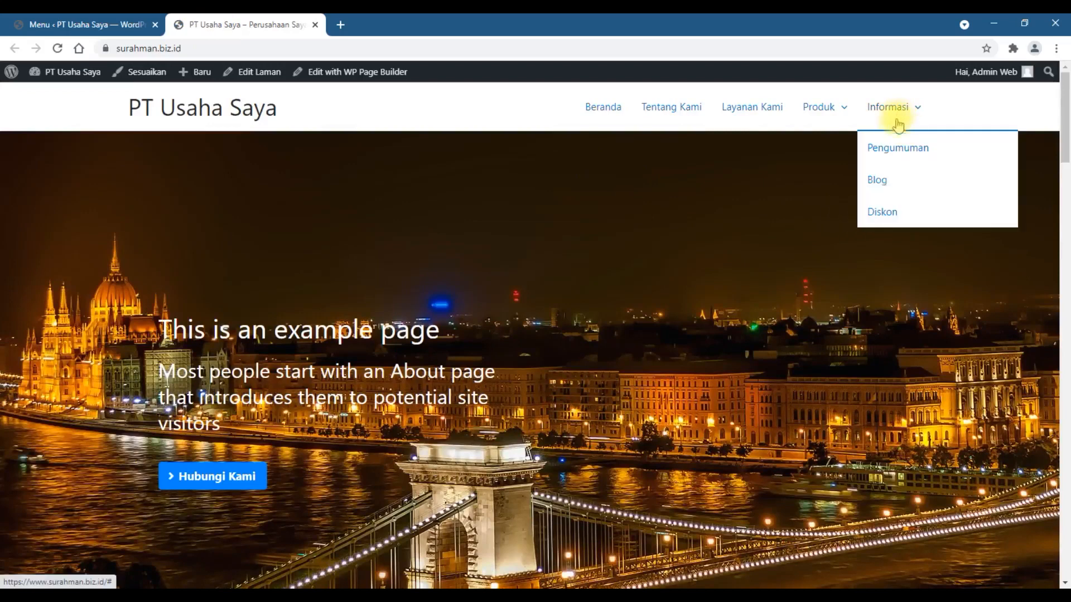
{"action": "left_click", "coordinate": [880, 180]}
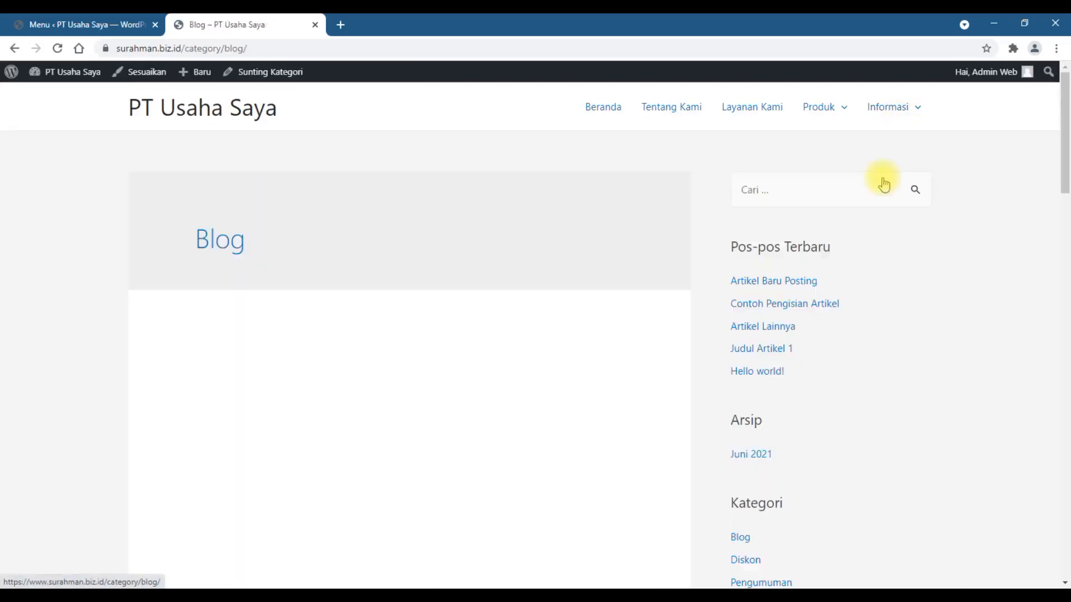
{"action": "scroll", "coordinate": [935, 303], "scroll_direction": "down", "scroll_amount": 10}
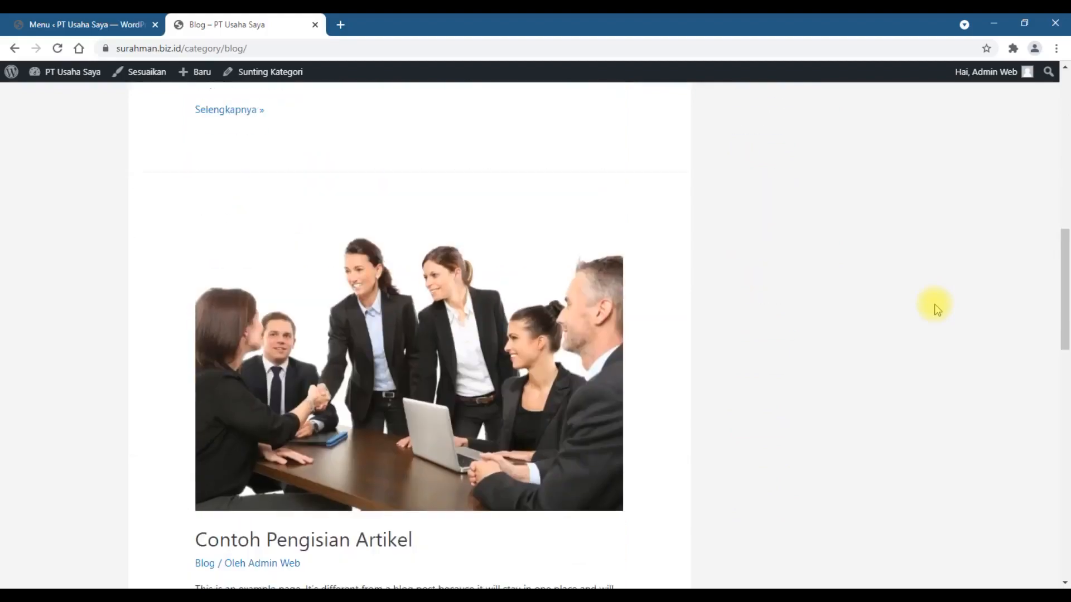
Step: Examine the articles listed on the Blog category page from the newest post down to Hello world!
{"action": "scroll", "coordinate": [936, 308], "scroll_direction": "down", "scroll_amount": 18}
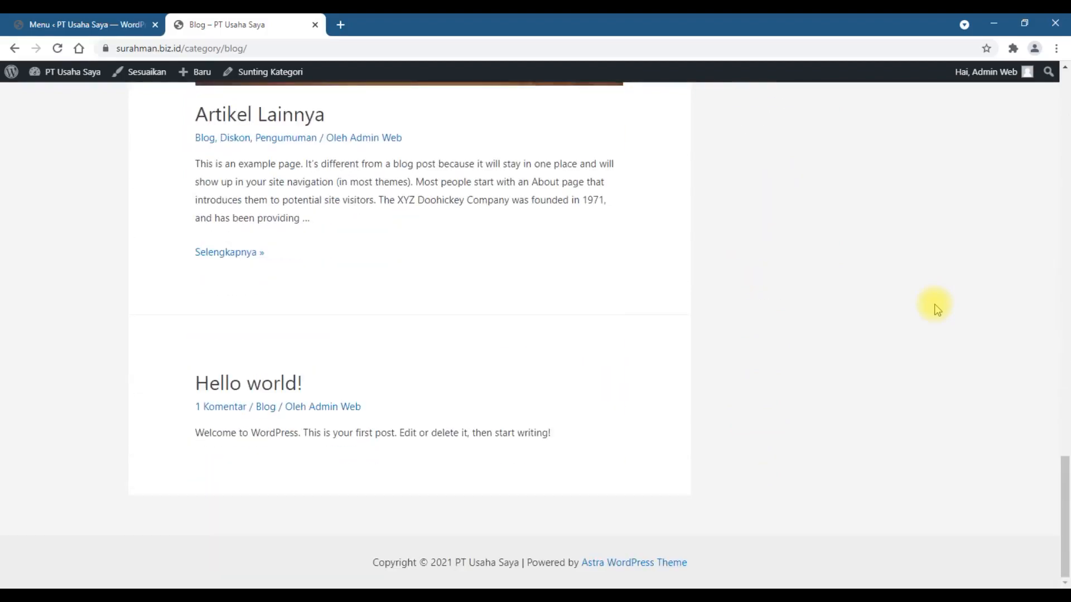
{"action": "scroll", "coordinate": [936, 308], "scroll_direction": "up", "scroll_amount": 20}
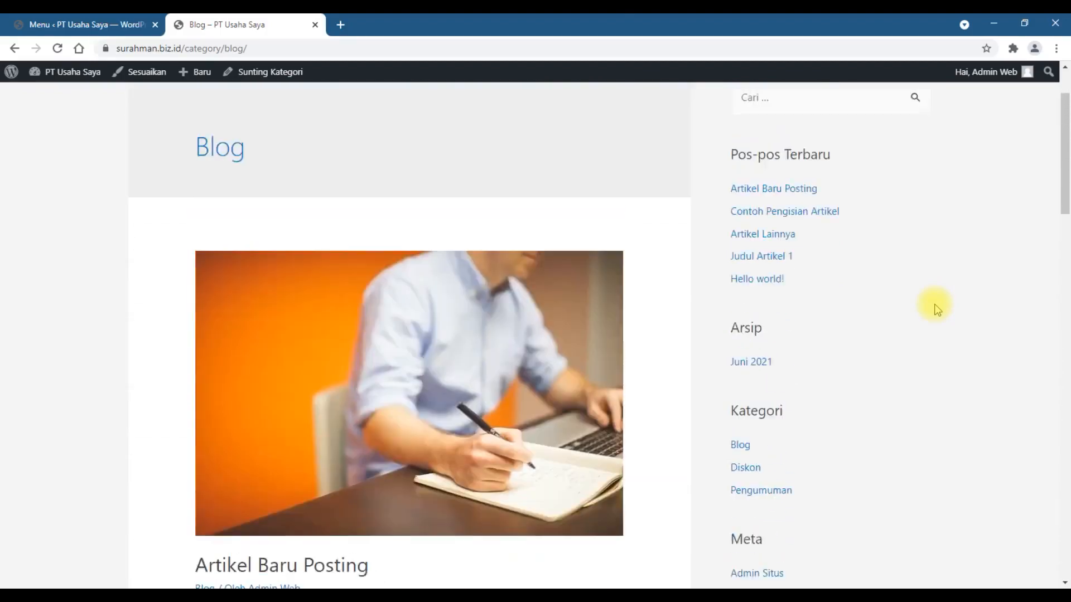
{"action": "scroll", "coordinate": [940, 313], "scroll_direction": "down", "scroll_amount": 20}
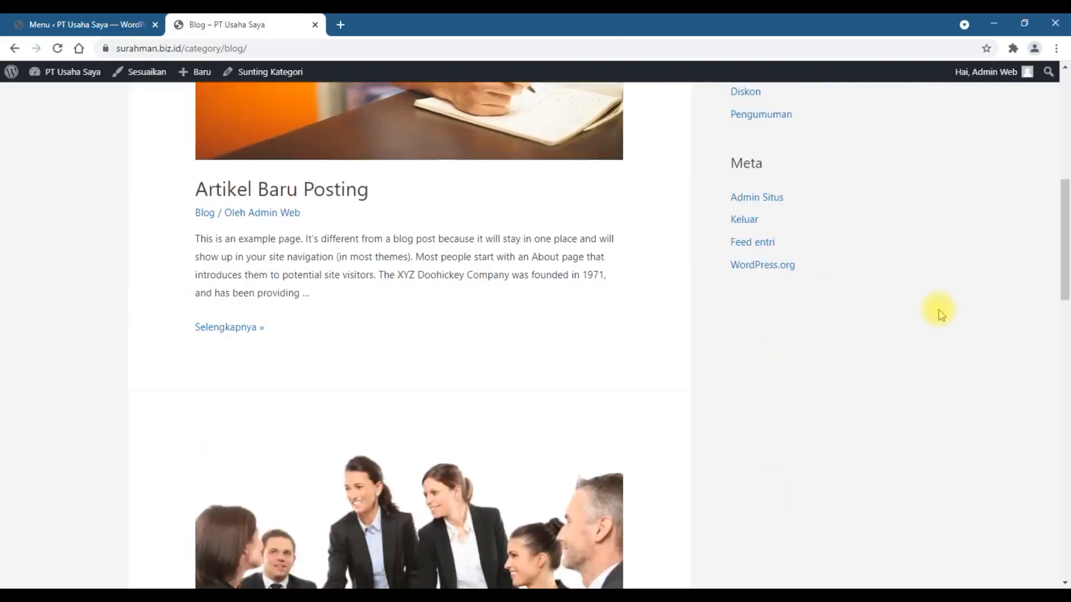
{"action": "scroll", "coordinate": [940, 314], "scroll_direction": "down", "scroll_amount": 5}
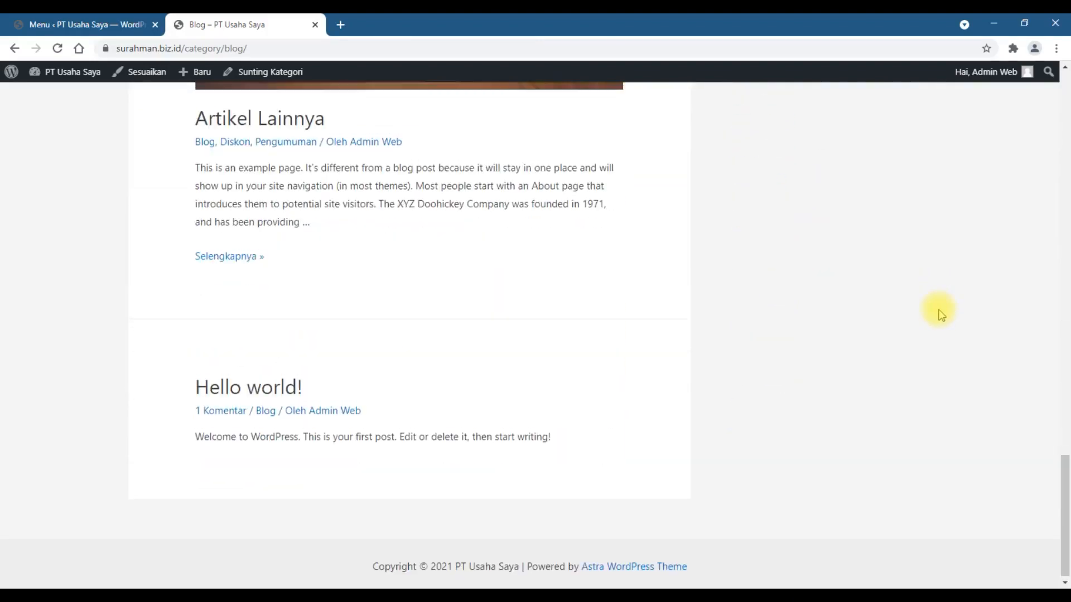
{"action": "scroll", "coordinate": [941, 314], "scroll_direction": "up", "scroll_amount": 20}
{"action": "scroll", "coordinate": [940, 313], "scroll_direction": "up", "scroll_amount": 9}
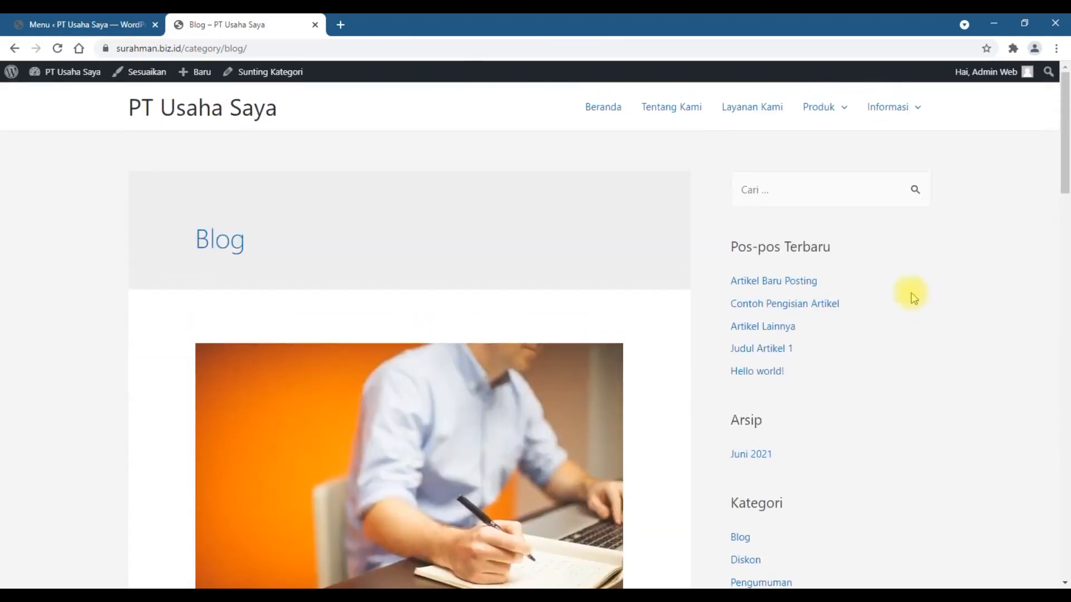
Step: View the Pengumuman category page through the Informasi menu and look over its articles
{"action": "mouse_move", "coordinate": [907, 123]}
{"action": "left_click", "coordinate": [904, 149]}
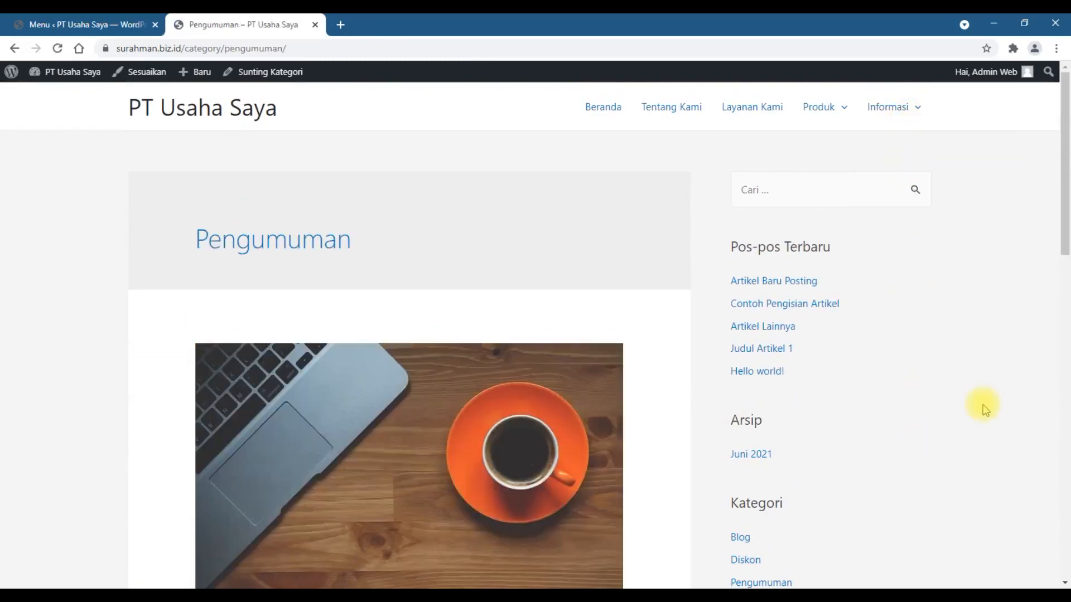
{"action": "scroll", "coordinate": [983, 406], "scroll_direction": "down", "scroll_amount": 5}
{"action": "scroll", "coordinate": [983, 406], "scroll_direction": "down", "scroll_amount": 5}
{"action": "scroll", "coordinate": [982, 409], "scroll_direction": "down", "scroll_amount": 5}
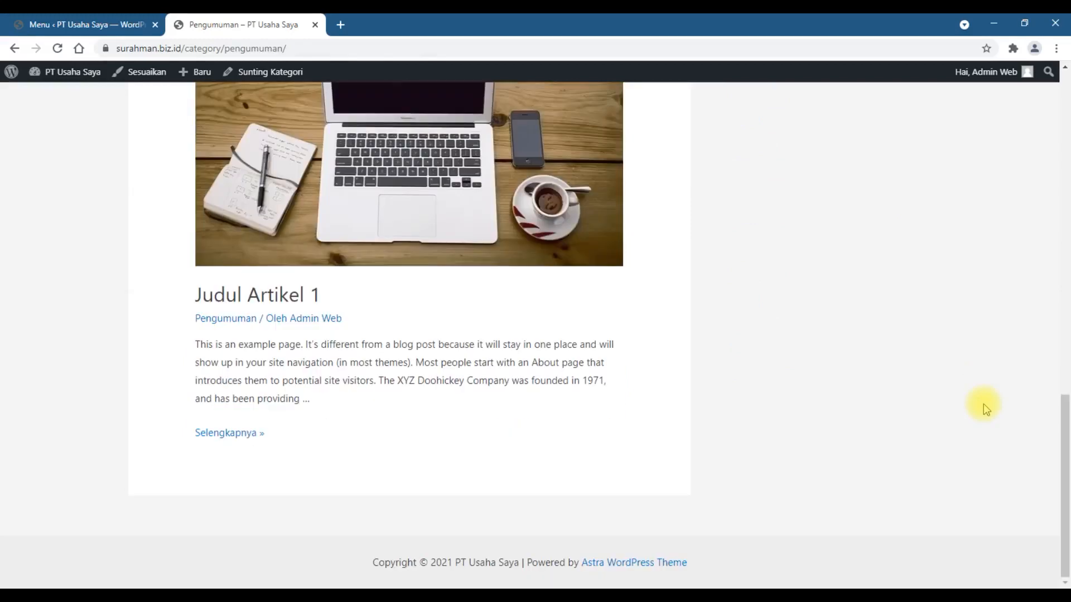
{"action": "scroll", "coordinate": [983, 404], "scroll_direction": "up", "scroll_amount": 5}
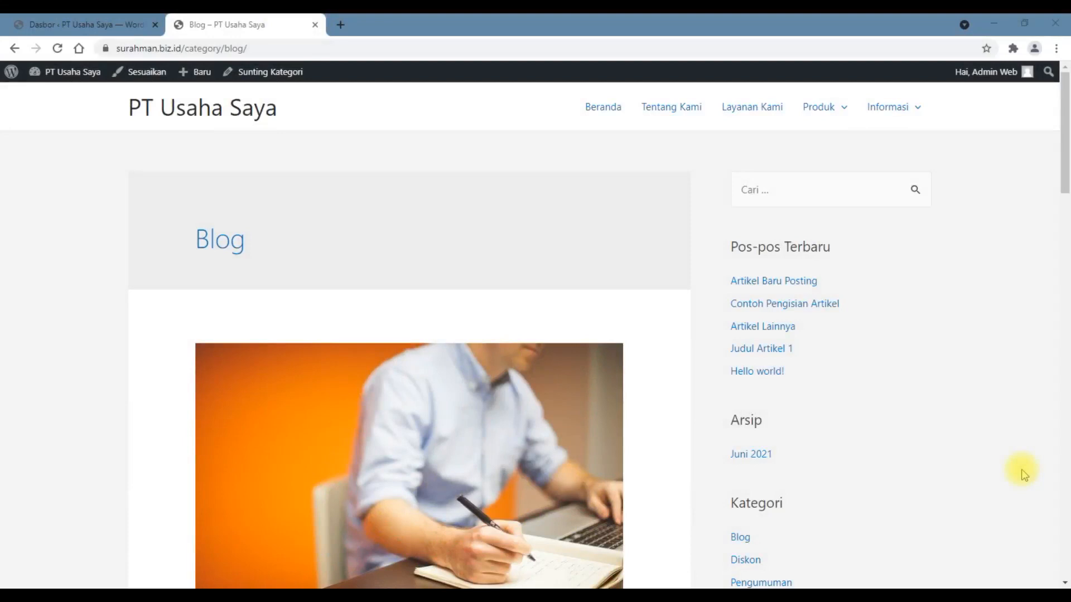
Step: Examine how each post on the Blog category page presents its featured image, title, meta line and excerpt
{"action": "scroll", "coordinate": [1024, 475], "scroll_direction": "down", "scroll_amount": 5}
{"action": "scroll", "coordinate": [1024, 475], "scroll_direction": "down", "scroll_amount": 5}
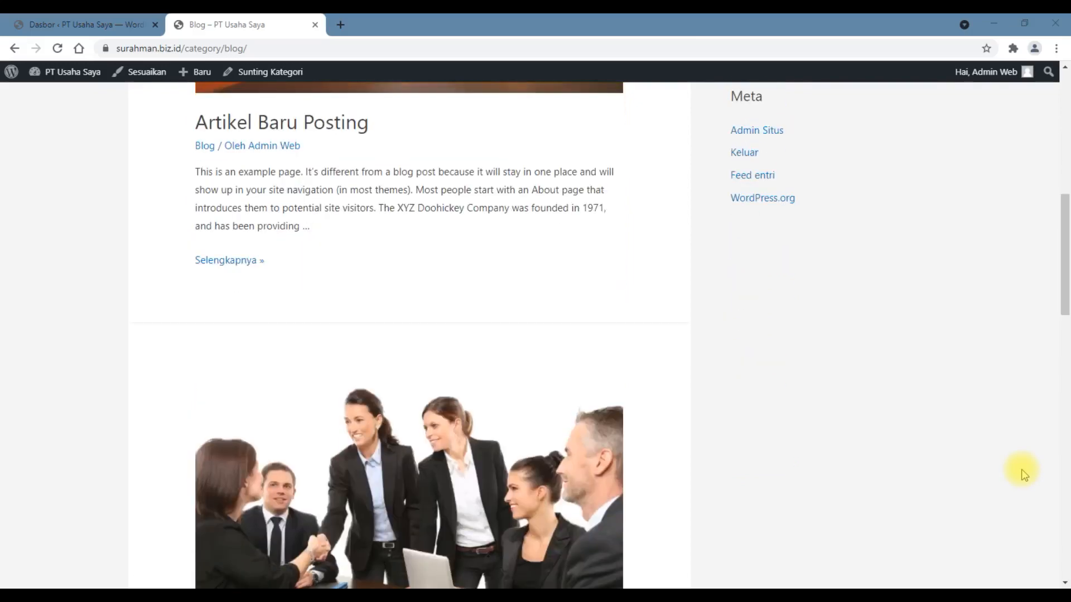
{"action": "scroll", "coordinate": [1025, 474], "scroll_direction": "down", "scroll_amount": 5}
{"action": "scroll", "coordinate": [1023, 471], "scroll_direction": "up", "scroll_amount": 15}
{"action": "scroll", "coordinate": [307, 302], "scroll_direction": "down", "scroll_amount": 2}
{"action": "scroll", "coordinate": [306, 297], "scroll_direction": "down", "scroll_amount": 3}
{"action": "scroll", "coordinate": [308, 300], "scroll_direction": "down", "scroll_amount": 20}
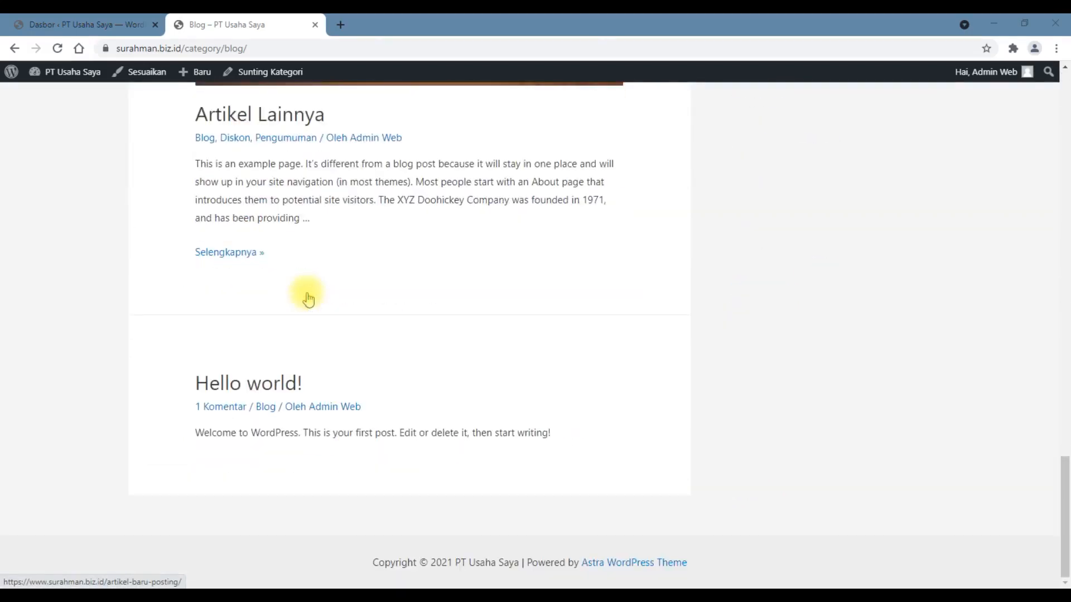
{"action": "scroll", "coordinate": [308, 300], "scroll_direction": "up", "scroll_amount": 20}
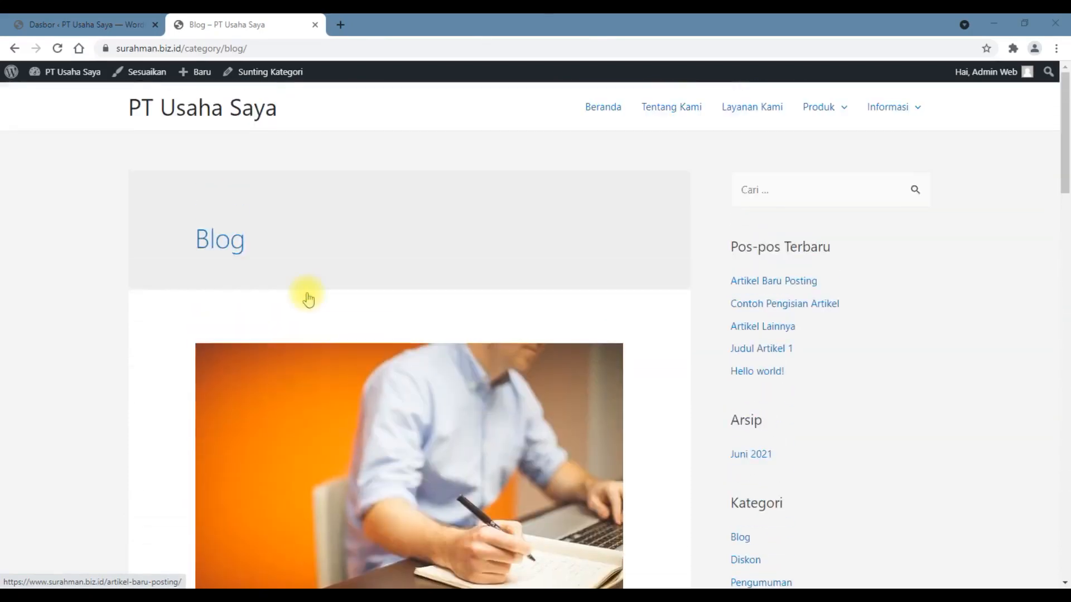
{"action": "scroll", "coordinate": [308, 300], "scroll_direction": "down", "scroll_amount": 6}
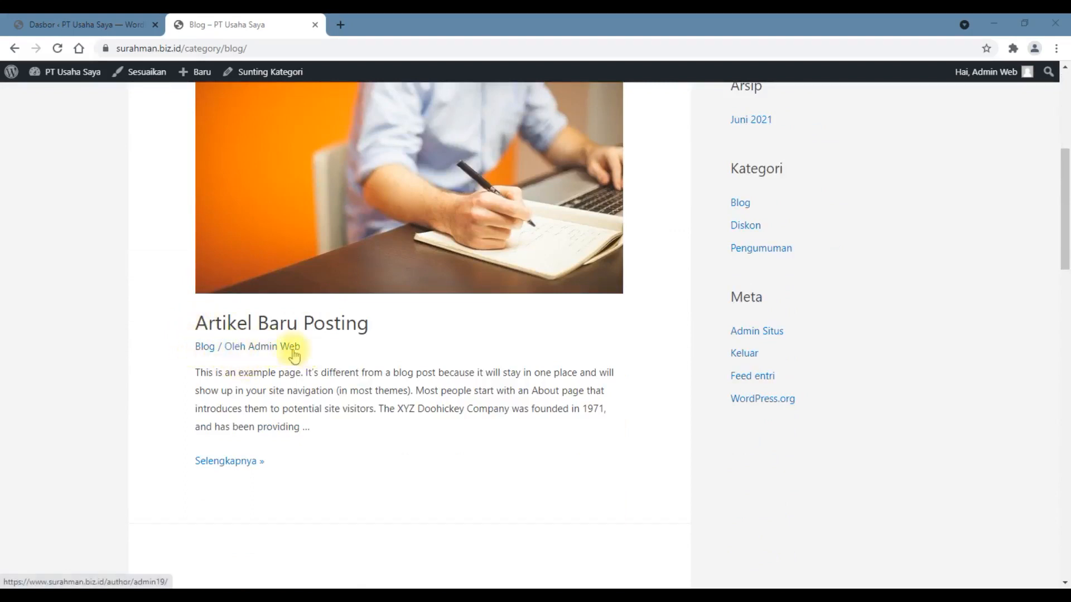
{"action": "scroll", "coordinate": [371, 377], "scroll_direction": "up", "scroll_amount": 1}
{"action": "scroll", "coordinate": [372, 378], "scroll_direction": "up", "scroll_amount": 6}
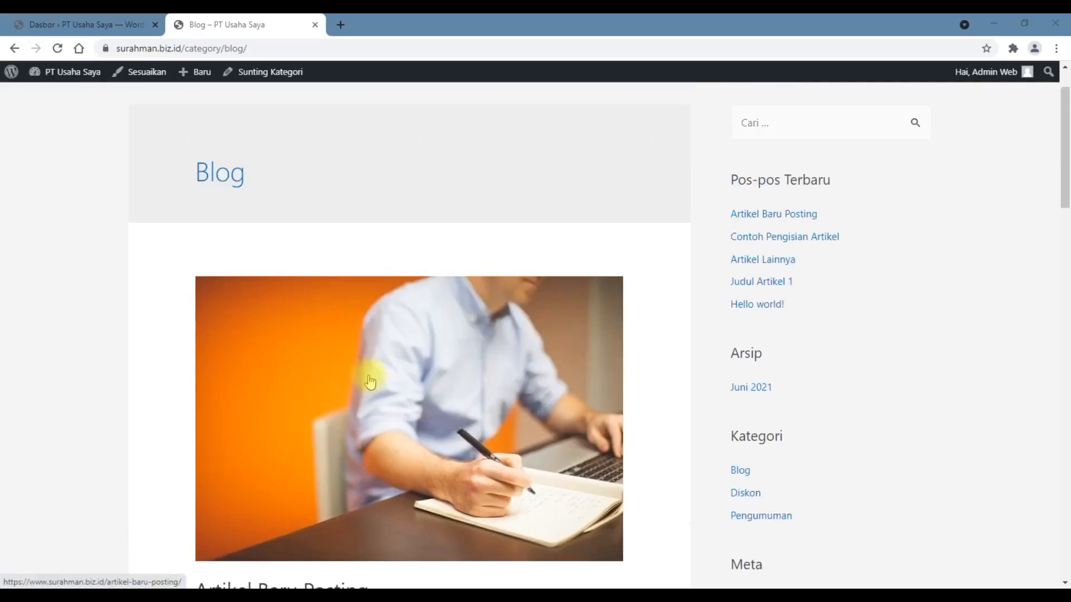
{"action": "scroll", "coordinate": [370, 376], "scroll_direction": "down", "scroll_amount": 14}
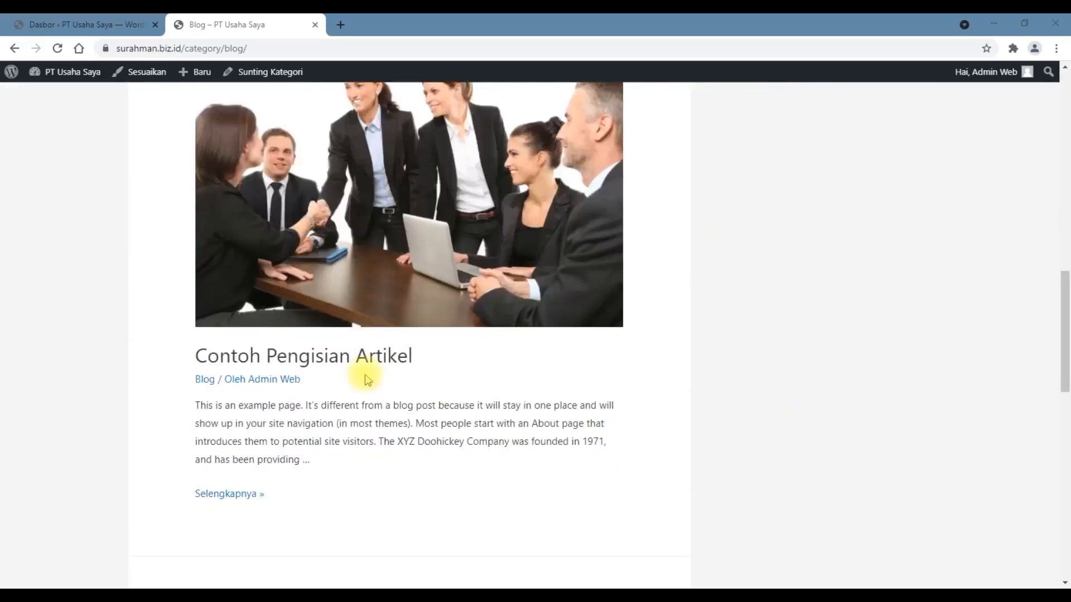
{"action": "scroll", "coordinate": [366, 376], "scroll_direction": "down", "scroll_amount": 5}
{"action": "scroll", "coordinate": [365, 373], "scroll_direction": "up", "scroll_amount": 15}
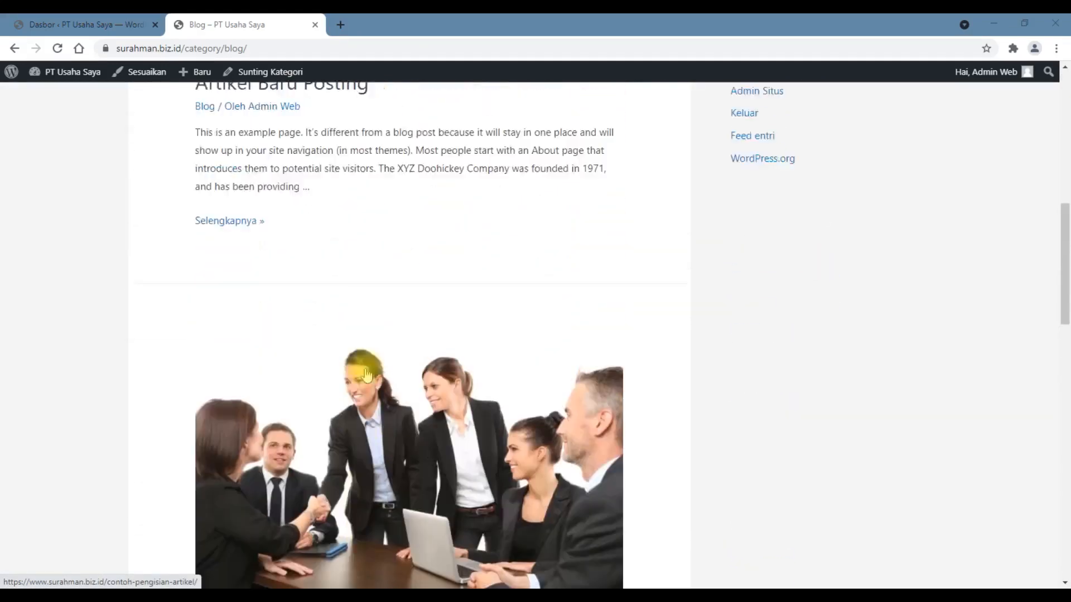
{"action": "scroll", "coordinate": [366, 372], "scroll_direction": "down", "scroll_amount": 5}
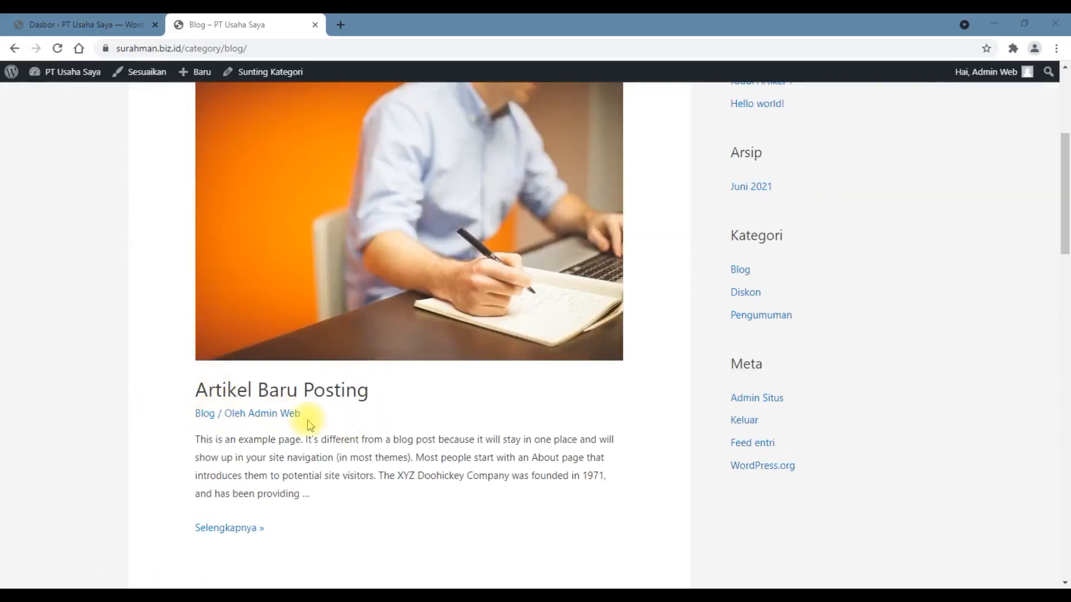
{"action": "scroll", "coordinate": [310, 425], "scroll_direction": "up", "scroll_amount": 5}
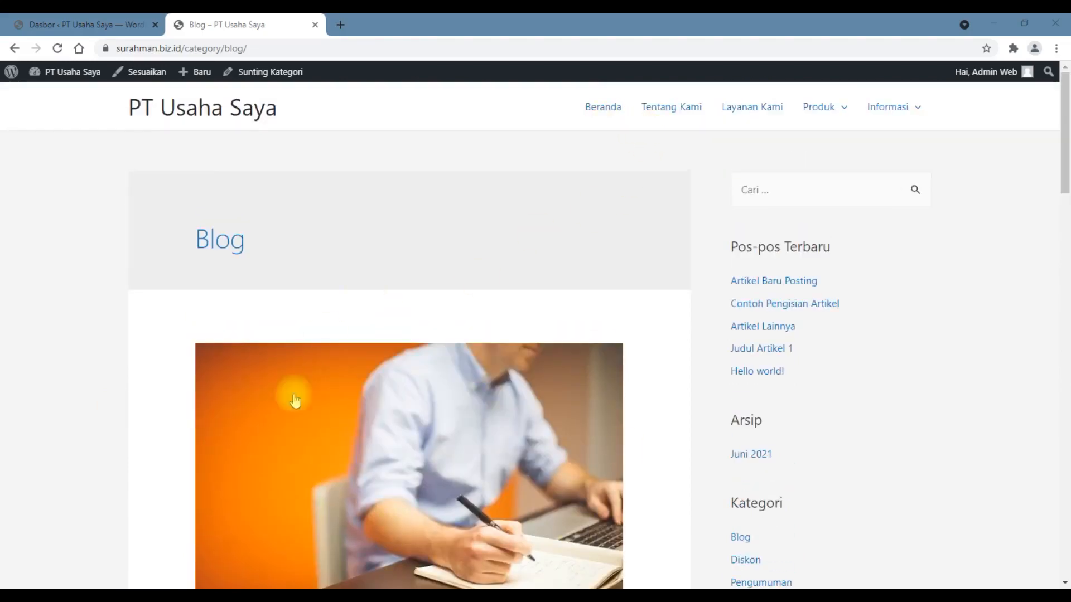
{"action": "scroll", "coordinate": [321, 399], "scroll_direction": "down", "scroll_amount": 19}
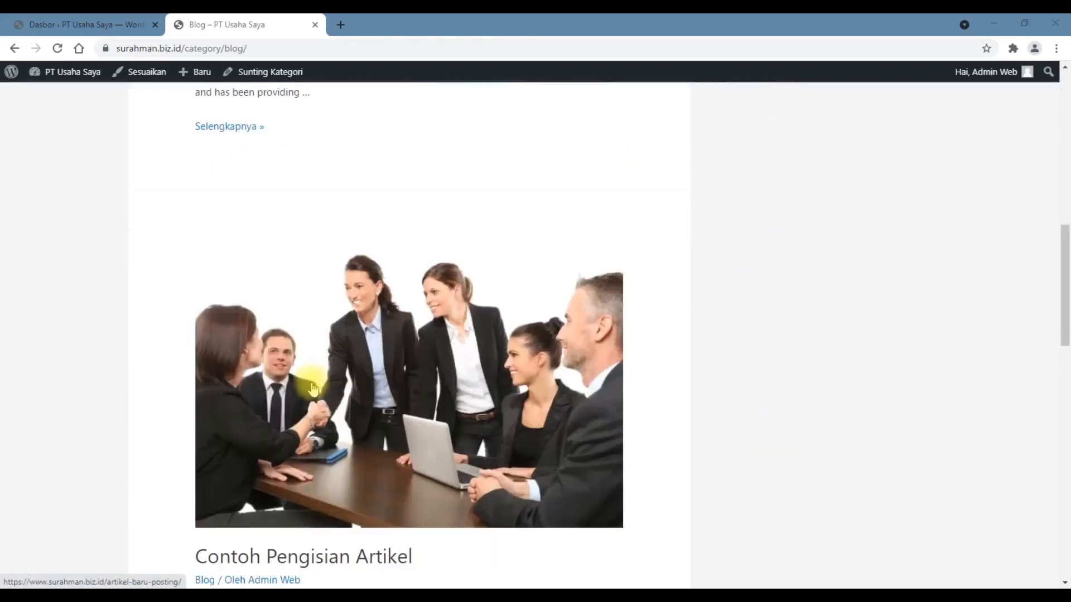
{"action": "scroll", "coordinate": [310, 382], "scroll_direction": "up", "scroll_amount": 18}
{"action": "scroll", "coordinate": [302, 363], "scroll_direction": "down", "scroll_amount": 1}
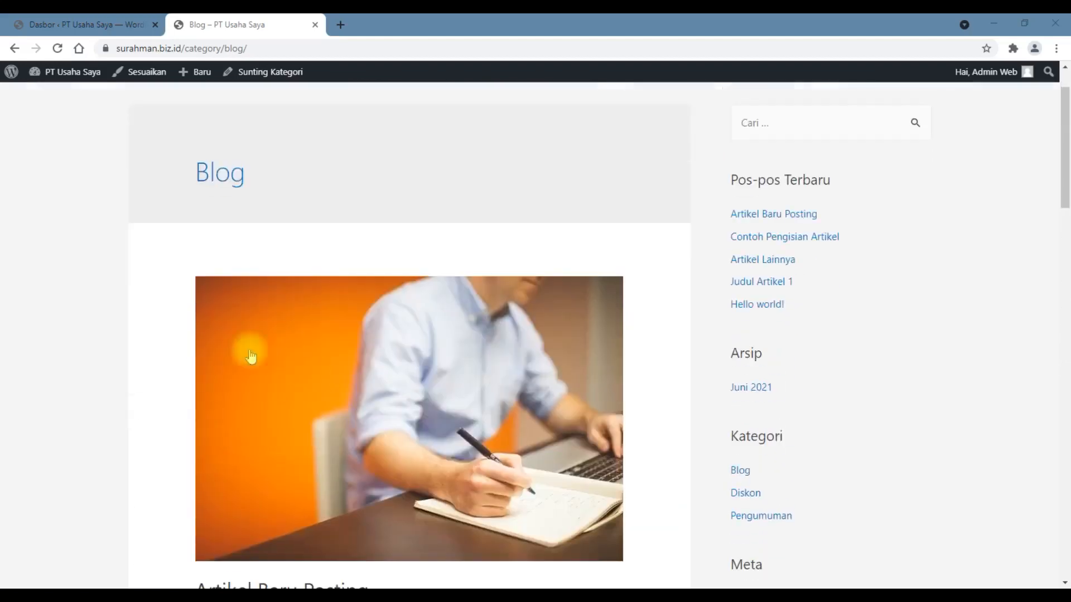
{"action": "scroll", "coordinate": [200, 262], "scroll_direction": "up", "scroll_amount": 2}
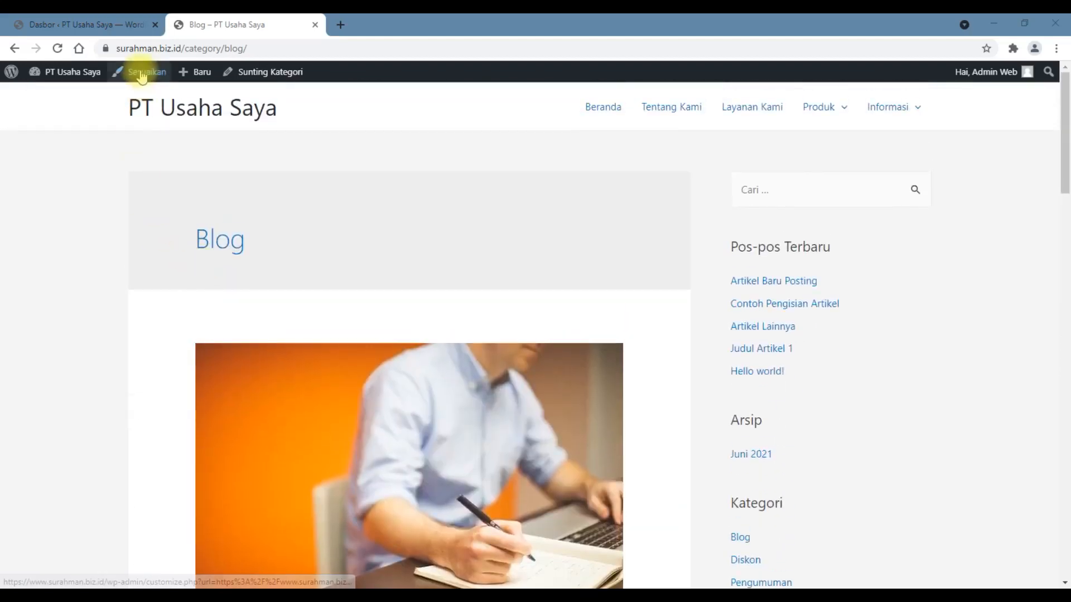
Step: Open the Blog / Arsip settings in the theme customizer and review their design and general options
{"action": "left_click", "coordinate": [142, 77]}
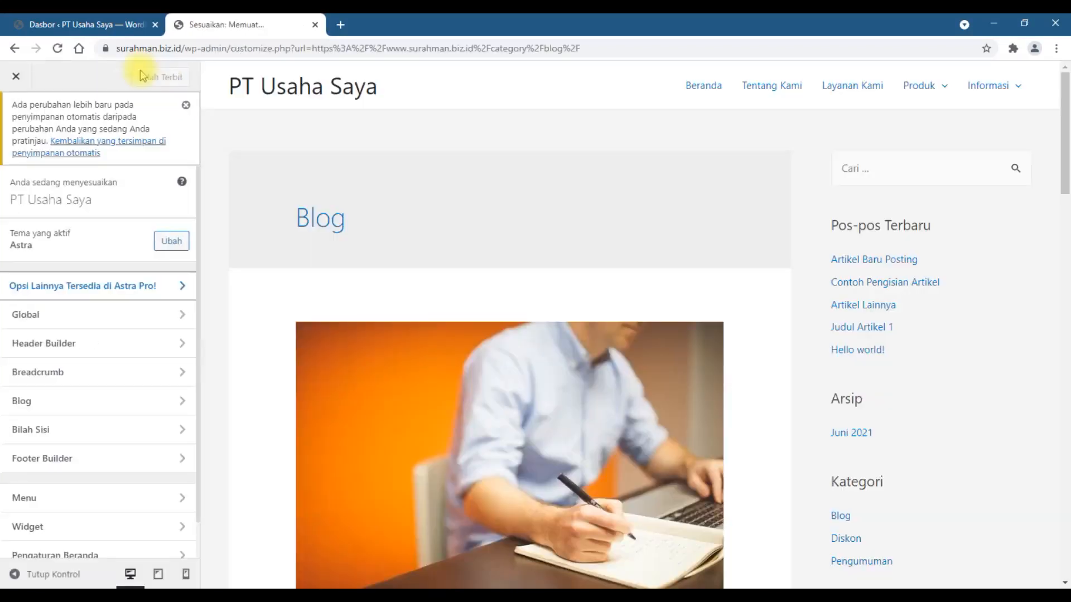
{"action": "left_click", "coordinate": [106, 407]}
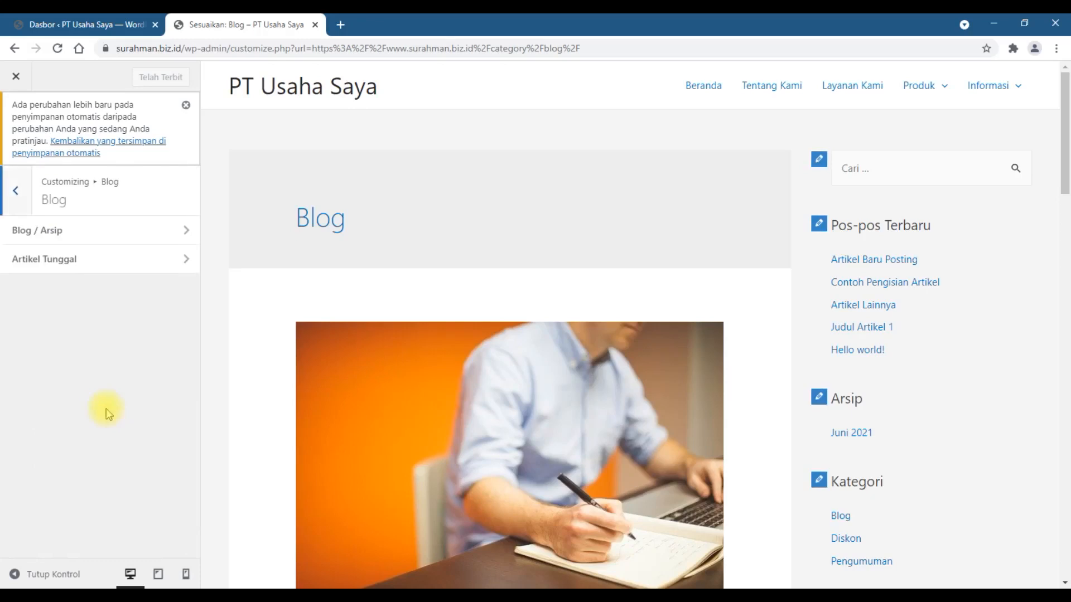
{"action": "left_click", "coordinate": [62, 232]}
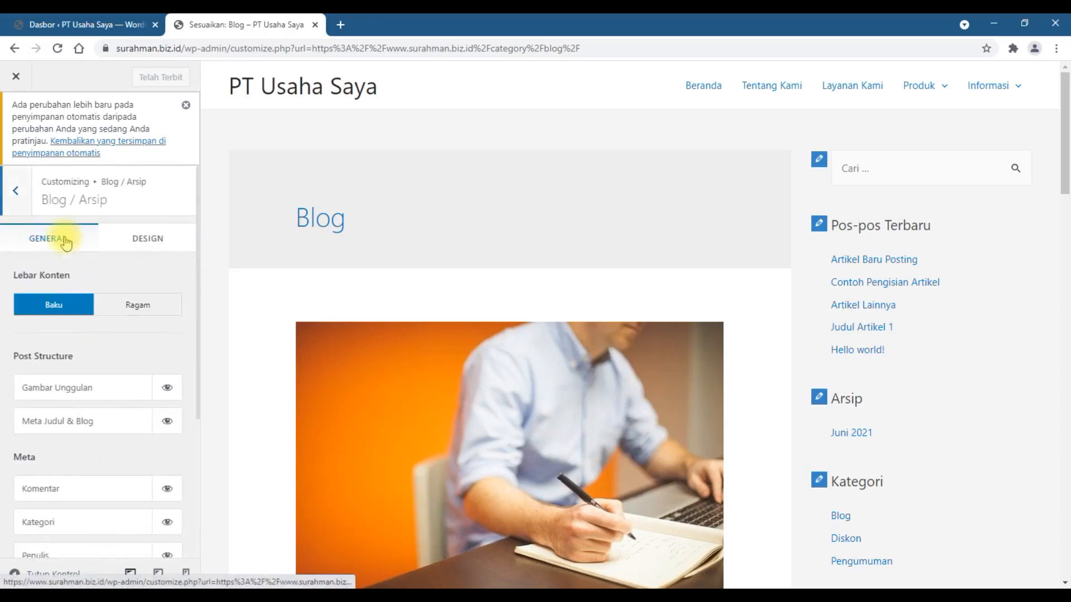
{"action": "left_click", "coordinate": [150, 240]}
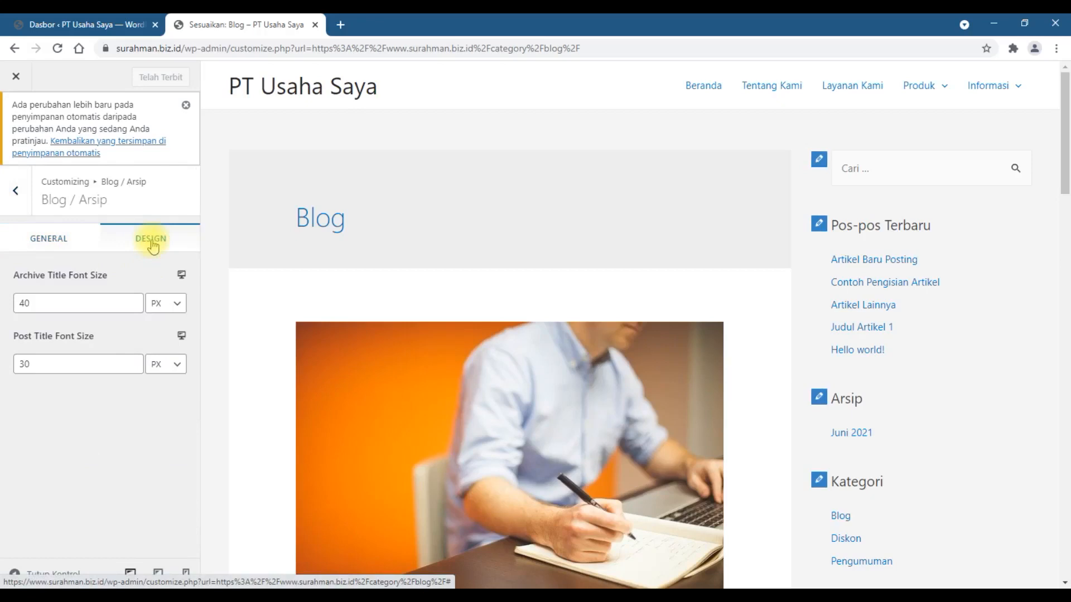
{"action": "left_click", "coordinate": [55, 245]}
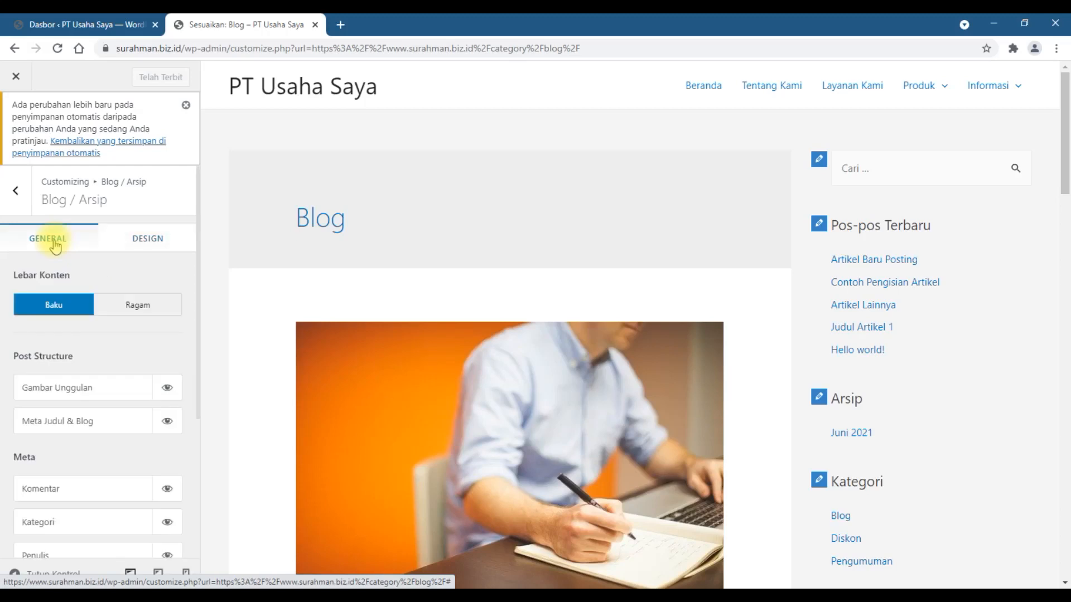
Step: Try hiding the Meta Judul & Blog element in the archive's post structure and turn it back on
{"action": "scroll", "coordinate": [190, 322], "scroll_direction": "down", "scroll_amount": 1}
{"action": "scroll", "coordinate": [190, 322], "scroll_direction": "down", "scroll_amount": 2}
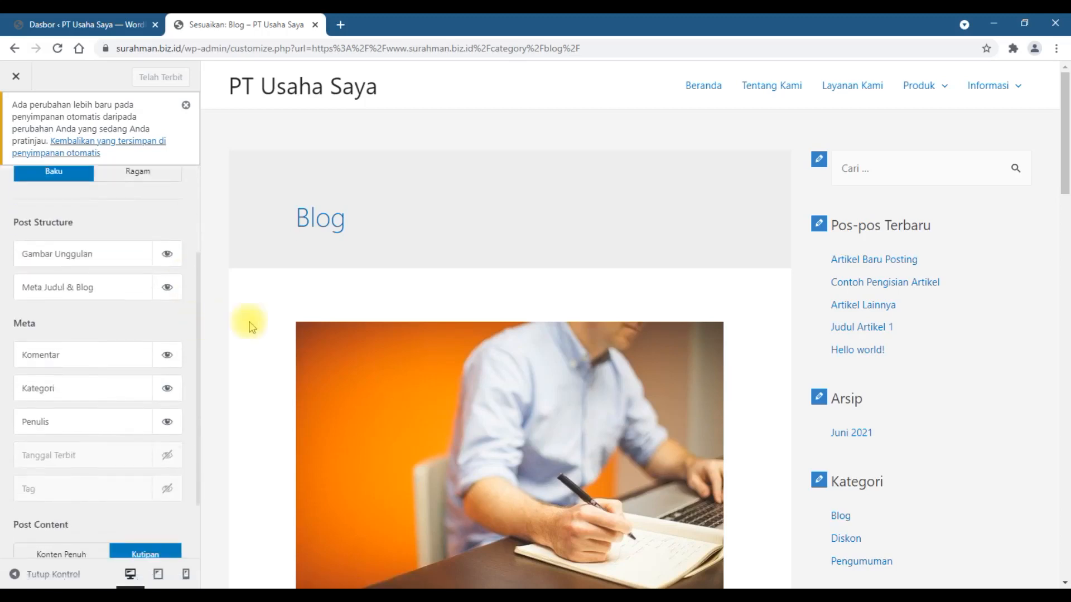
{"action": "scroll", "coordinate": [250, 323], "scroll_direction": "down", "scroll_amount": 3}
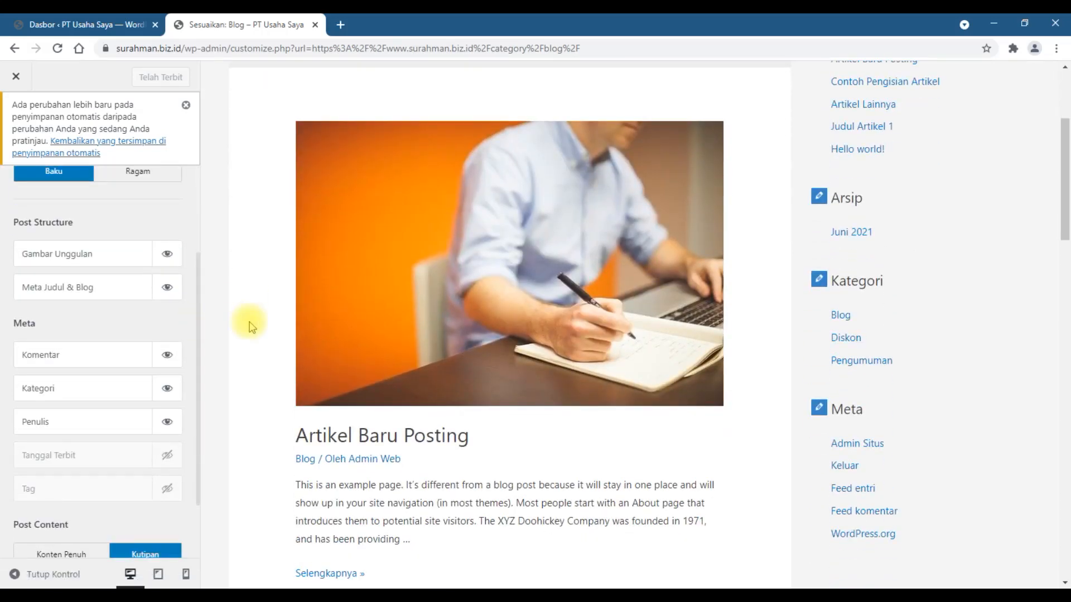
{"action": "left_click", "coordinate": [167, 289]}
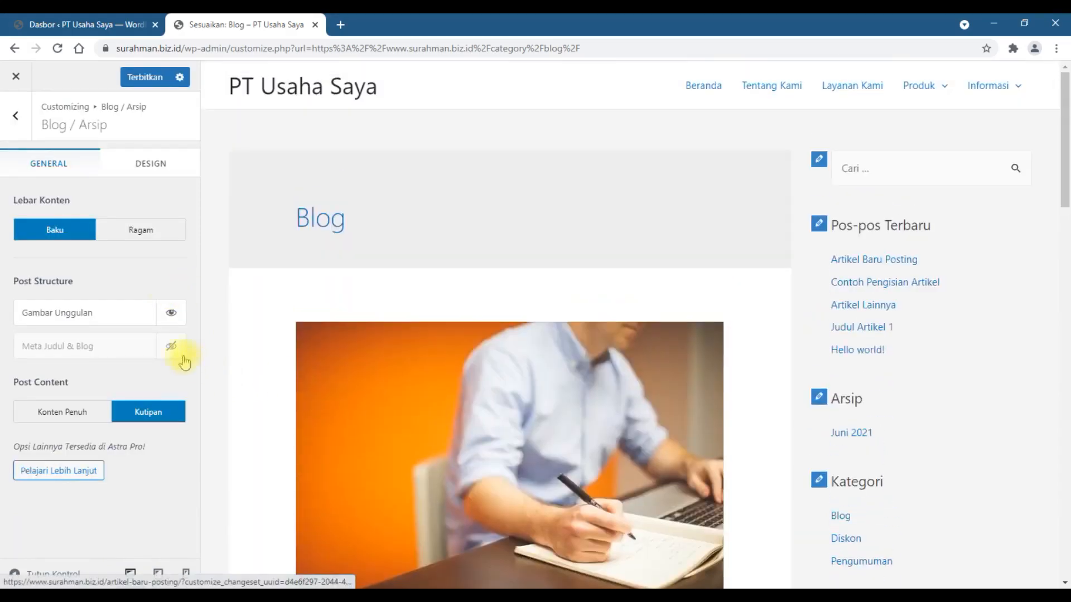
{"action": "left_click", "coordinate": [179, 353]}
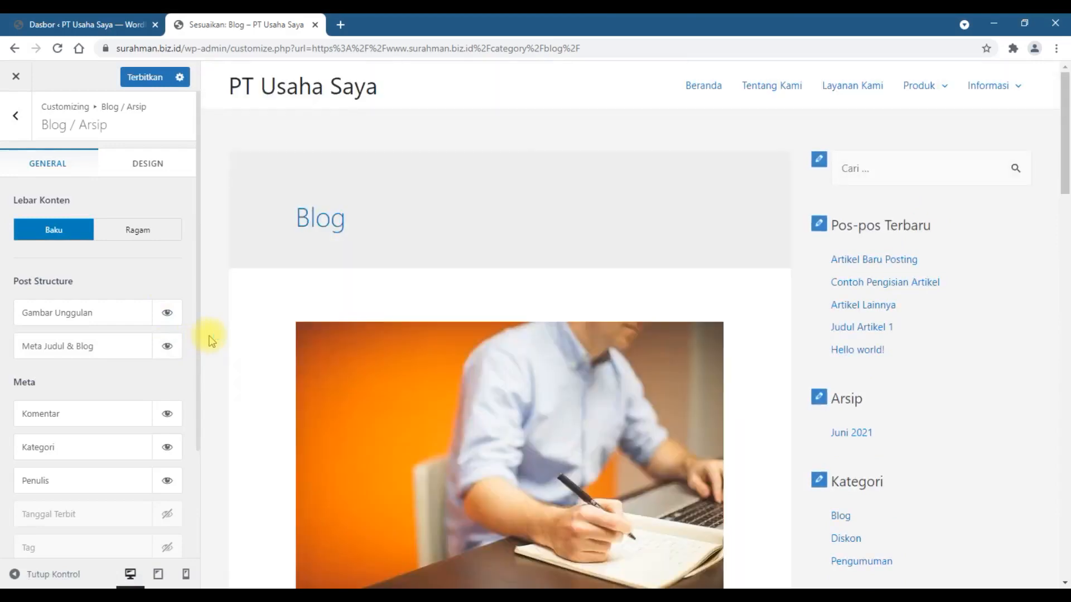
Step: In the archive's post meta, hide Komentar and Penulis and show Tanggal Terbit, checking the result in the preview
{"action": "scroll", "coordinate": [132, 351], "scroll_direction": "down", "scroll_amount": 3}
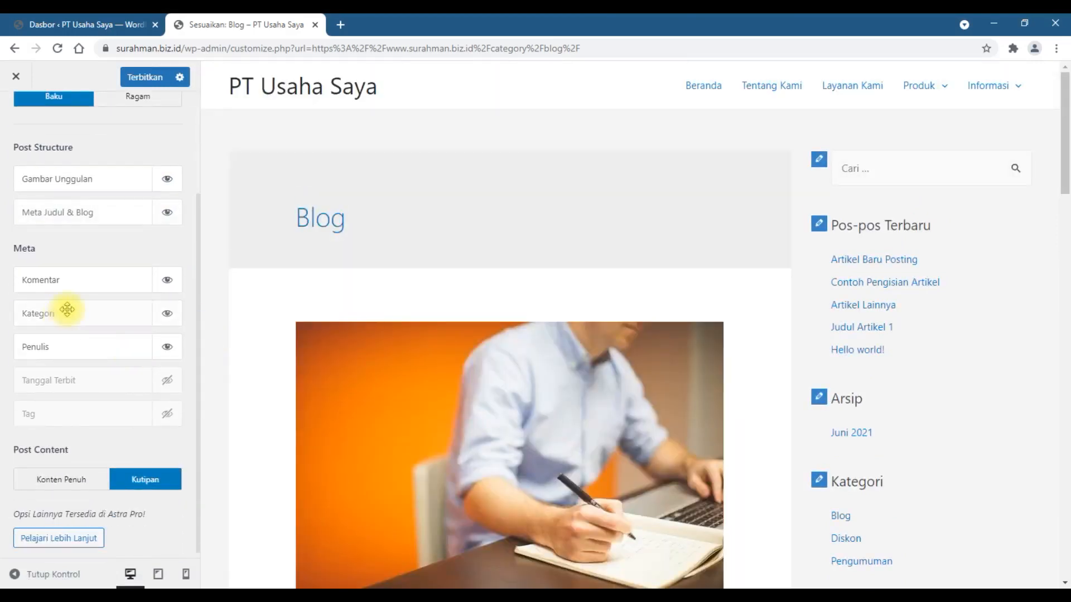
{"action": "left_click", "coordinate": [167, 281]}
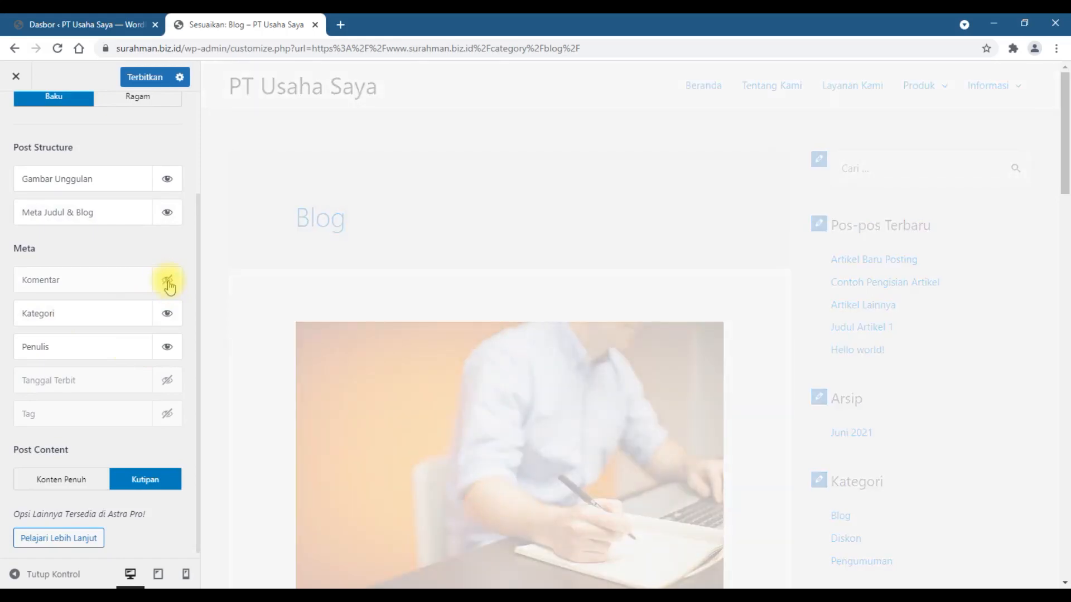
{"action": "scroll", "coordinate": [220, 340], "scroll_direction": "down", "scroll_amount": 6}
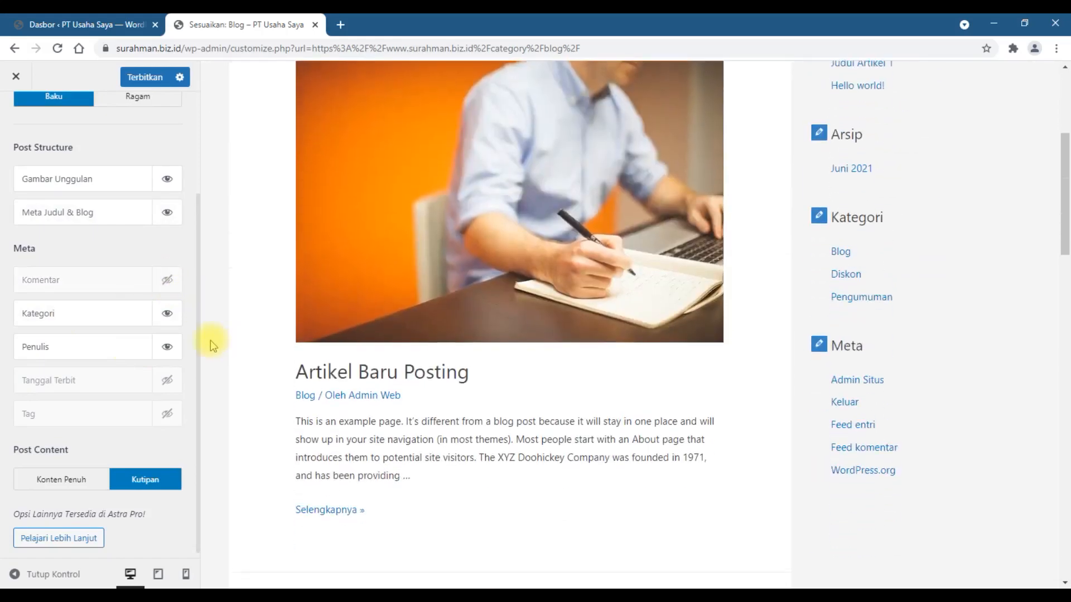
{"action": "left_click", "coordinate": [169, 380]}
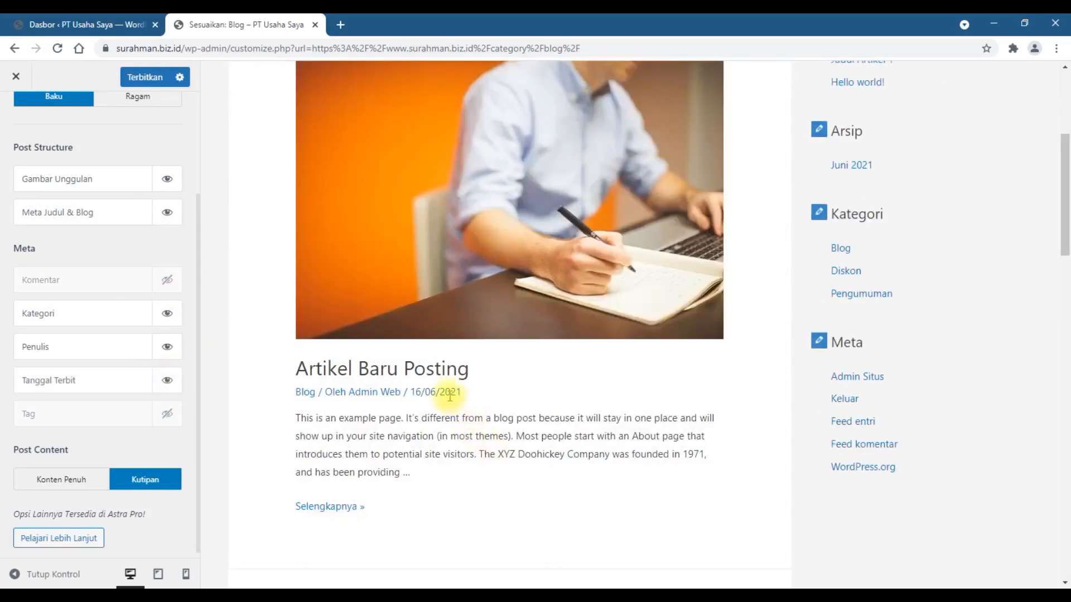
{"action": "left_click", "coordinate": [172, 348]}
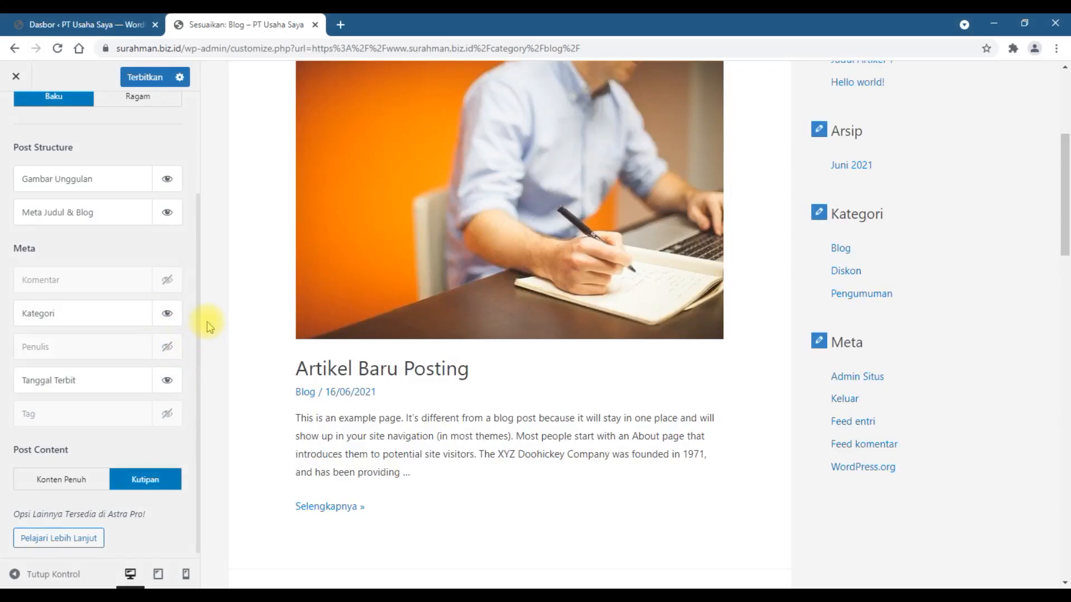
{"action": "scroll", "coordinate": [209, 334], "scroll_direction": "down", "scroll_amount": 5}
{"action": "scroll", "coordinate": [121, 387], "scroll_direction": "up", "scroll_amount": 2}
{"action": "scroll", "coordinate": [123, 387], "scroll_direction": "up", "scroll_amount": 1}
{"action": "scroll", "coordinate": [204, 349], "scroll_direction": "up", "scroll_amount": 5}
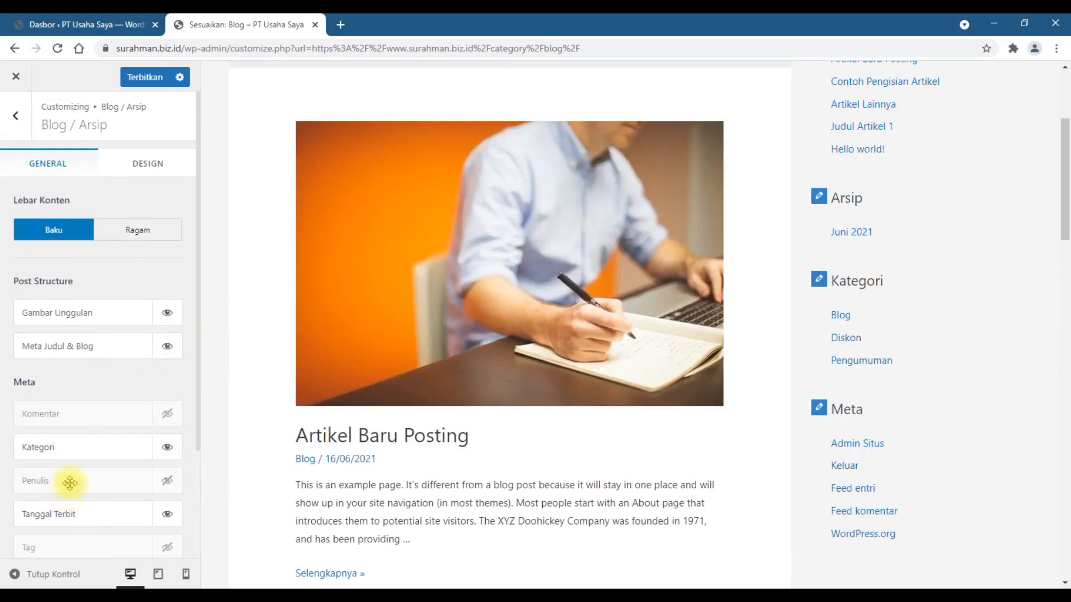
Step: Review the archive's General options and publish the Blog / Arsip customizer changes
{"action": "scroll", "coordinate": [79, 447], "scroll_direction": "down", "scroll_amount": 3}
{"action": "scroll", "coordinate": [114, 385], "scroll_direction": "up", "scroll_amount": 3}
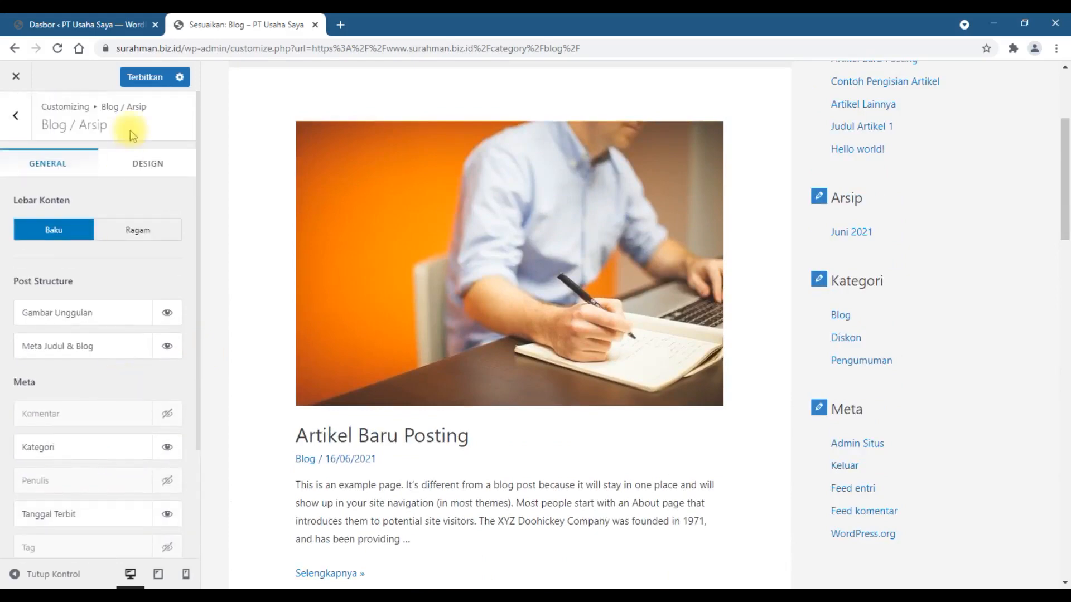
{"action": "left_click", "coordinate": [142, 79]}
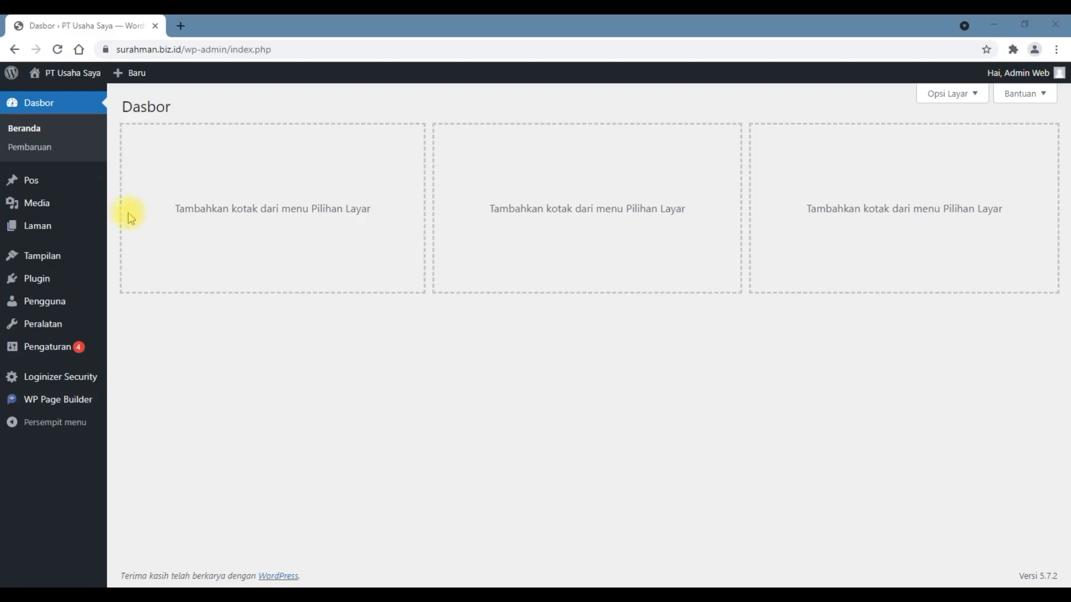
Step: Open the list of all posts from the dashboard and open the post Judul Artikel 1 for editing
{"action": "mouse_move", "coordinate": [46, 175]}
{"action": "left_click", "coordinate": [134, 189]}
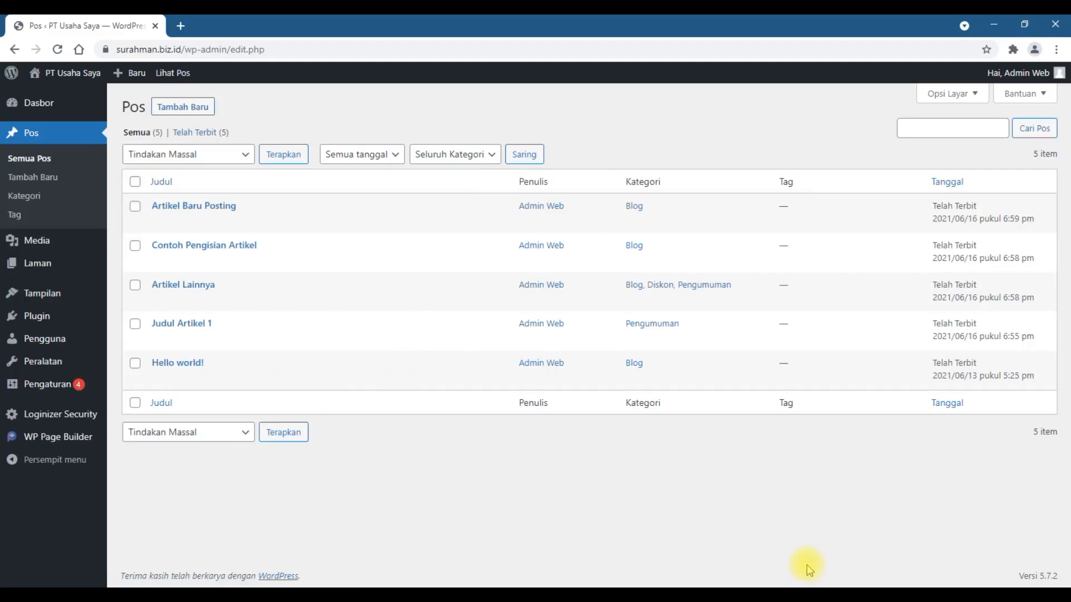
{"action": "left_click", "coordinate": [923, 126]}
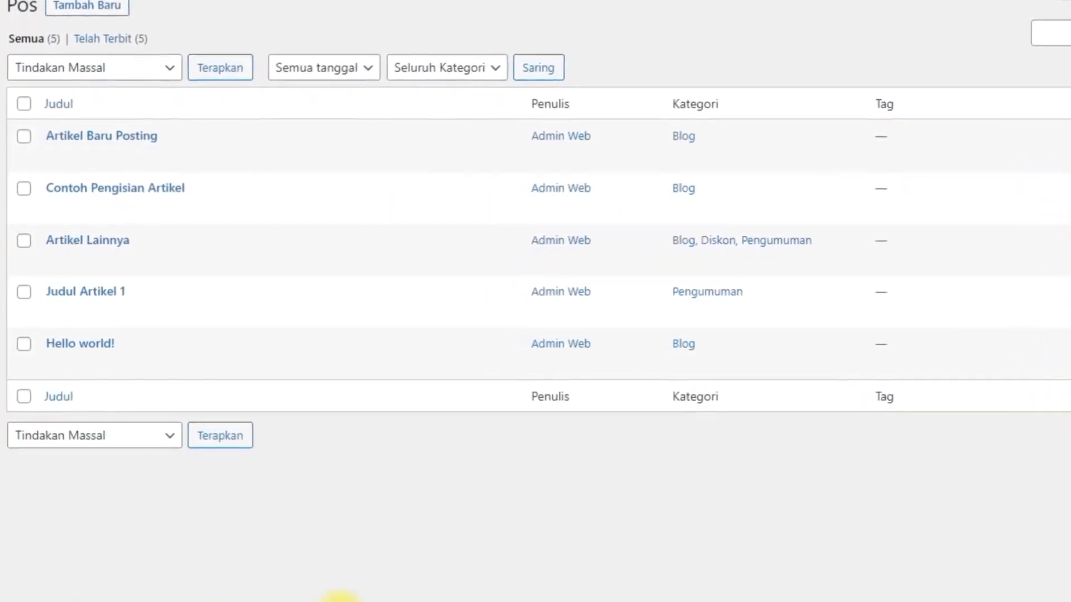
{"action": "mouse_move", "coordinate": [53, 328]}
{"action": "mouse_move", "coordinate": [60, 296]}
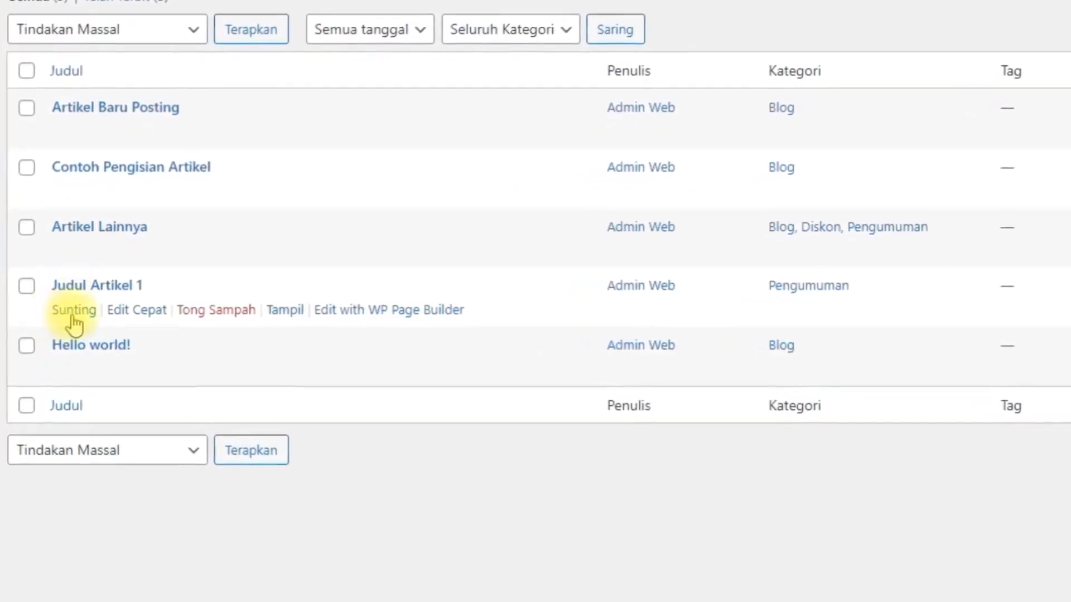
{"action": "left_click", "coordinate": [74, 312]}
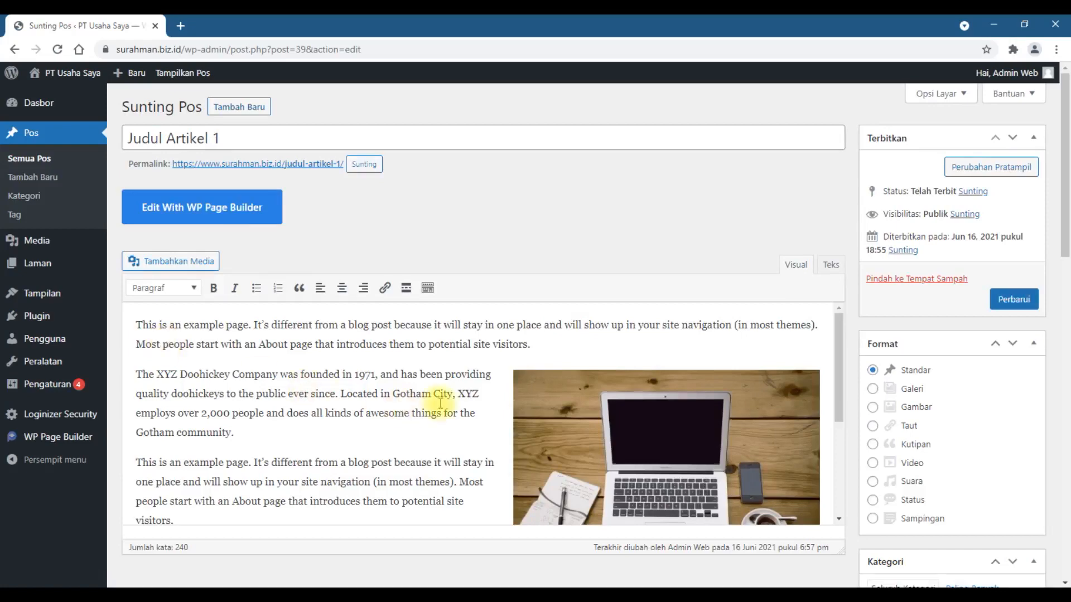
Step: Look over the post's edit page and change its title to Judul Artikel Bagus Terbaru
{"action": "scroll", "coordinate": [440, 403], "scroll_direction": "down", "scroll_amount": 8}
{"action": "scroll", "coordinate": [440, 402], "scroll_direction": "down", "scroll_amount": 8}
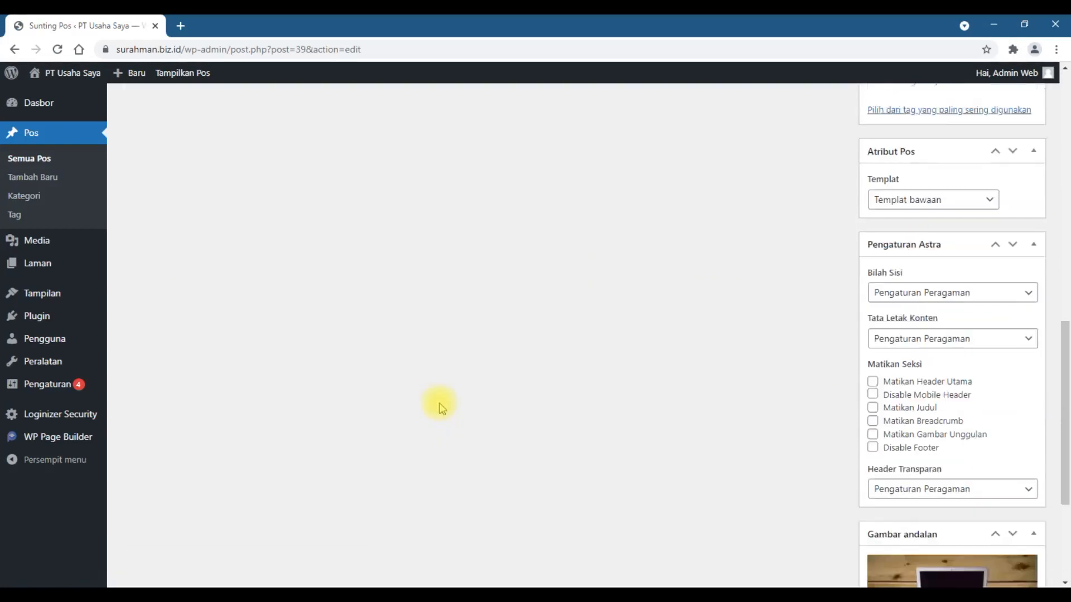
{"action": "scroll", "coordinate": [439, 403], "scroll_direction": "up", "scroll_amount": 8}
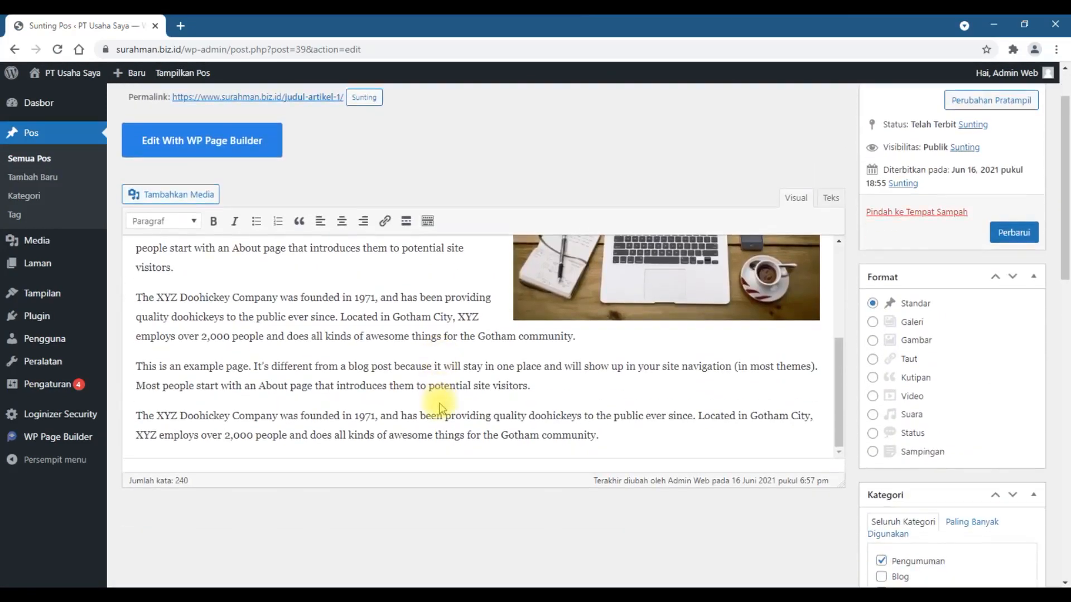
{"action": "scroll", "coordinate": [440, 402], "scroll_direction": "up", "scroll_amount": 5}
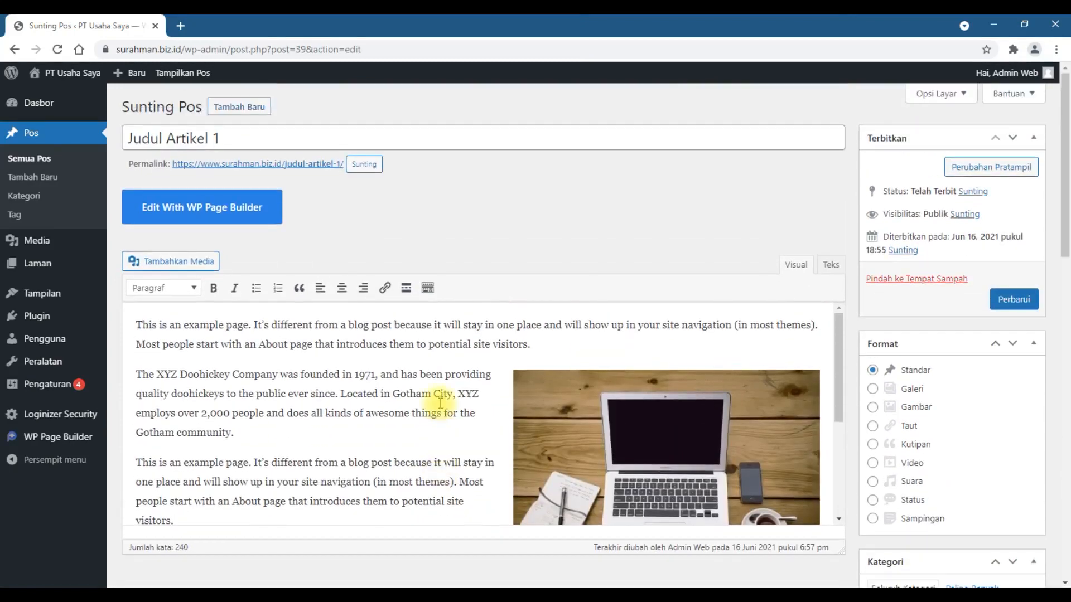
{"action": "left_click", "coordinate": [242, 137]}
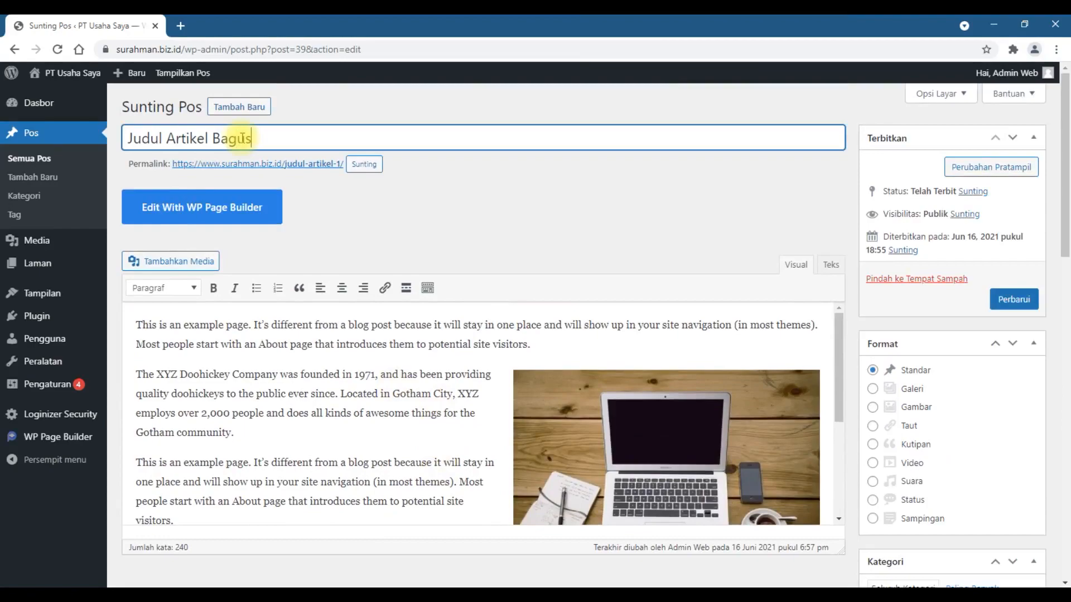
{"action": "type", "text": "Bagus Te"}
{"action": "type", "text": "rbaru"}
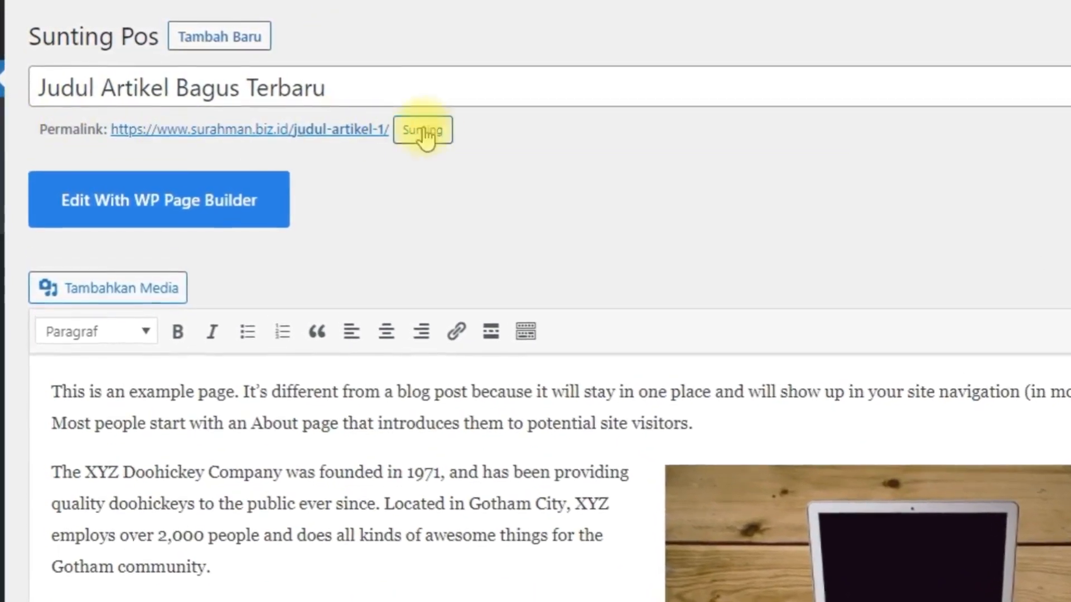
Step: Change the post's permalink slug to judul-artikel-bagus-baru and accept it
{"action": "left_click", "coordinate": [440, 133]}
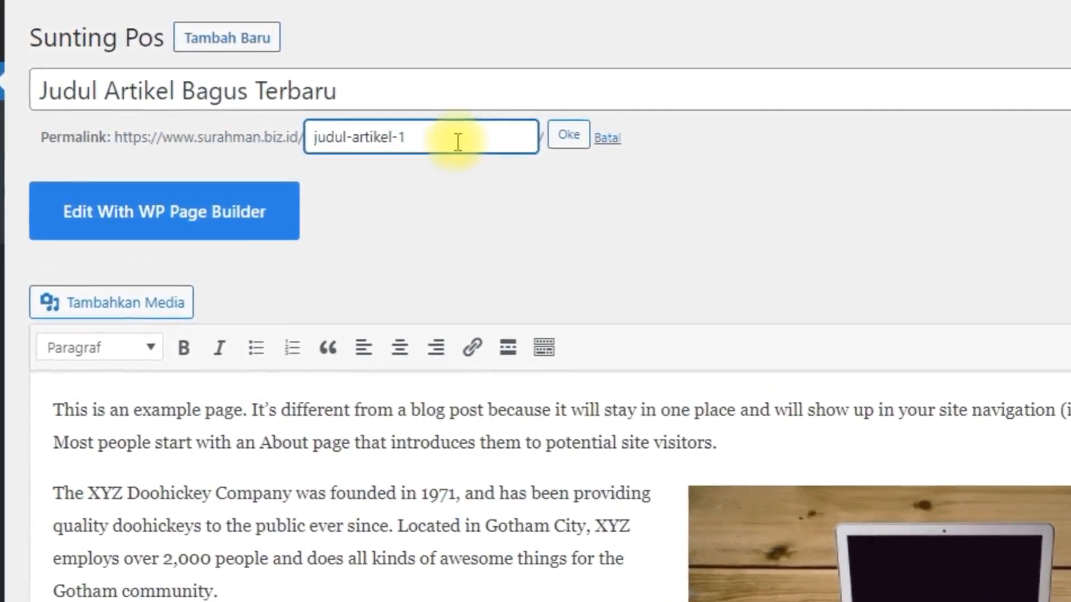
{"action": "key", "text": "BackSpace"}
{"action": "type", "text": "baru"}
{"action": "key", "text": "BackSpace"}
{"action": "key", "text": "BackSpace"}
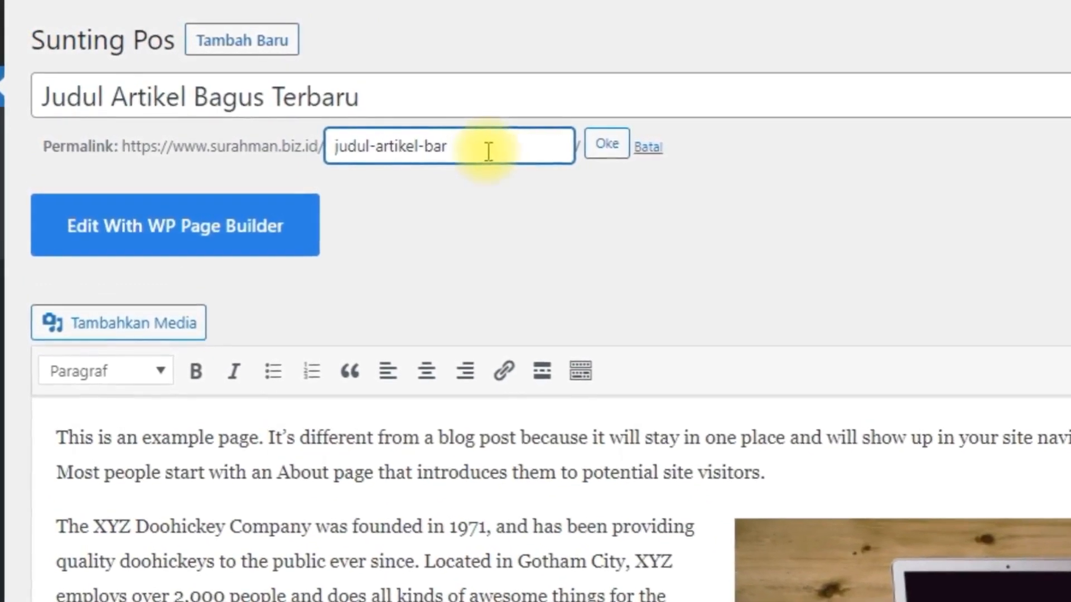
{"action": "type", "text": "gus-"}
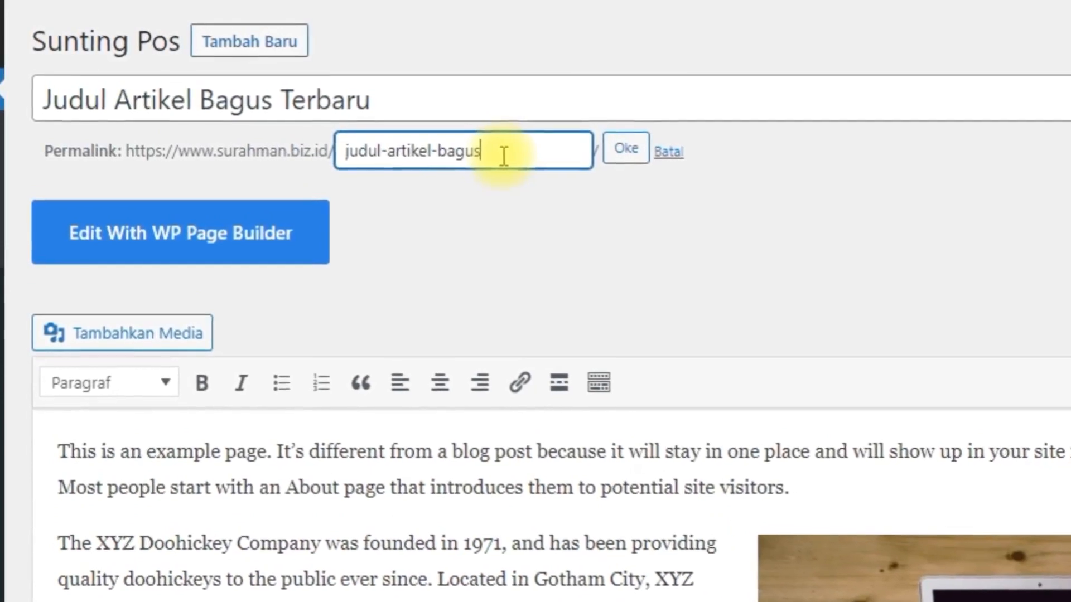
{"action": "type", "text": "baru"}
{"action": "left_click", "coordinate": [538, 246]}
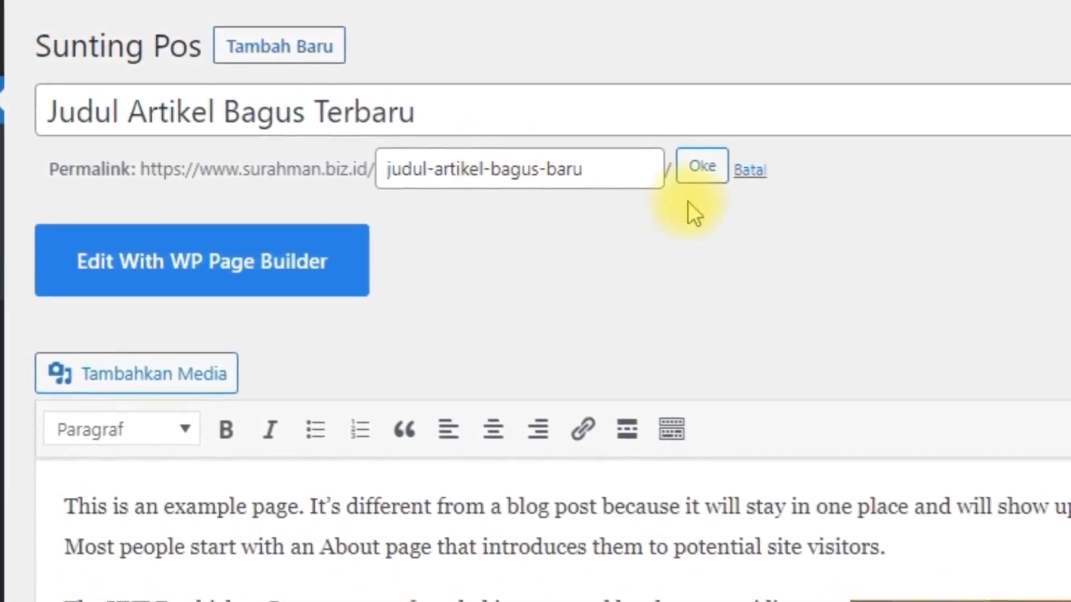
{"action": "left_click", "coordinate": [706, 171]}
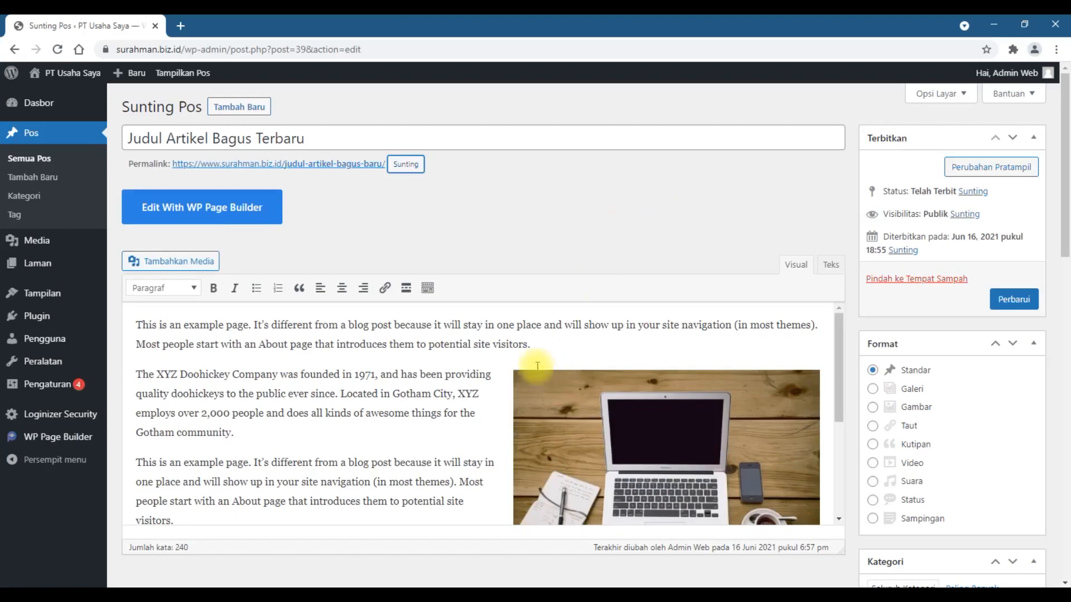
Step: Insert [Contoh] in bold at the start of the article's second paragraph
{"action": "scroll", "coordinate": [435, 368], "scroll_direction": "down", "scroll_amount": 3}
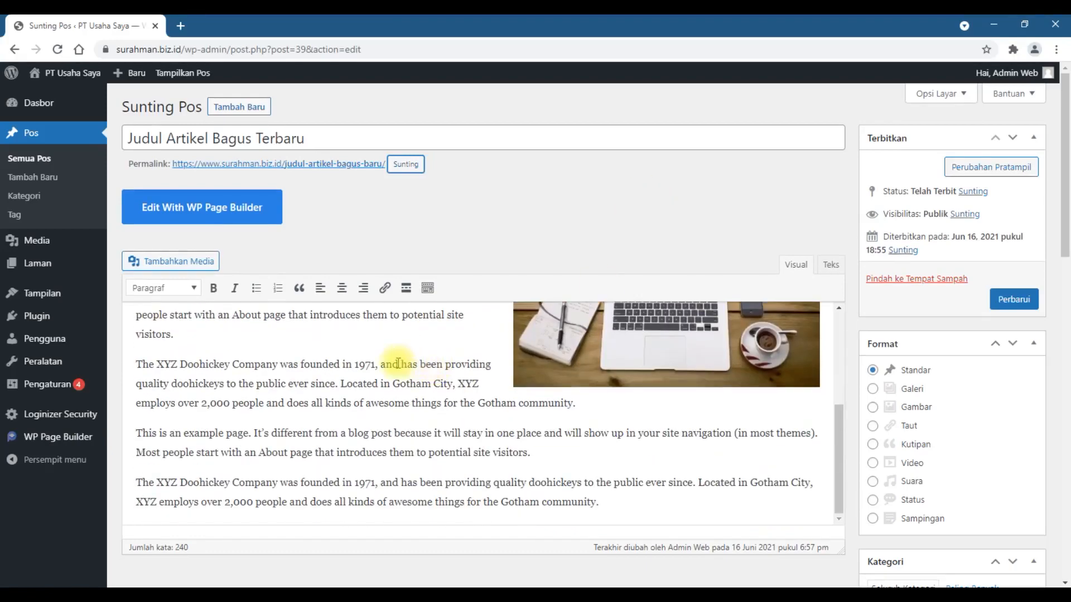
{"action": "scroll", "coordinate": [398, 363], "scroll_direction": "down", "scroll_amount": 3}
{"action": "scroll", "coordinate": [398, 367], "scroll_direction": "up", "scroll_amount": 3}
{"action": "scroll", "coordinate": [358, 402], "scroll_direction": "up", "scroll_amount": 4}
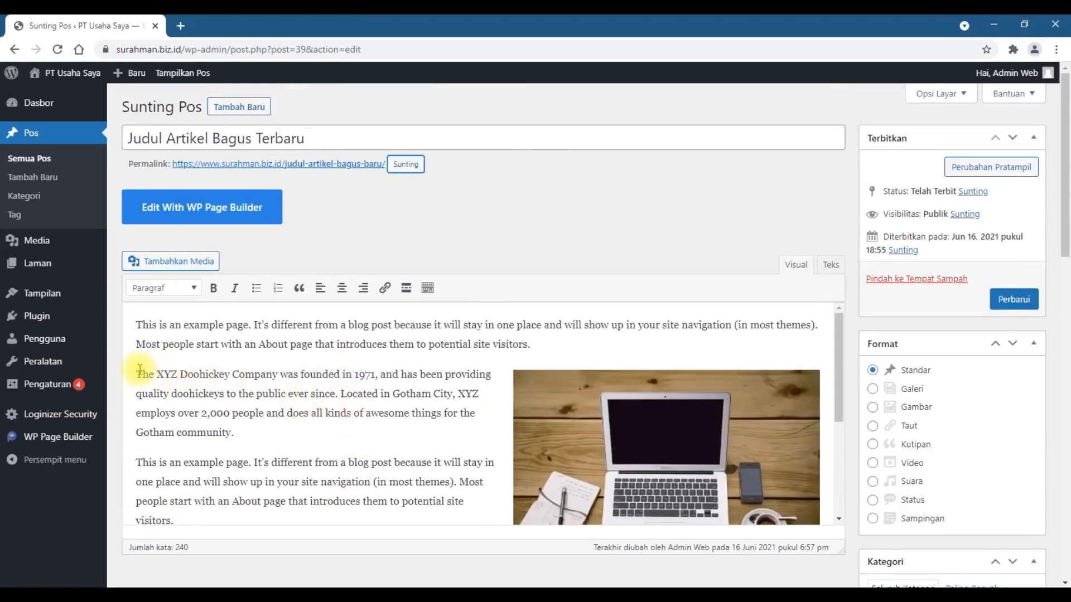
{"action": "left_click", "coordinate": [133, 373]}
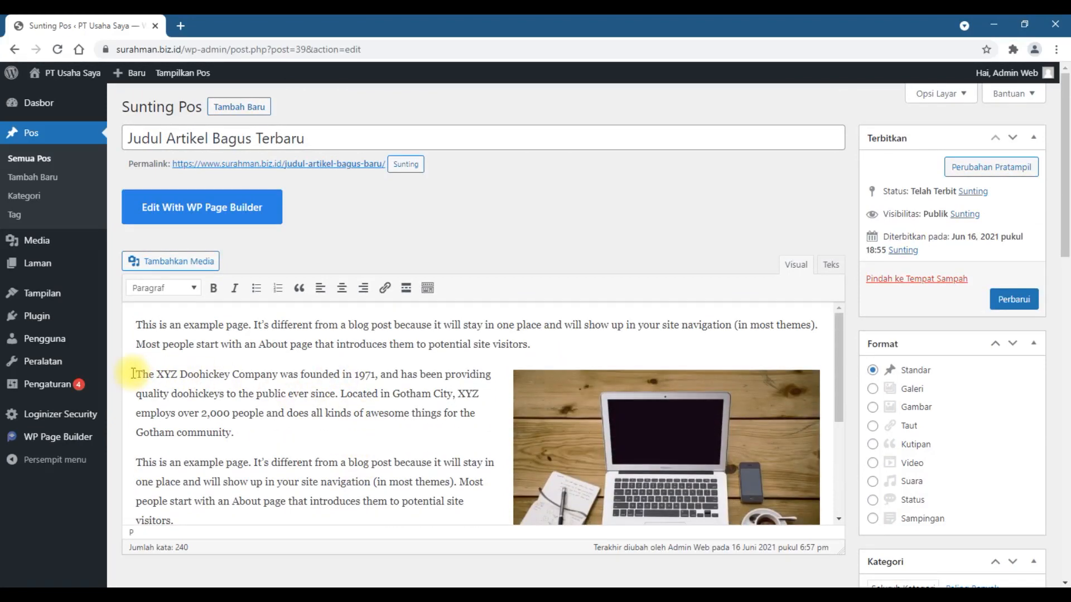
{"action": "type", "text": "[Contoh"}
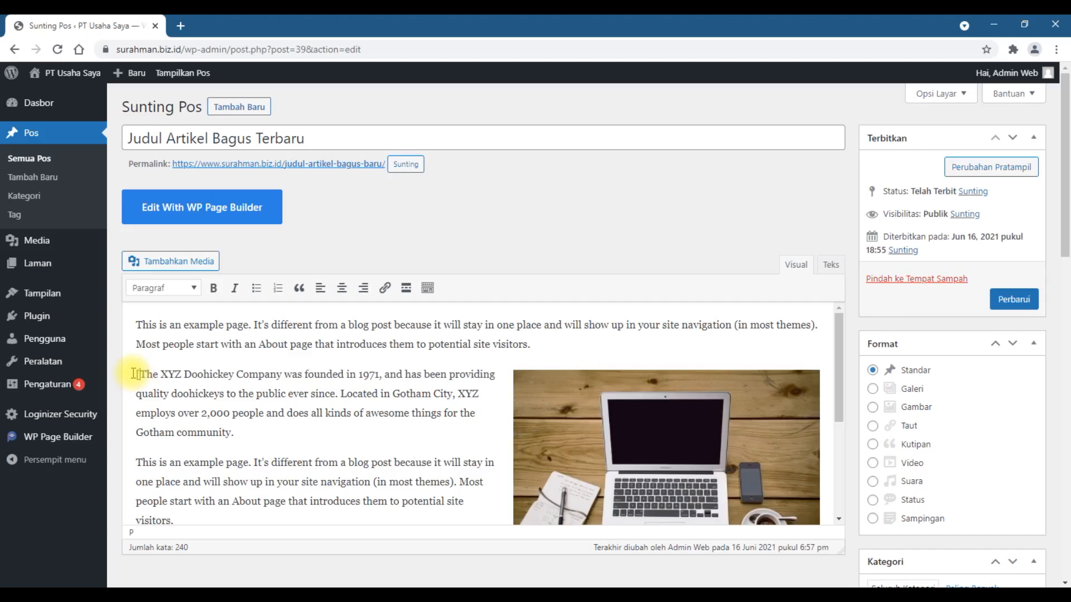
{"action": "type", "text": "]"}
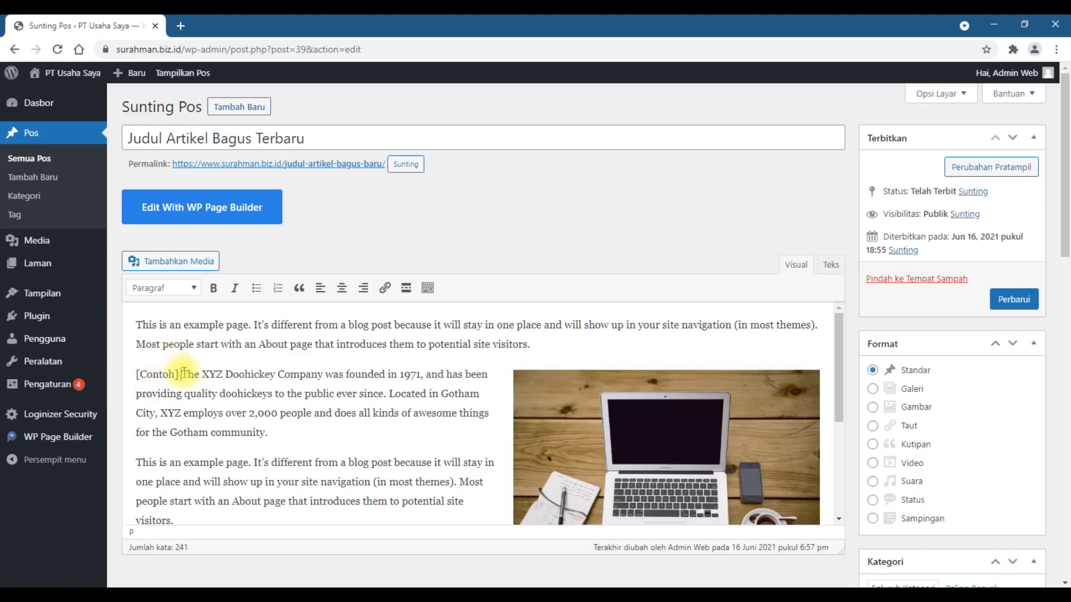
{"action": "left_click_drag", "start_coordinate": [183, 373], "coordinate": [133, 373]}
{"action": "left_click", "coordinate": [212, 288]}
{"action": "left_click", "coordinate": [310, 376]}
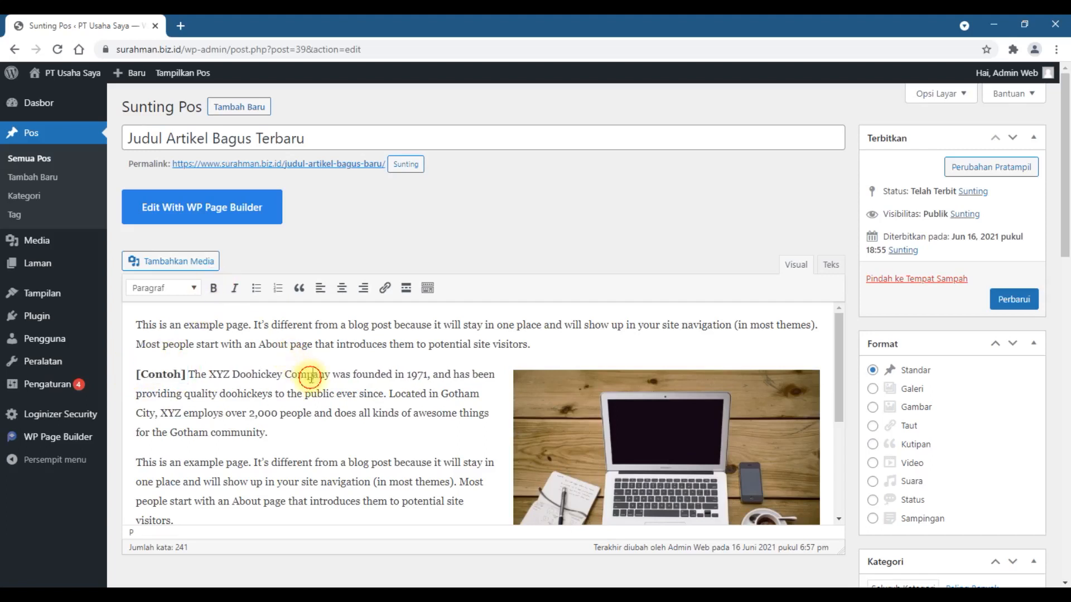
Step: Remove the laptop image from the article body and upload writing-828911_1280 from the Gambar folder as new media
{"action": "left_click", "coordinate": [604, 392]}
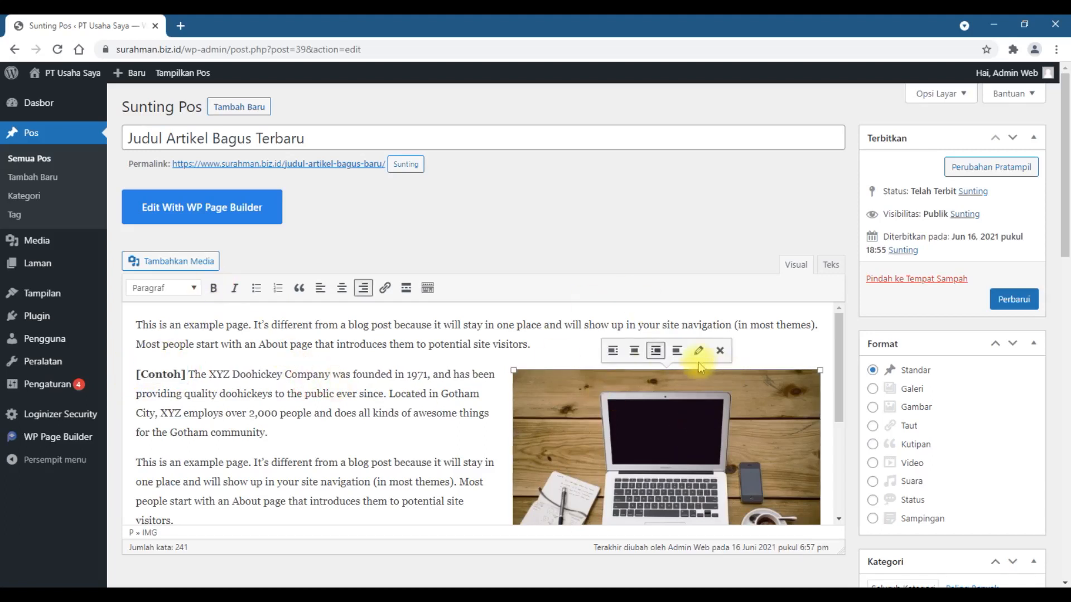
{"action": "left_click", "coordinate": [720, 351]}
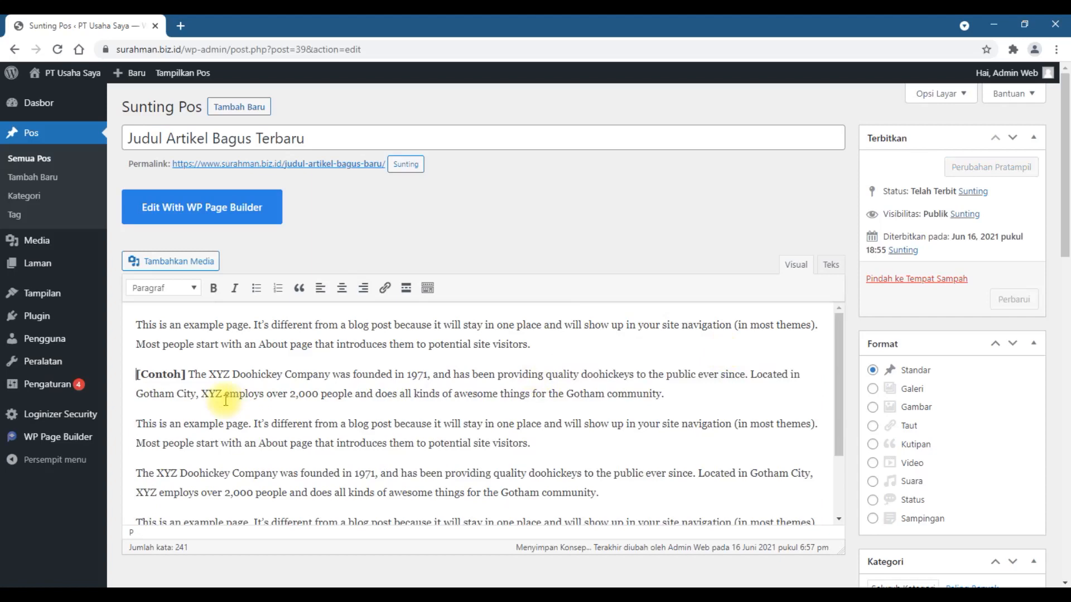
{"action": "left_click", "coordinate": [149, 261]}
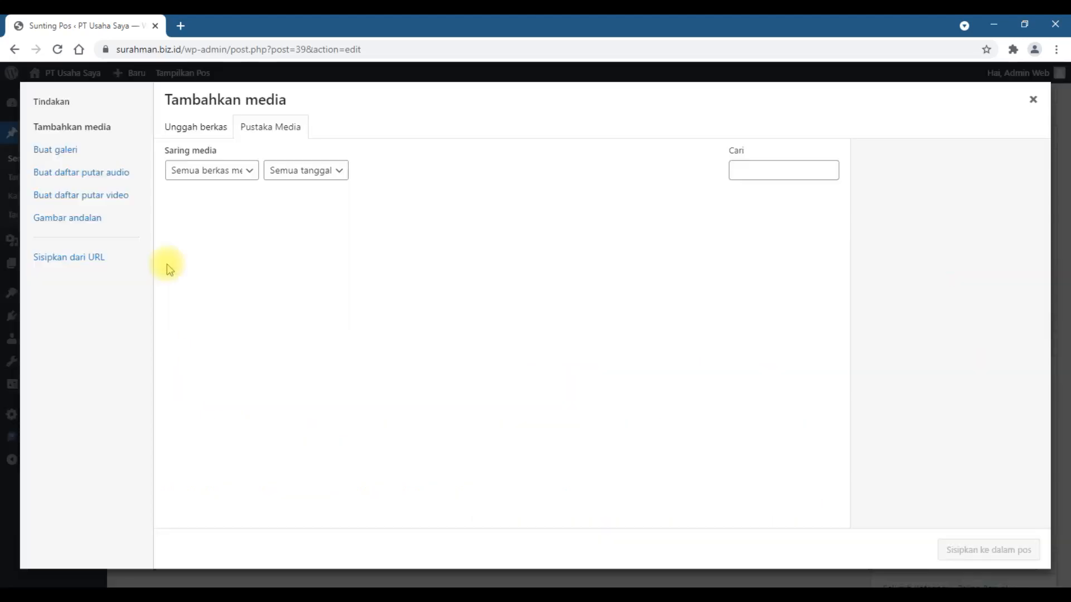
{"action": "left_click", "coordinate": [213, 129]}
{"action": "left_click", "coordinate": [605, 328]}
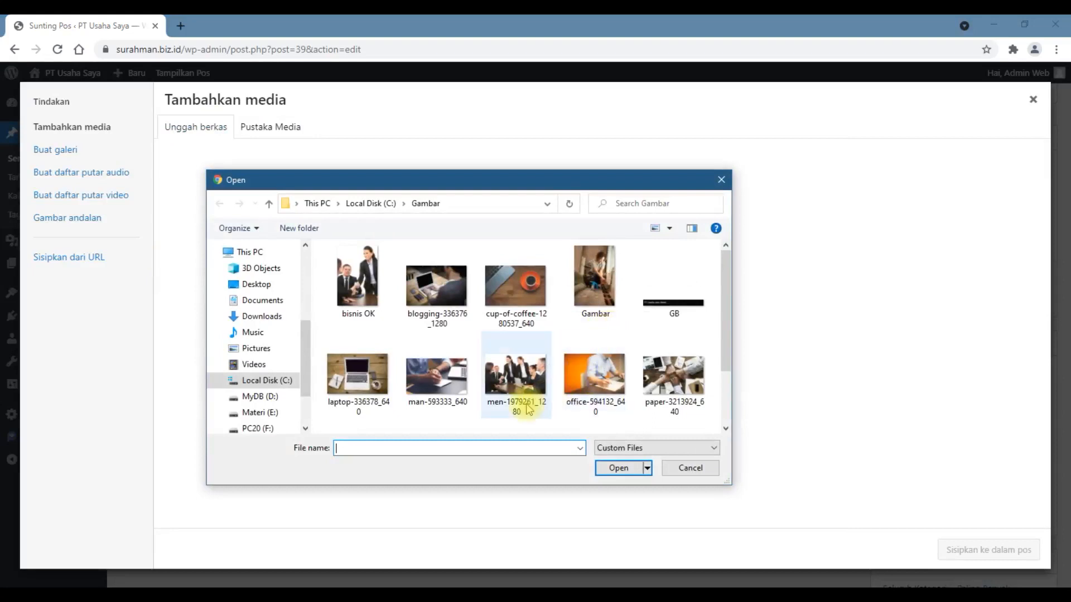
{"action": "scroll", "coordinate": [534, 392], "scroll_direction": "down", "scroll_amount": 1}
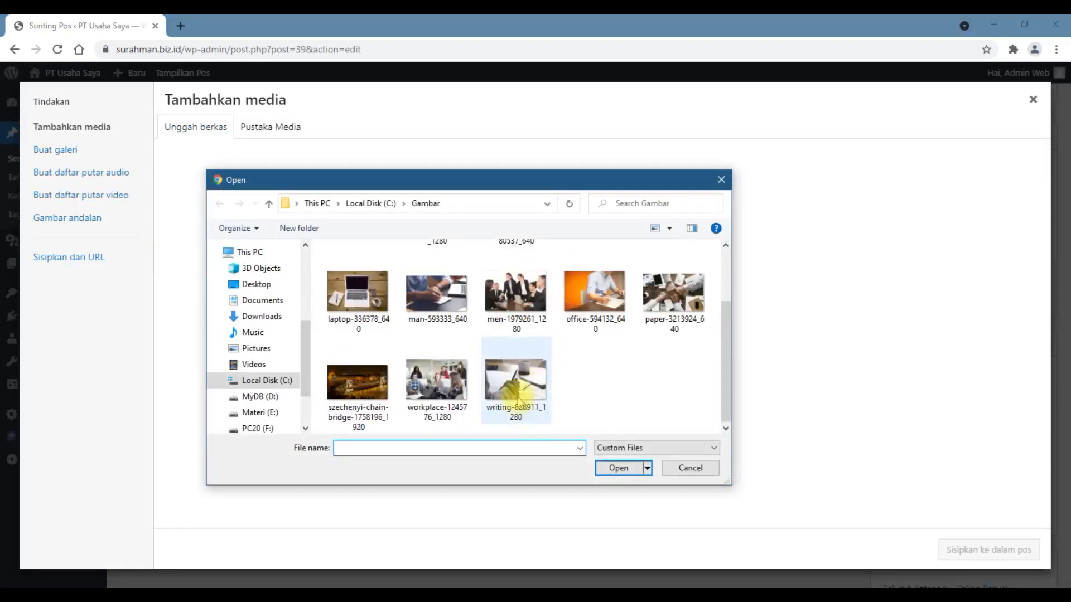
{"action": "left_click", "coordinate": [518, 400]}
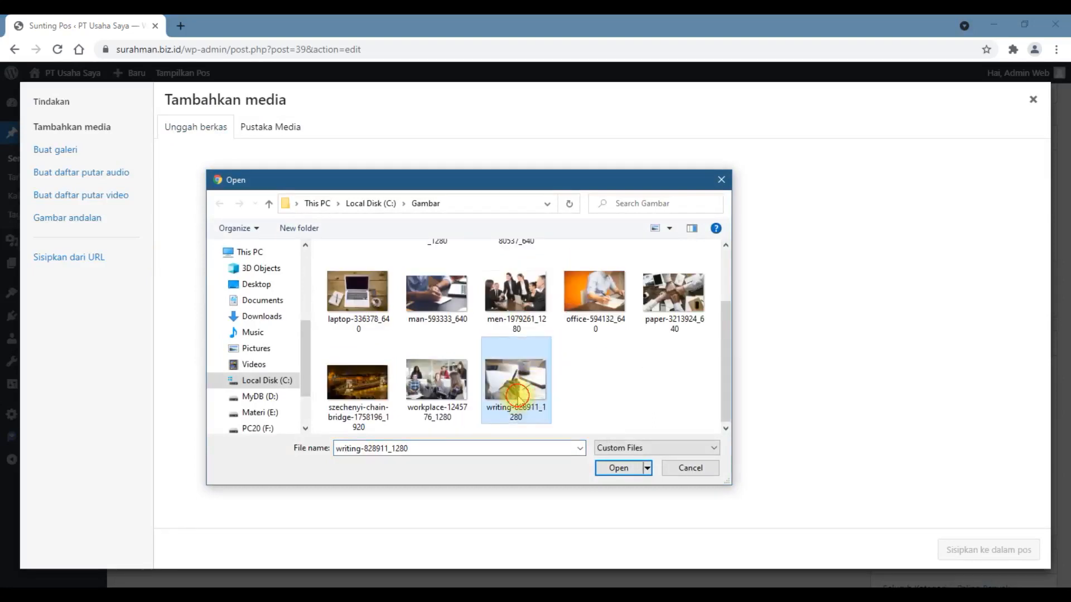
{"action": "double_click", "coordinate": [517, 398]}
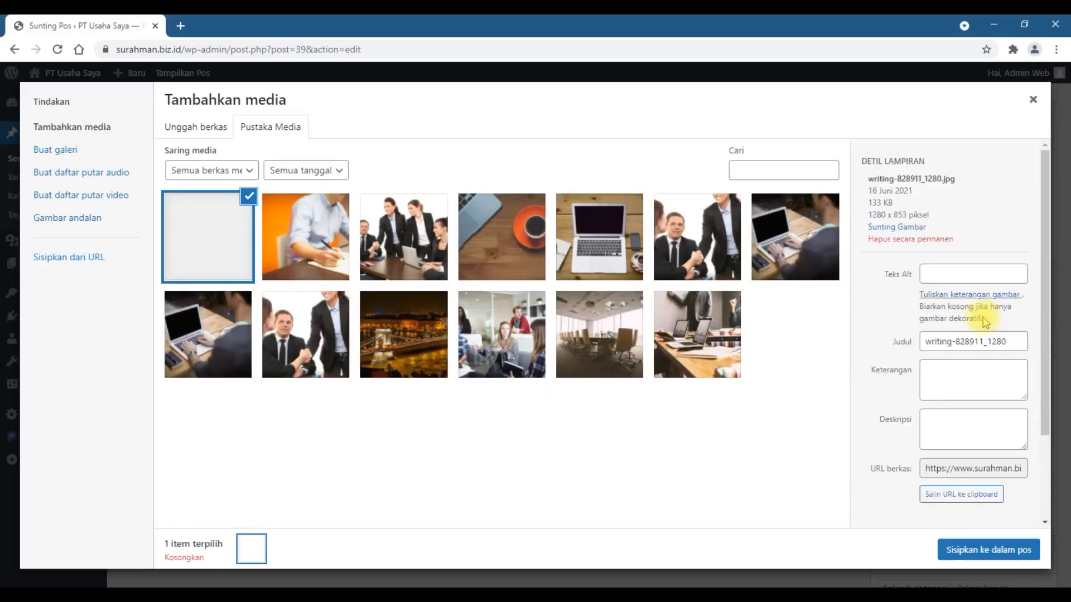
Step: Set the uploaded image's size to Sedang (300 × 200) and insert it into the post
{"action": "scroll", "coordinate": [985, 368], "scroll_direction": "down", "scroll_amount": 3}
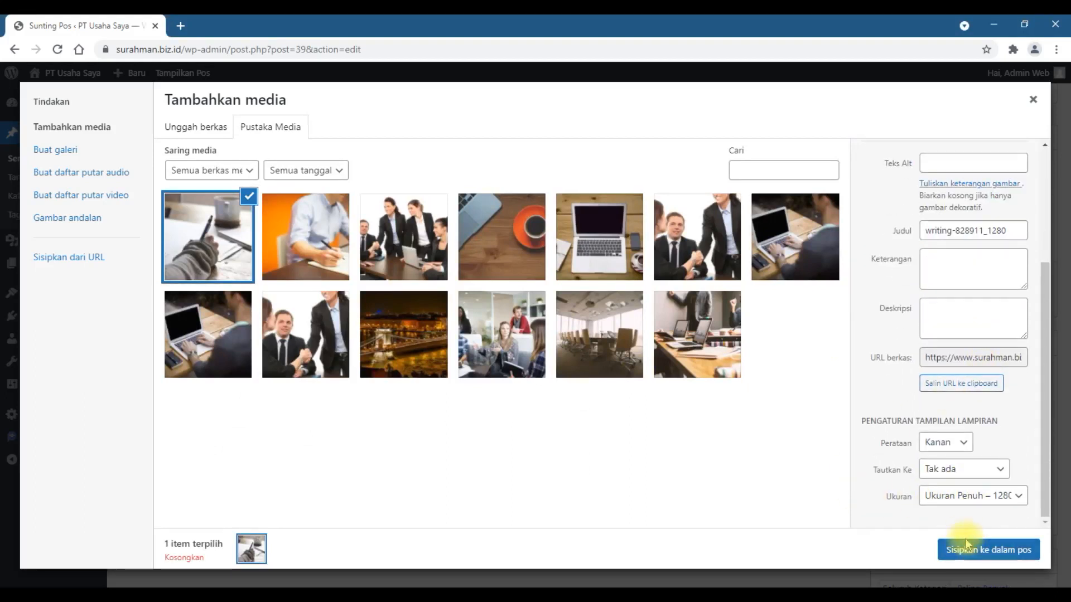
{"action": "left_click", "coordinate": [966, 496]}
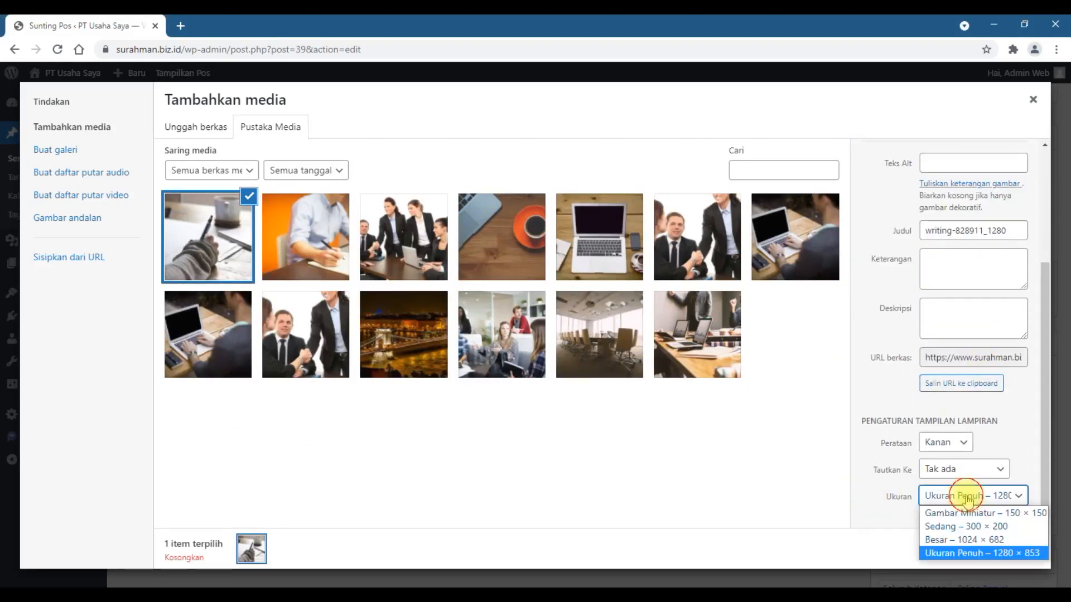
{"action": "left_click", "coordinate": [967, 526]}
{"action": "left_click", "coordinate": [971, 551]}
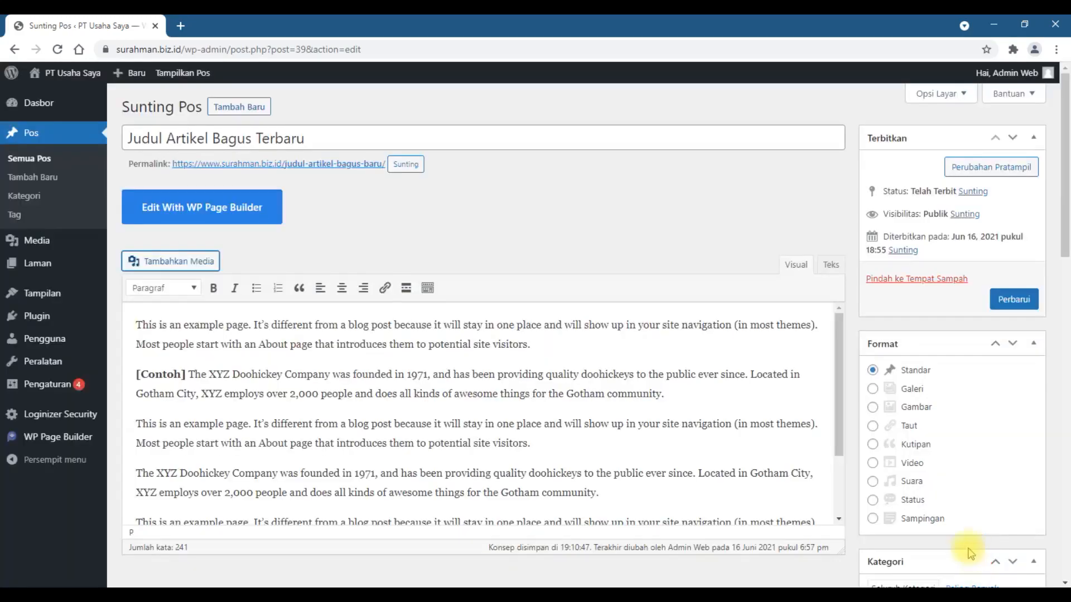
Step: Enlarge the inserted writing image to a little under half the width of the article text
{"action": "left_click", "coordinate": [686, 410]}
{"action": "scroll", "coordinate": [636, 394], "scroll_direction": "down", "scroll_amount": 2}
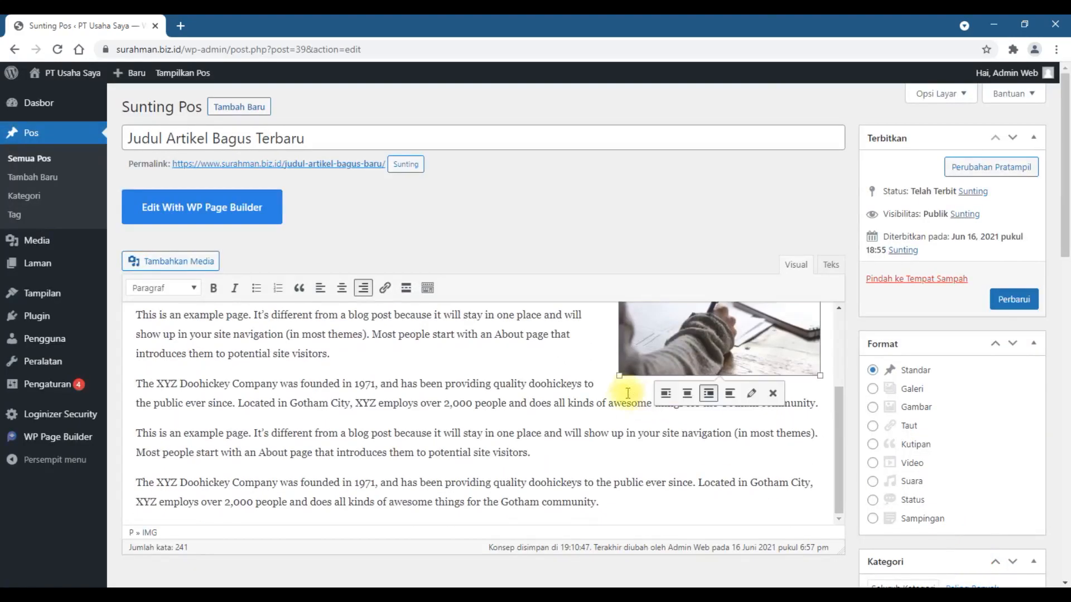
{"action": "left_click_drag", "start_coordinate": [620, 375], "coordinate": [569, 446]}
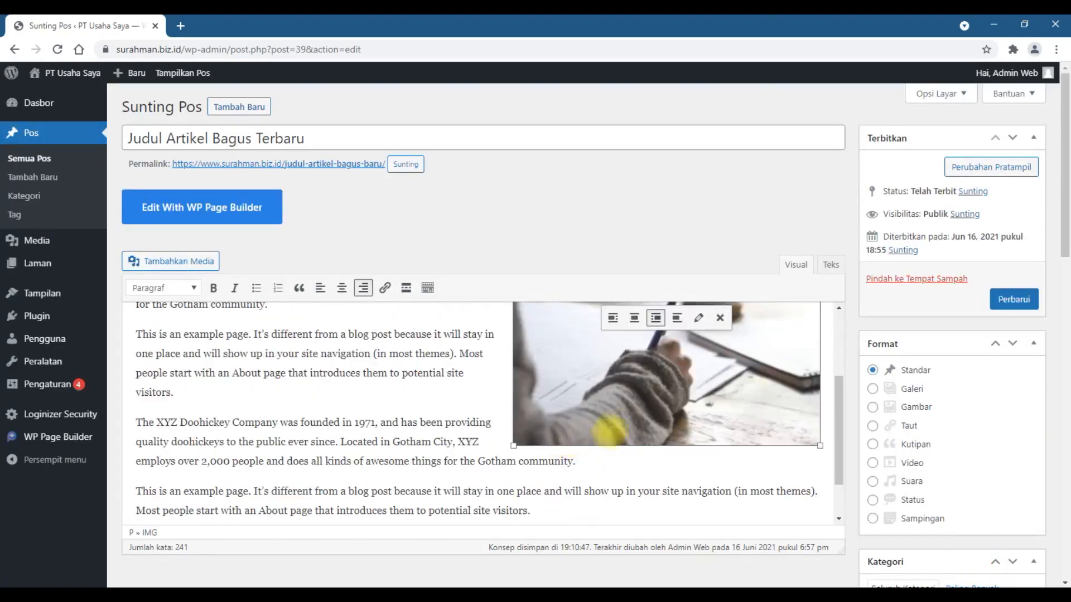
Step: Check the article's category and featured image settings, then update the published post with the edits
{"action": "scroll", "coordinate": [884, 407], "scroll_direction": "down", "scroll_amount": 7}
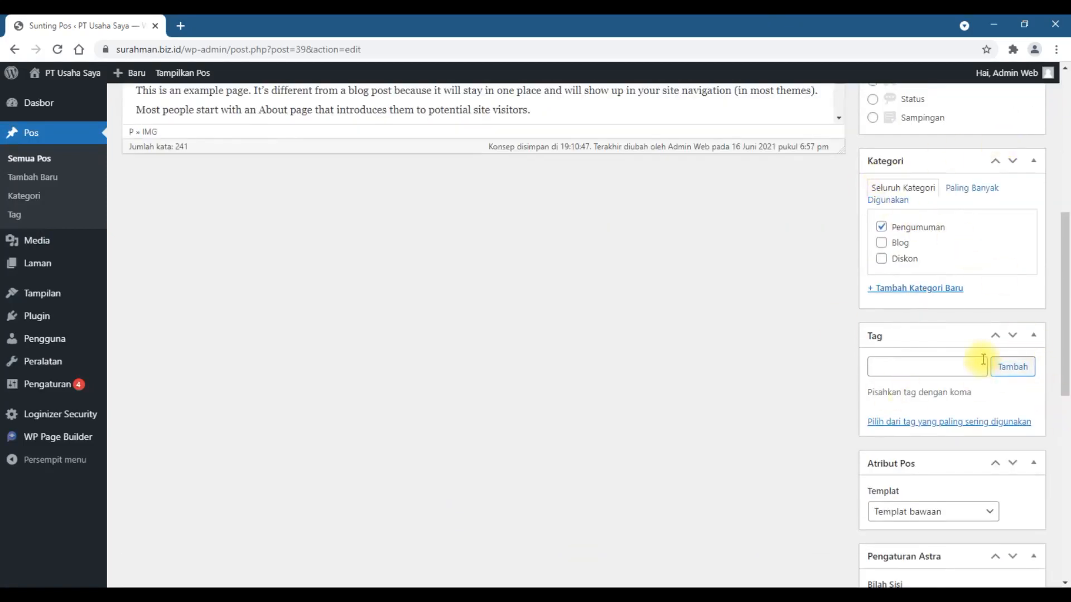
{"action": "scroll", "coordinate": [981, 357], "scroll_direction": "down", "scroll_amount": 9}
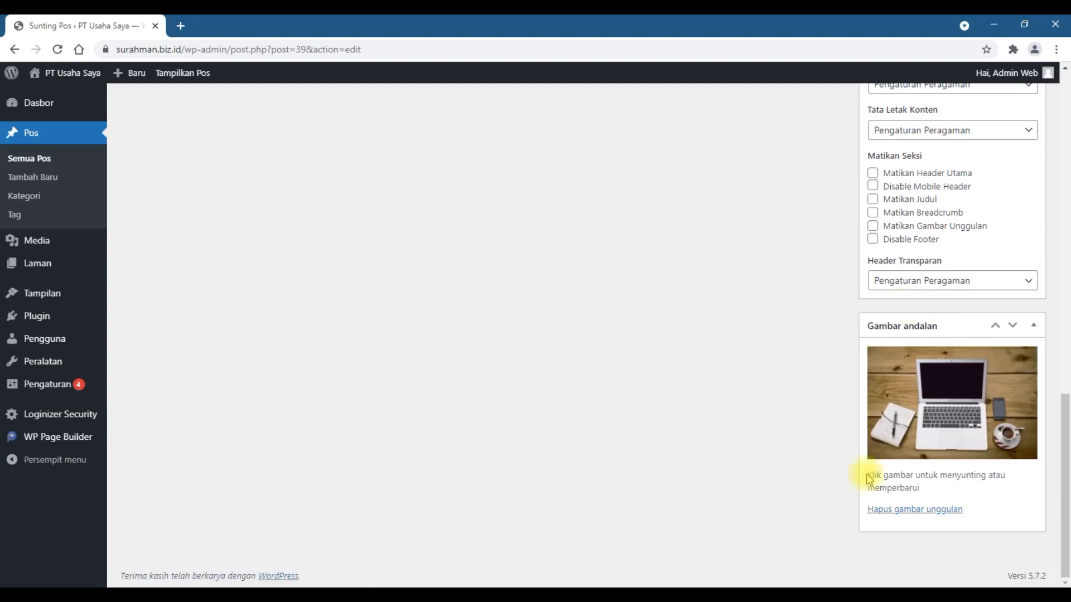
{"action": "scroll", "coordinate": [763, 491], "scroll_direction": "up", "scroll_amount": 7}
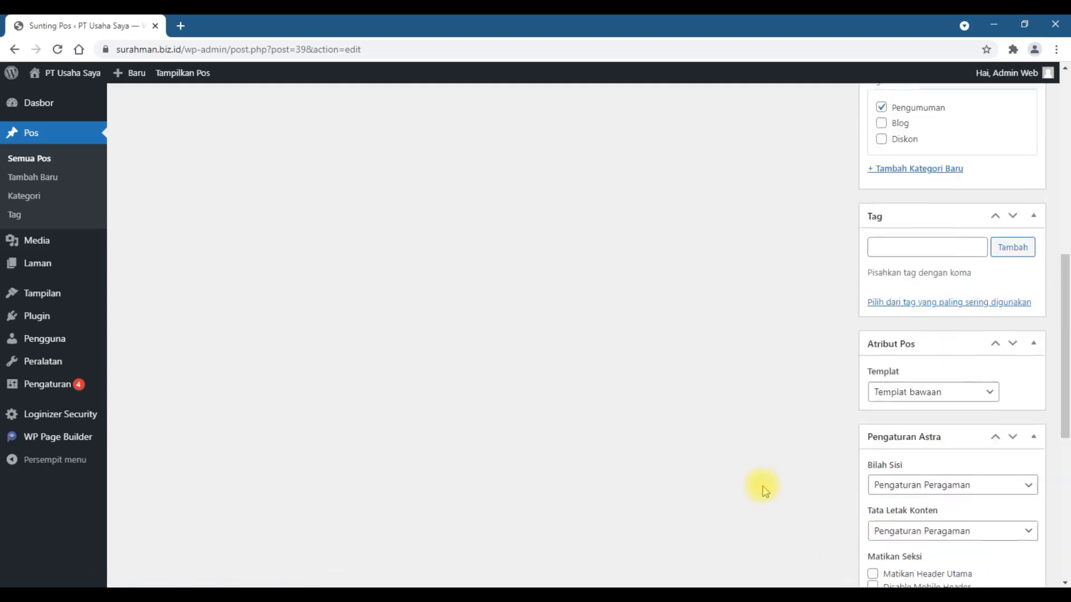
{"action": "scroll", "coordinate": [763, 490], "scroll_direction": "up", "scroll_amount": 8}
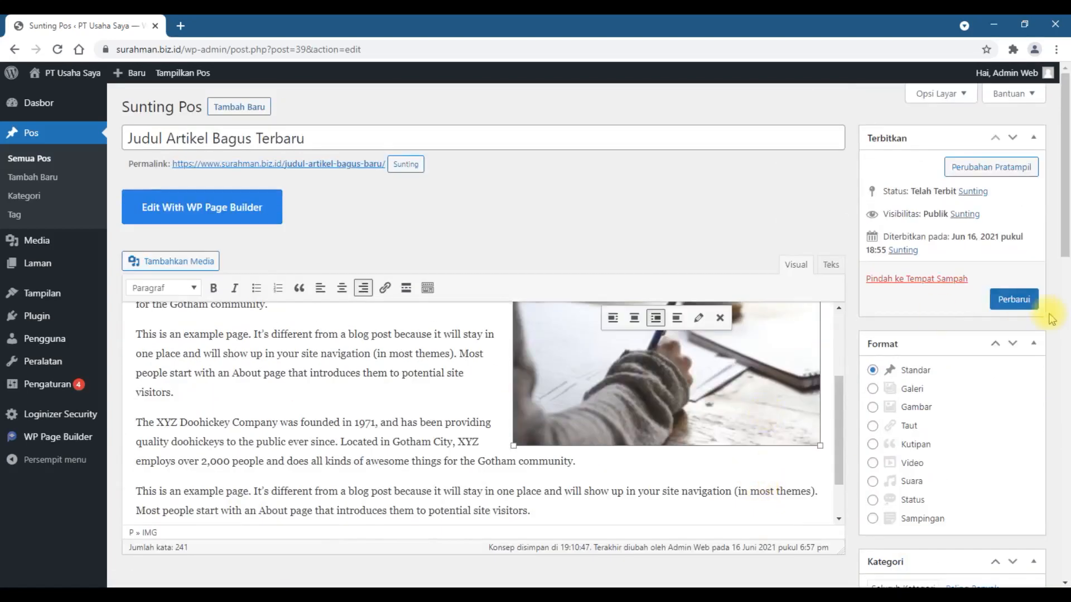
{"action": "left_click", "coordinate": [1015, 301]}
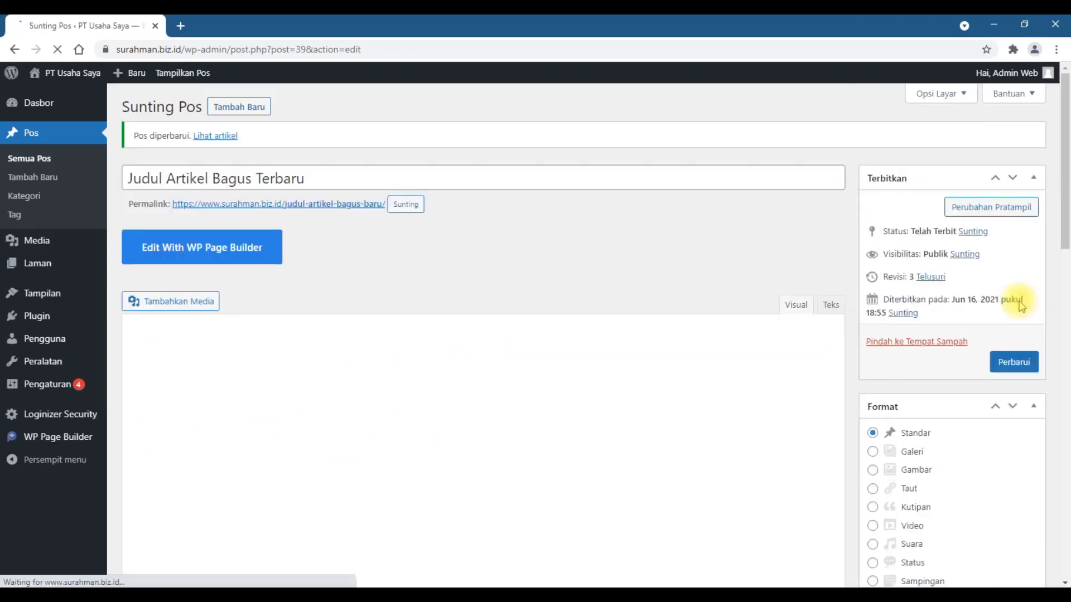
Step: View the updated article on the live site in a separate tab, check its title, bold [Contoh] text and image, and close it
{"action": "right_click", "coordinate": [214, 136]}
{"action": "left_click", "coordinate": [229, 149]}
{"action": "left_click", "coordinate": [249, 22]}
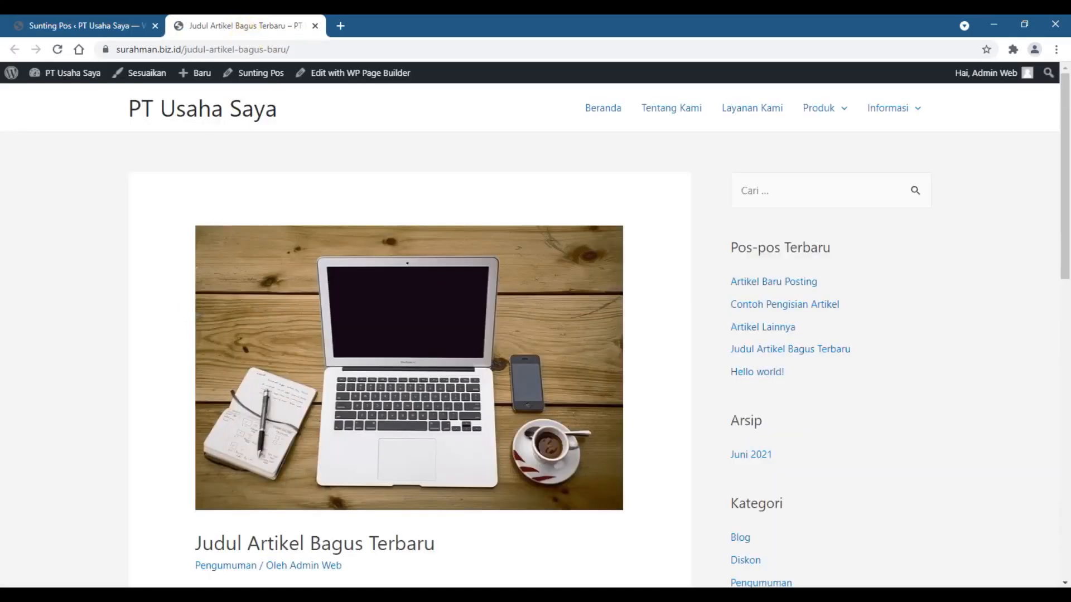
{"action": "scroll", "coordinate": [965, 291], "scroll_direction": "down", "scroll_amount": 10}
{"action": "scroll", "coordinate": [967, 296], "scroll_direction": "down", "scroll_amount": 3}
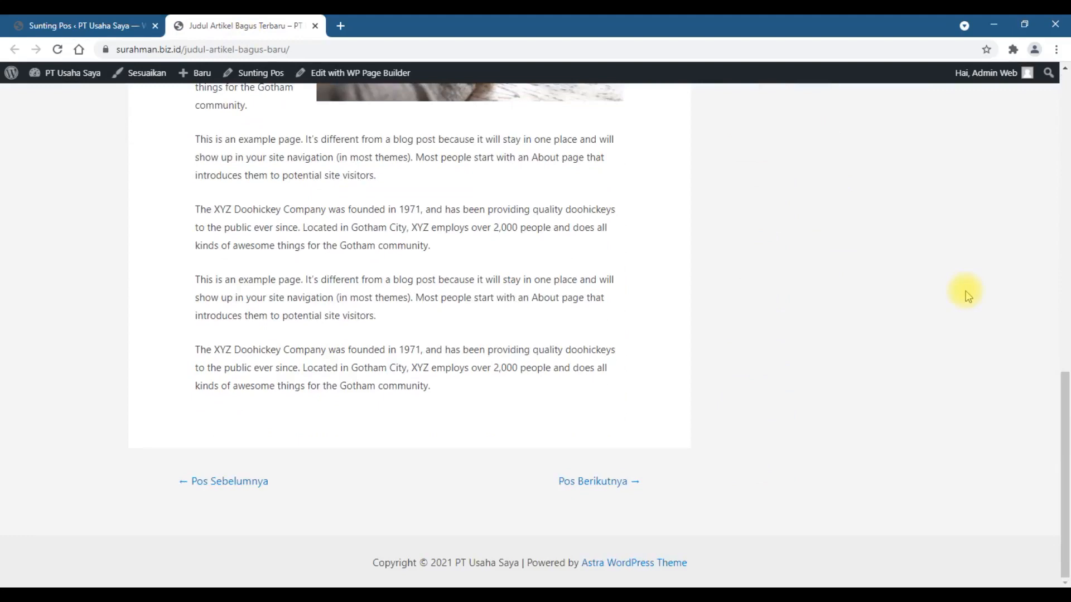
{"action": "scroll", "coordinate": [968, 296], "scroll_direction": "up", "scroll_amount": 12}
{"action": "scroll", "coordinate": [968, 294], "scroll_direction": "down", "scroll_amount": 7}
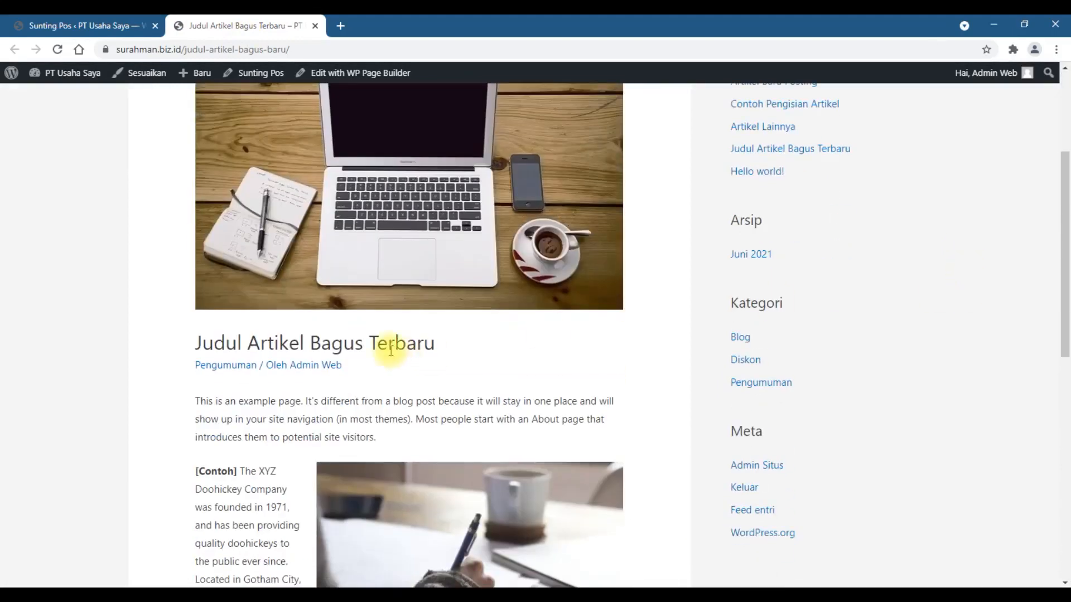
{"action": "left_click_drag", "start_coordinate": [240, 270], "coordinate": [199, 268]}
{"action": "left_click", "coordinate": [215, 307]}
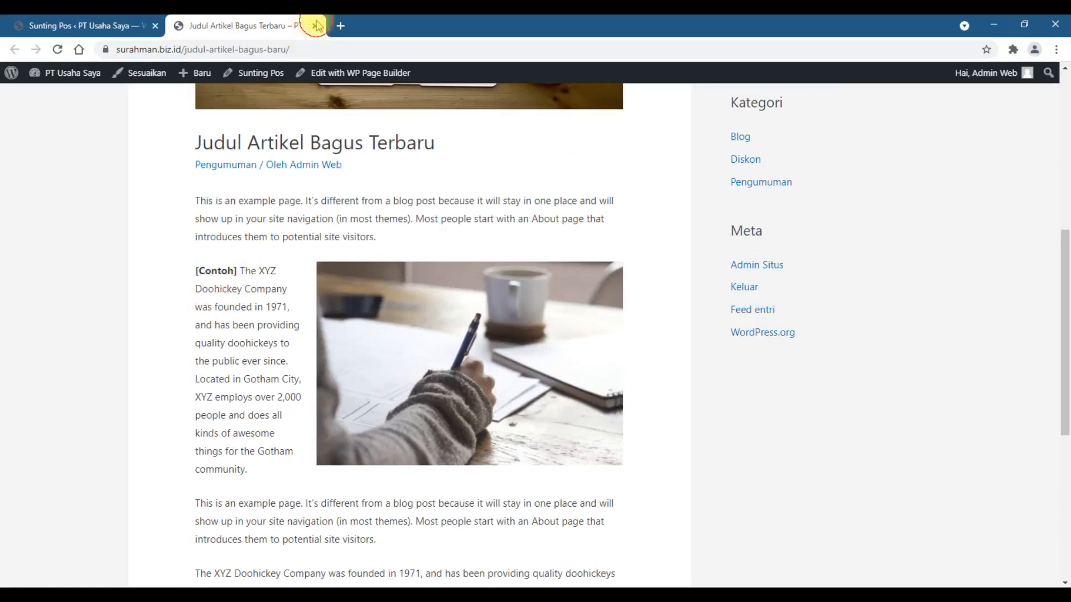
{"action": "left_click", "coordinate": [315, 26]}
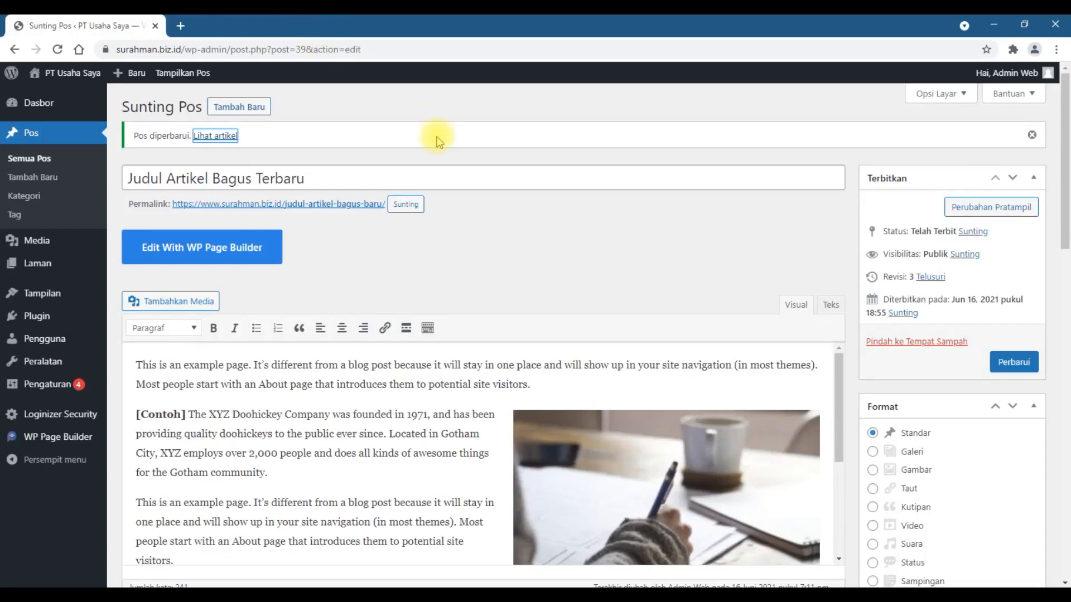
Step: Move the Hello world! post from the list of all posts to the trash
{"action": "left_click", "coordinate": [23, 162]}
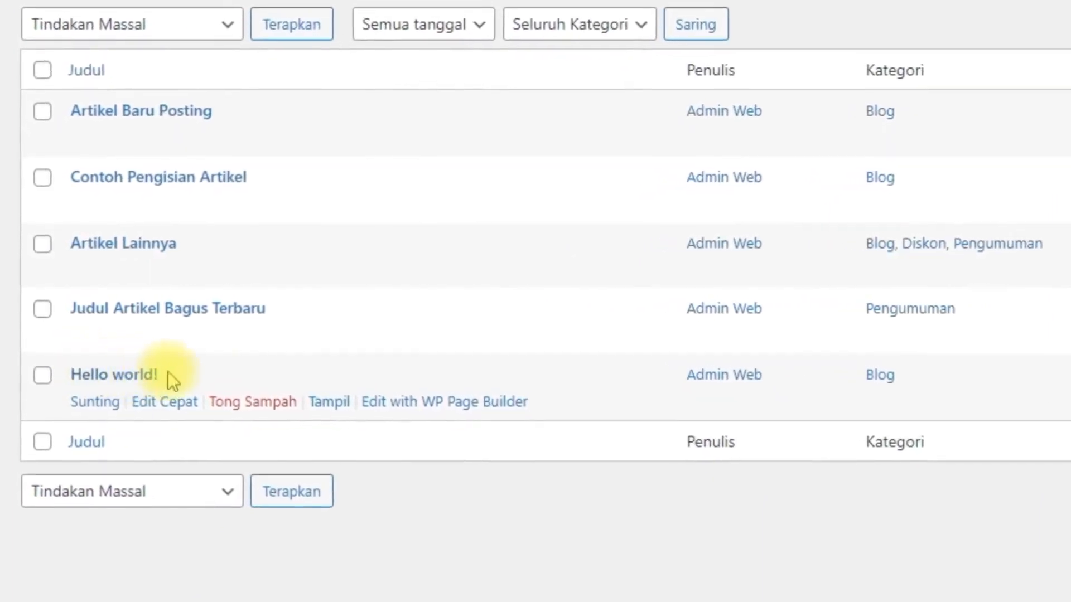
{"action": "left_click", "coordinate": [277, 414]}
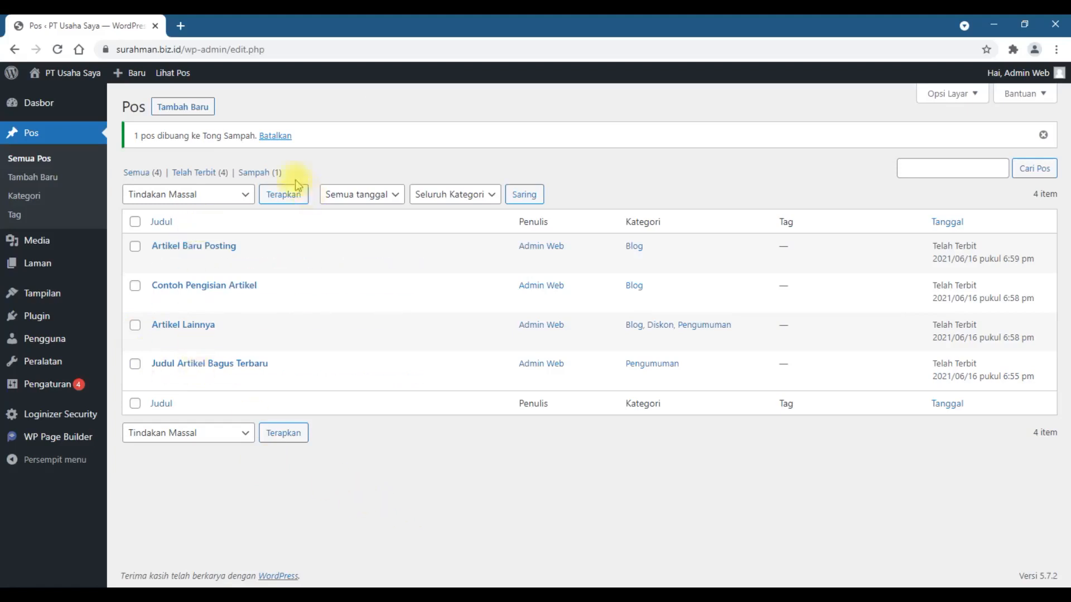
Step: Restore the Hello world! post from the trash and return to the list of all posts
{"action": "left_click", "coordinate": [254, 173]}
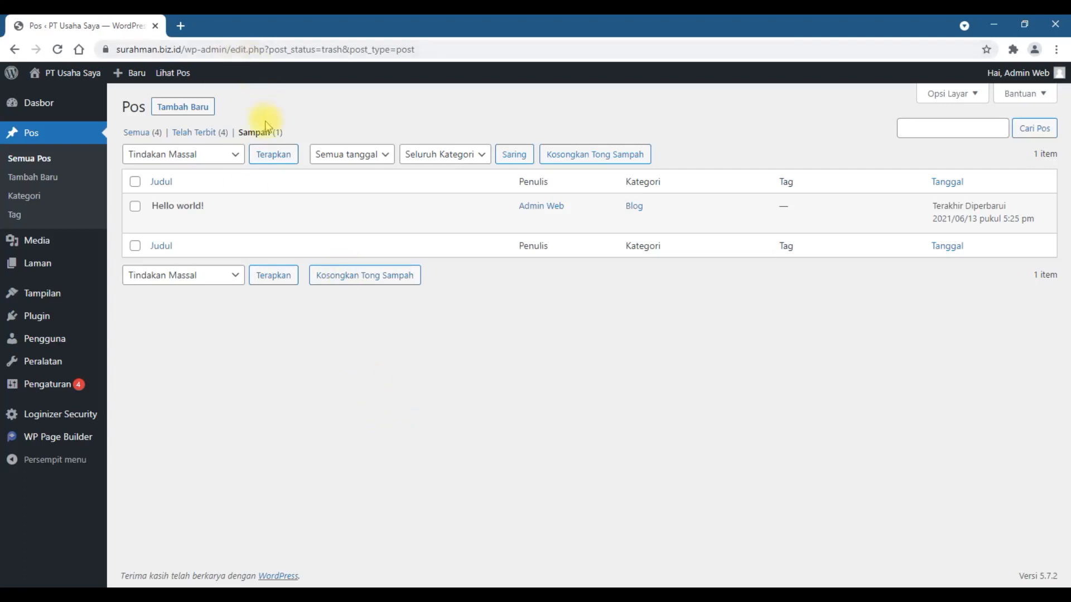
{"action": "mouse_move", "coordinate": [146, 210]}
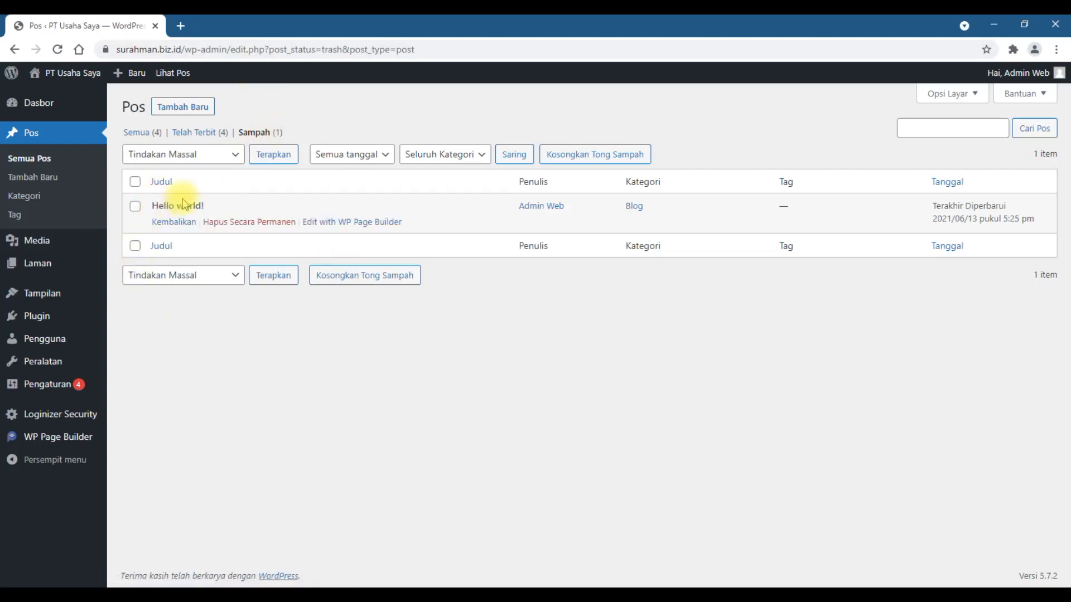
{"action": "left_click", "coordinate": [162, 223]}
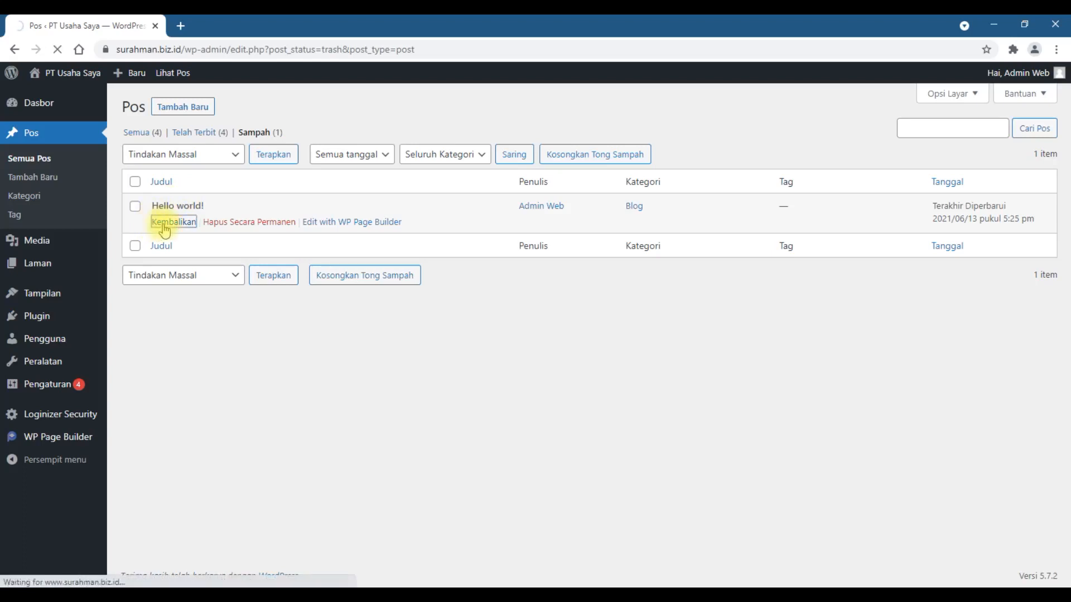
{"action": "left_click", "coordinate": [141, 173]}
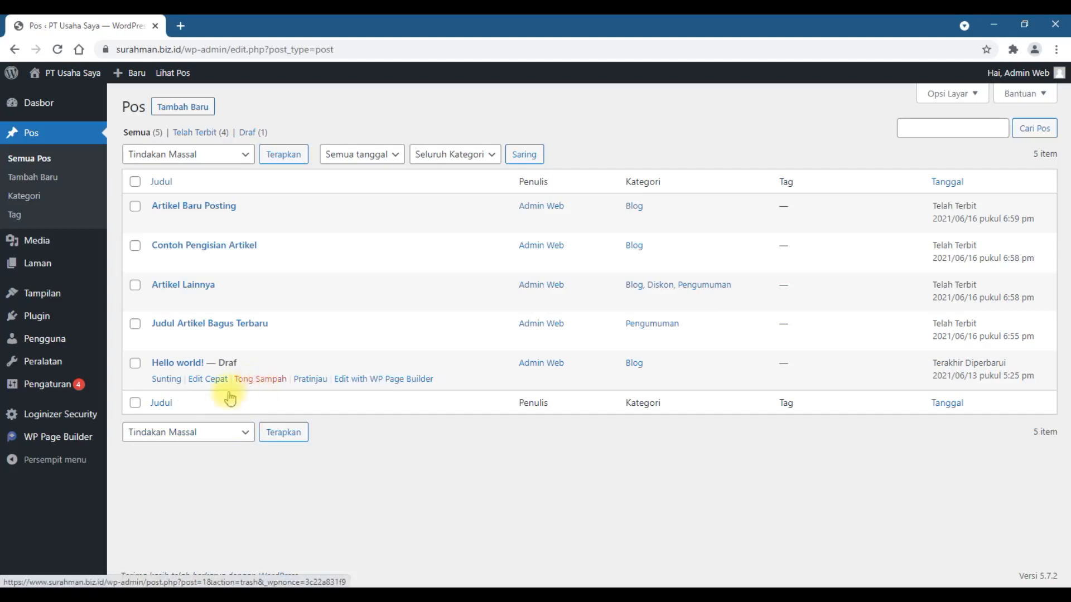
Step: Open the Hello world! draft for editing, check its visibility and status options, and publish it
{"action": "left_click", "coordinate": [163, 380]}
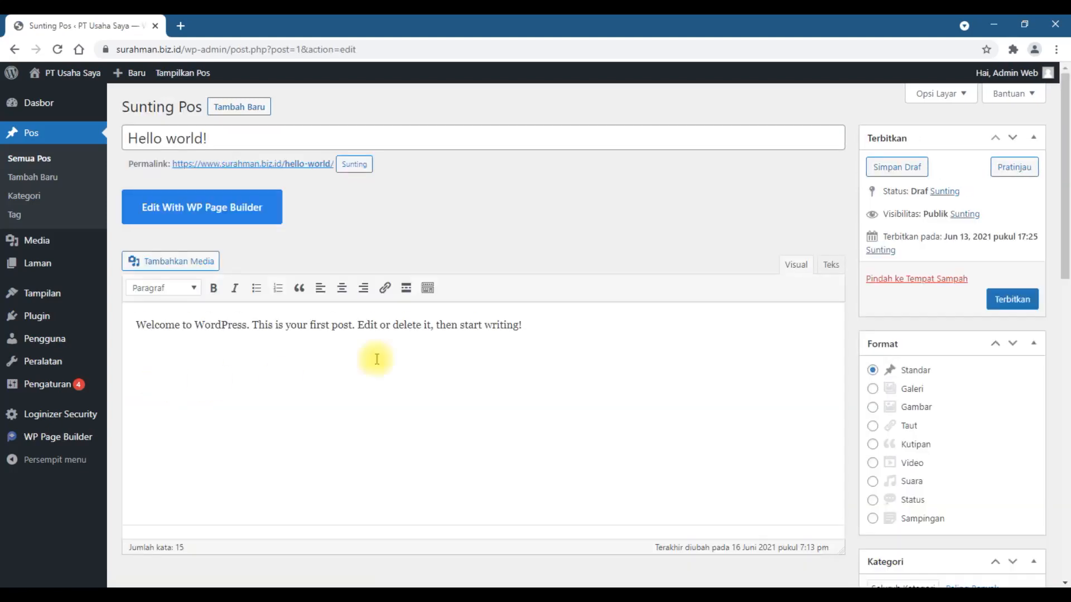
{"action": "left_click", "coordinate": [965, 221]}
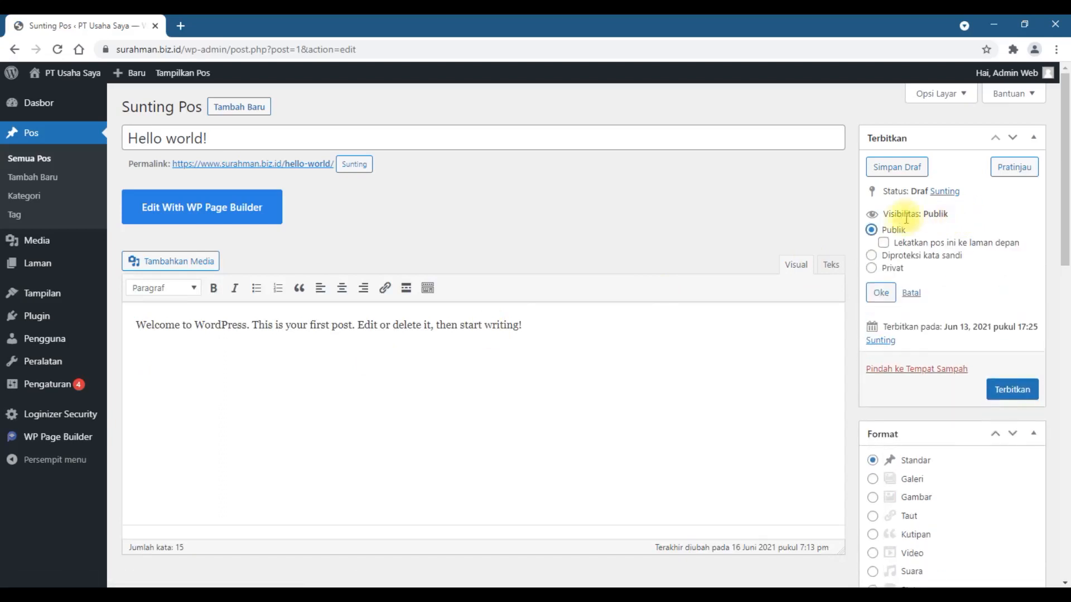
{"action": "left_click", "coordinate": [952, 193]}
{"action": "left_click", "coordinate": [928, 212]}
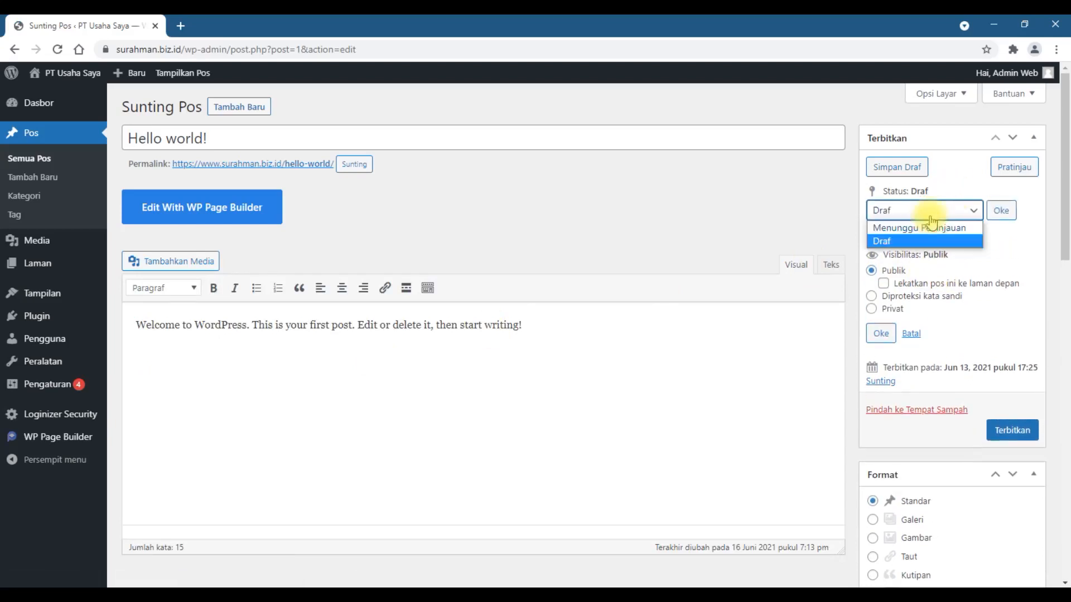
{"action": "left_click", "coordinate": [930, 210]}
{"action": "left_click", "coordinate": [1004, 215]}
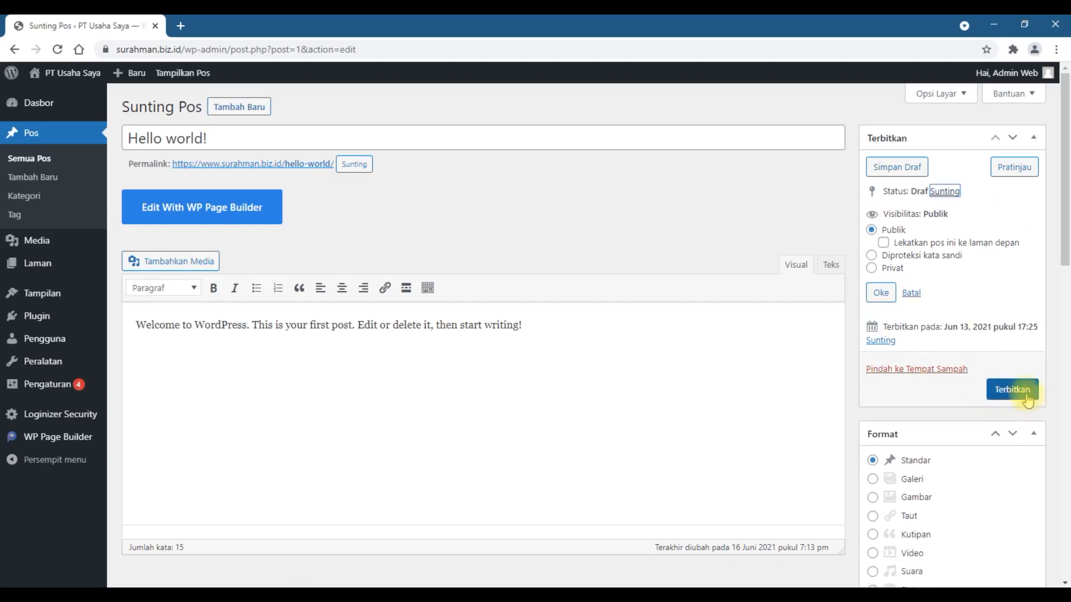
{"action": "left_click", "coordinate": [950, 192]}
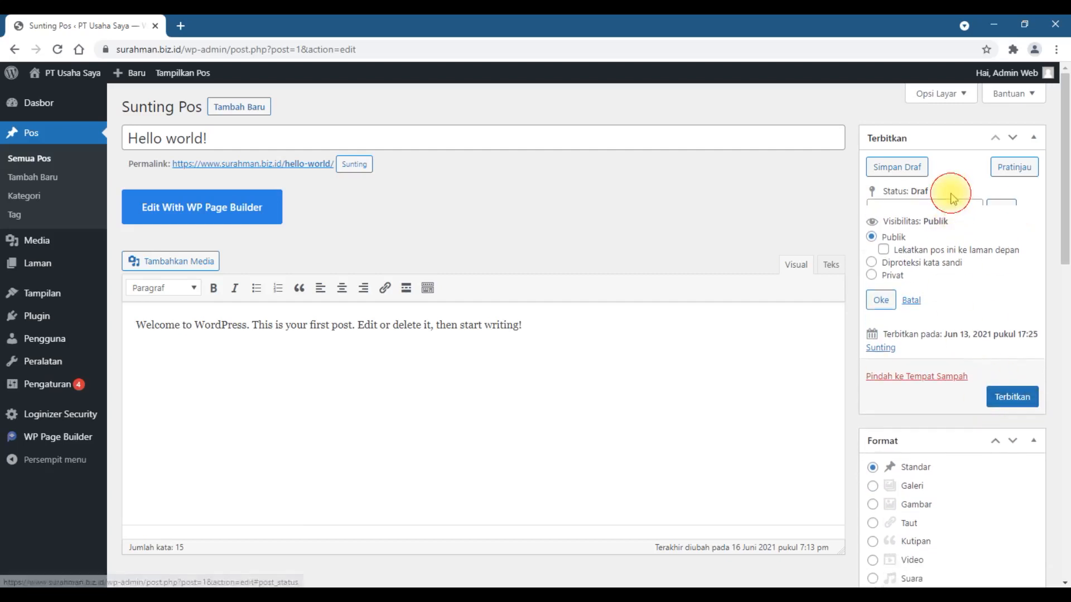
{"action": "left_click", "coordinate": [954, 220]}
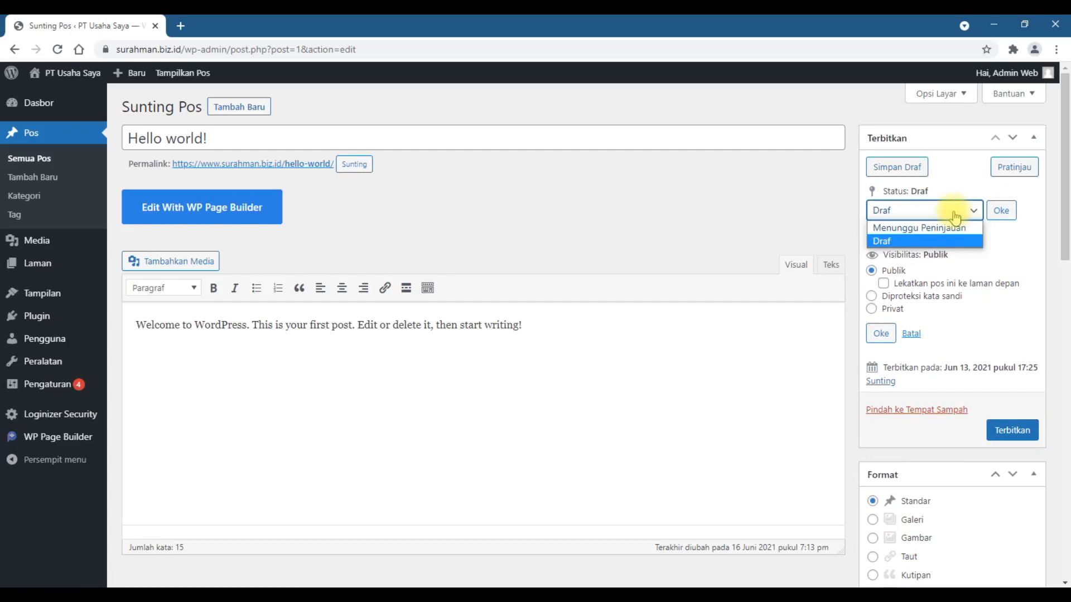
{"action": "left_click", "coordinate": [955, 214]}
{"action": "left_click", "coordinate": [1000, 211]}
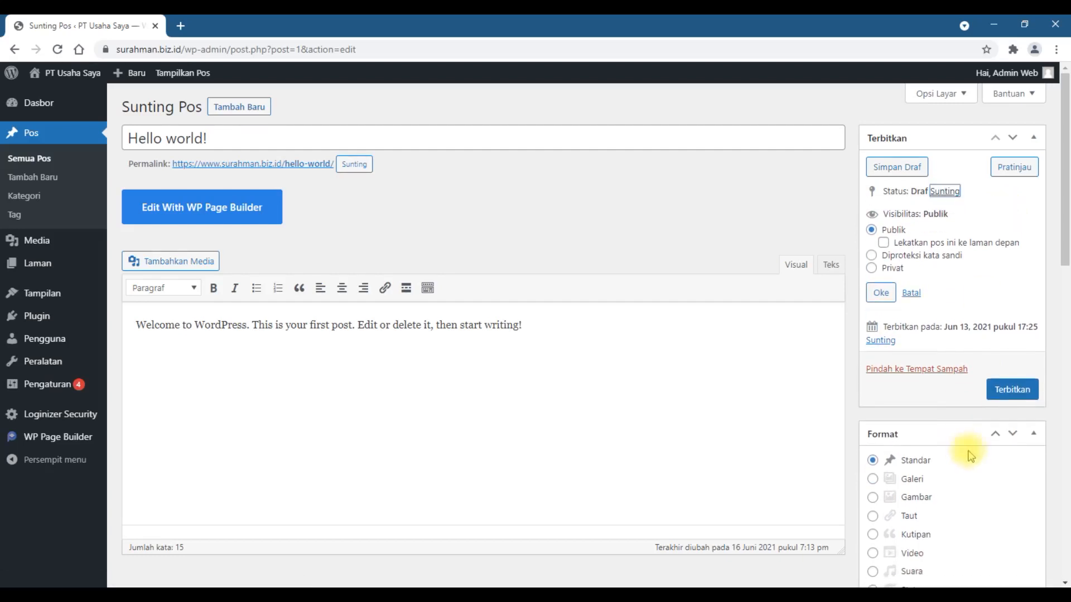
{"action": "left_click", "coordinate": [1018, 393]}
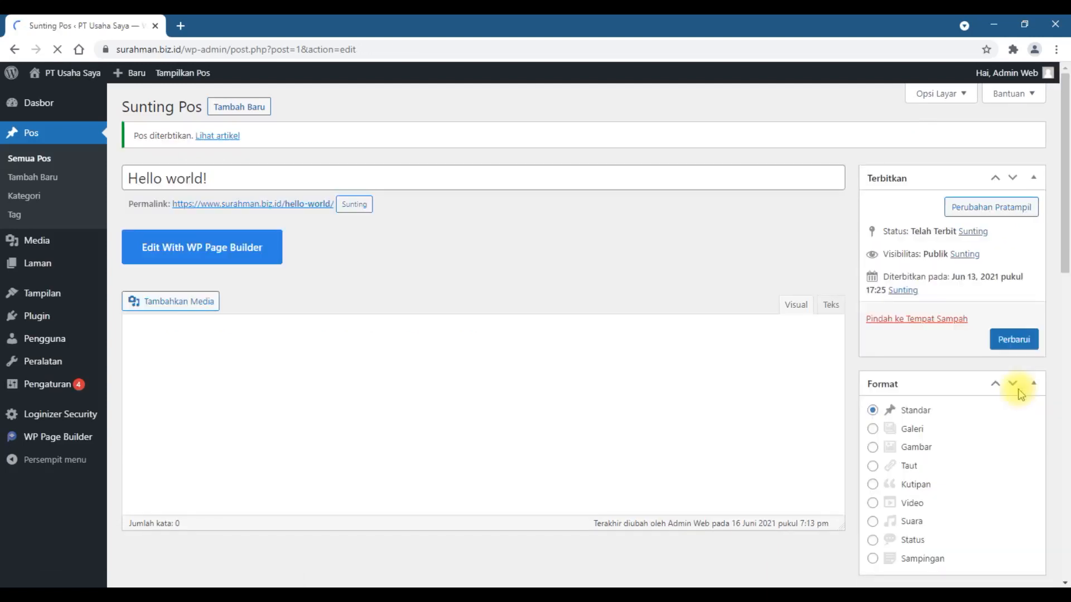
Step: Return to the list of all posts and move the republished Hello world! post to the trash again
{"action": "left_click", "coordinate": [39, 161]}
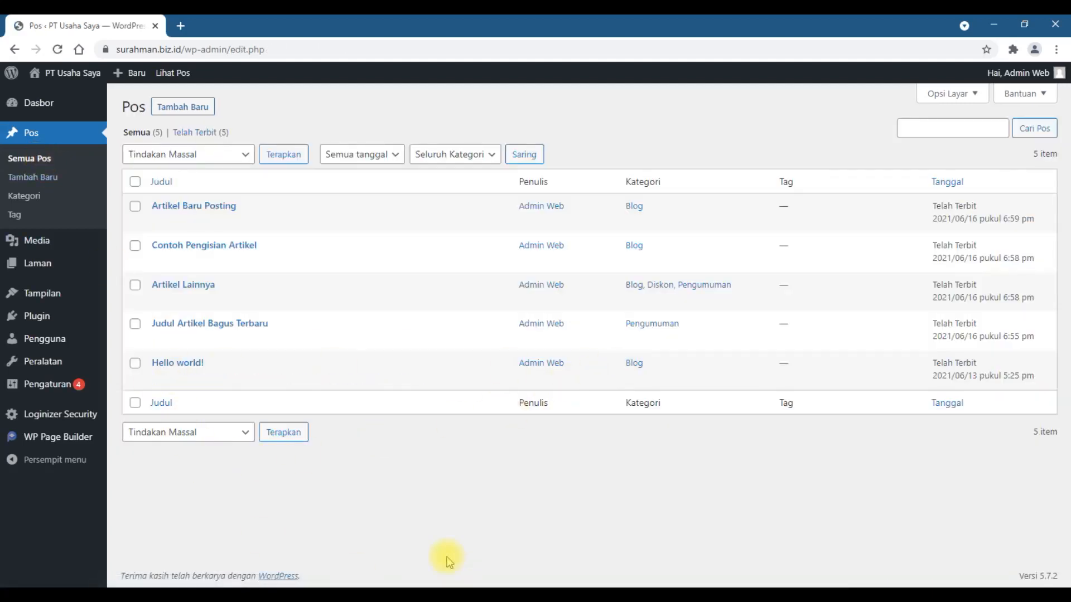
{"action": "mouse_move", "coordinate": [149, 361]}
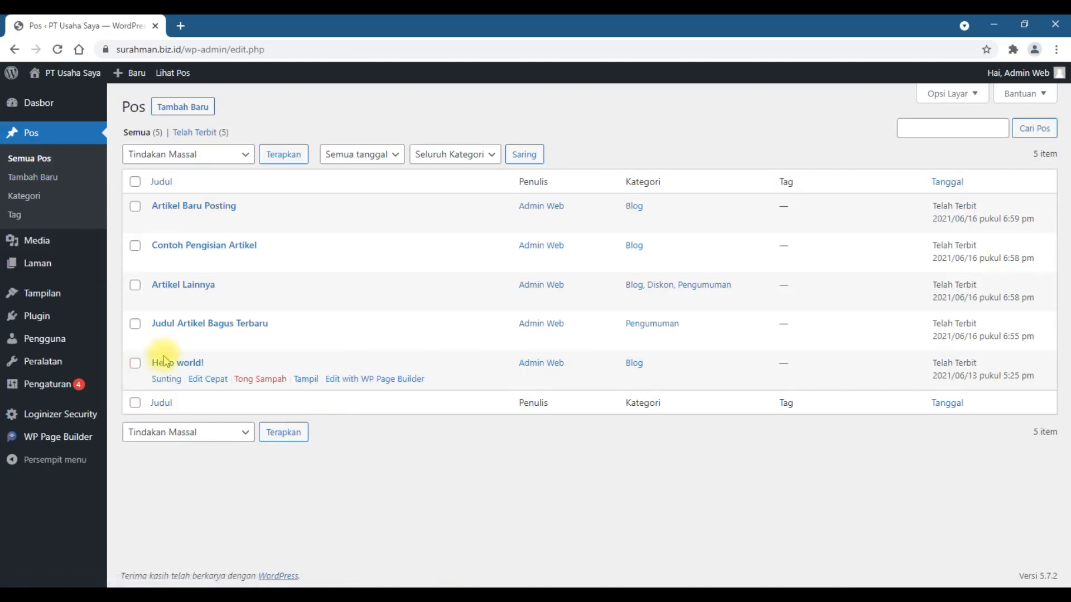
{"action": "left_click", "coordinate": [260, 381]}
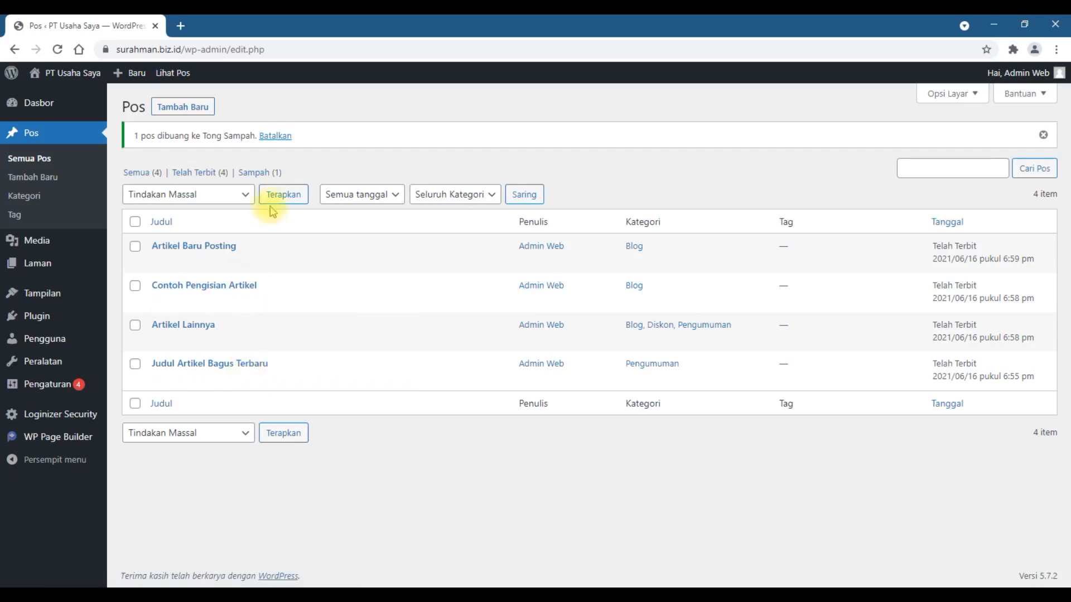
Step: Permanently delete the Hello world! post from the trash and go back to all posts
{"action": "left_click", "coordinate": [260, 173]}
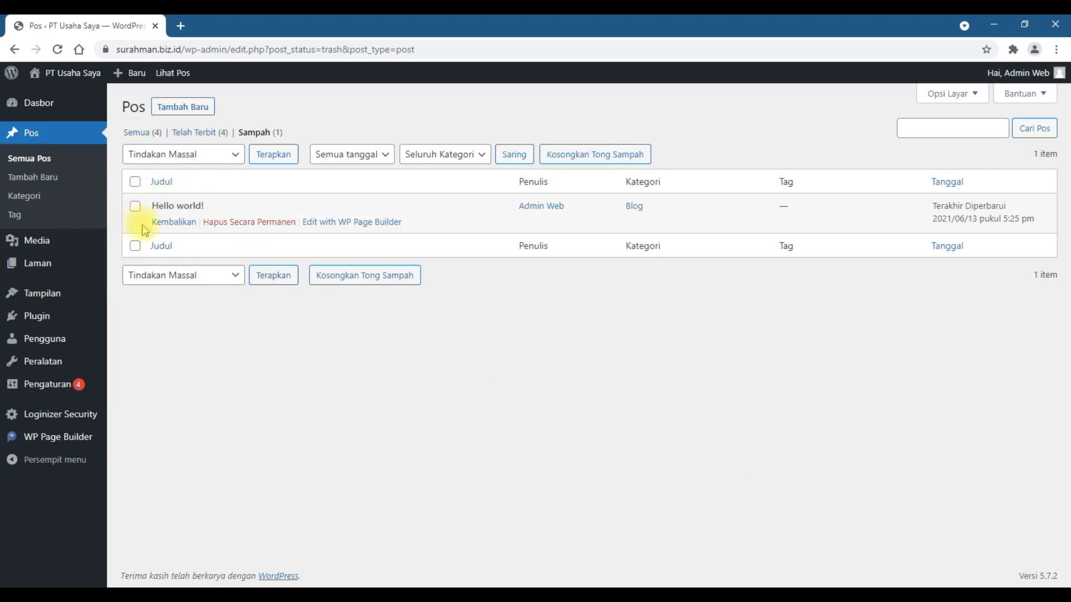
{"action": "mouse_move", "coordinate": [189, 229]}
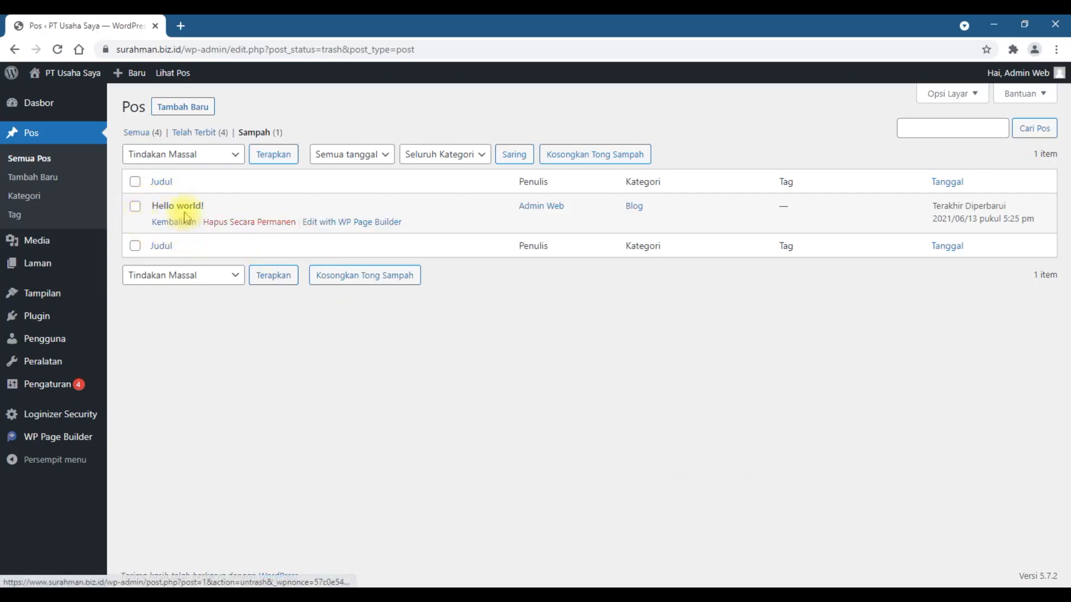
{"action": "left_click", "coordinate": [230, 223]}
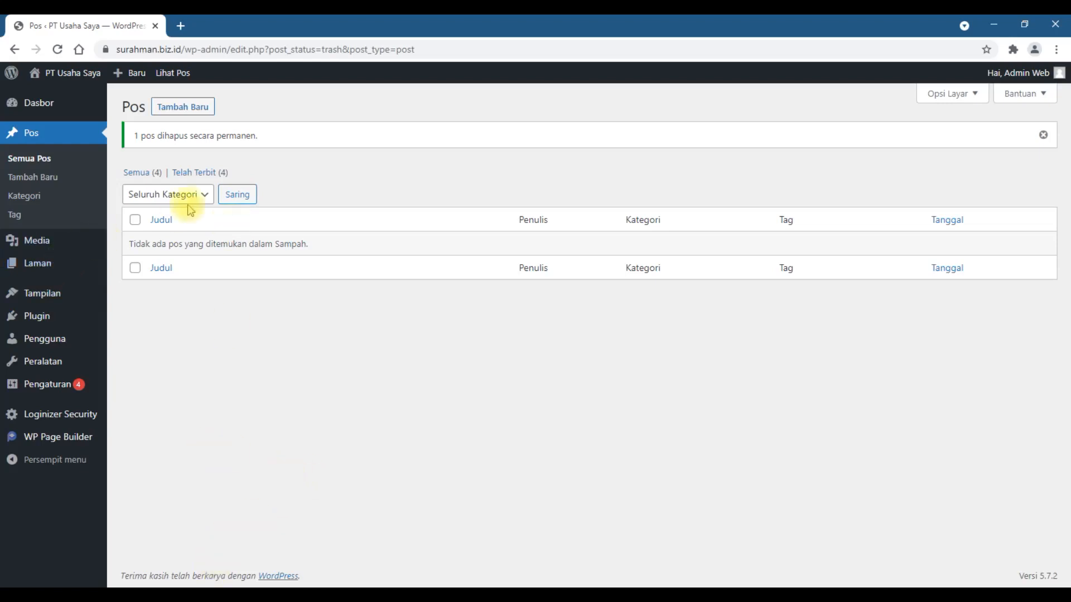
{"action": "left_click", "coordinate": [140, 172]}
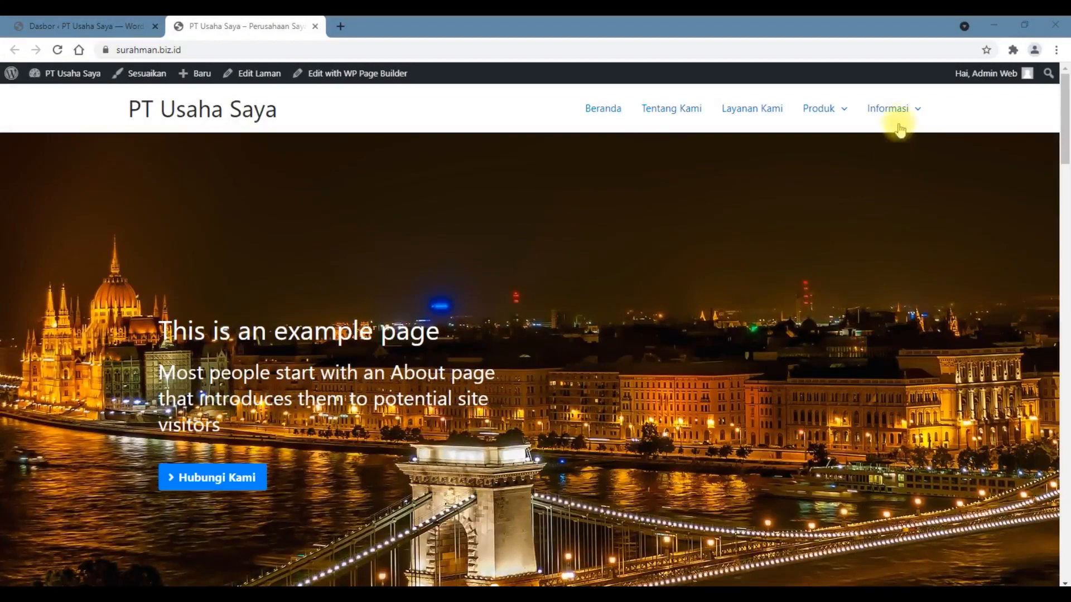
Step: Look through the sections of the PT Usaha Saya home page on the live site
{"action": "mouse_move", "coordinate": [902, 120]}
{"action": "scroll", "coordinate": [826, 246], "scroll_direction": "down", "scroll_amount": 12}
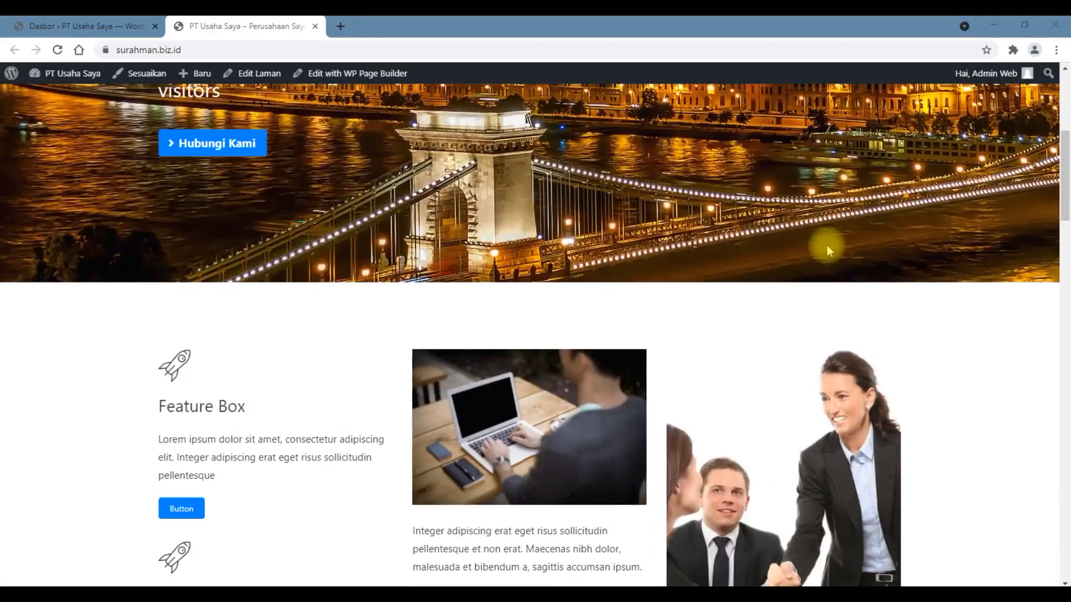
{"action": "scroll", "coordinate": [826, 247], "scroll_direction": "down", "scroll_amount": 15}
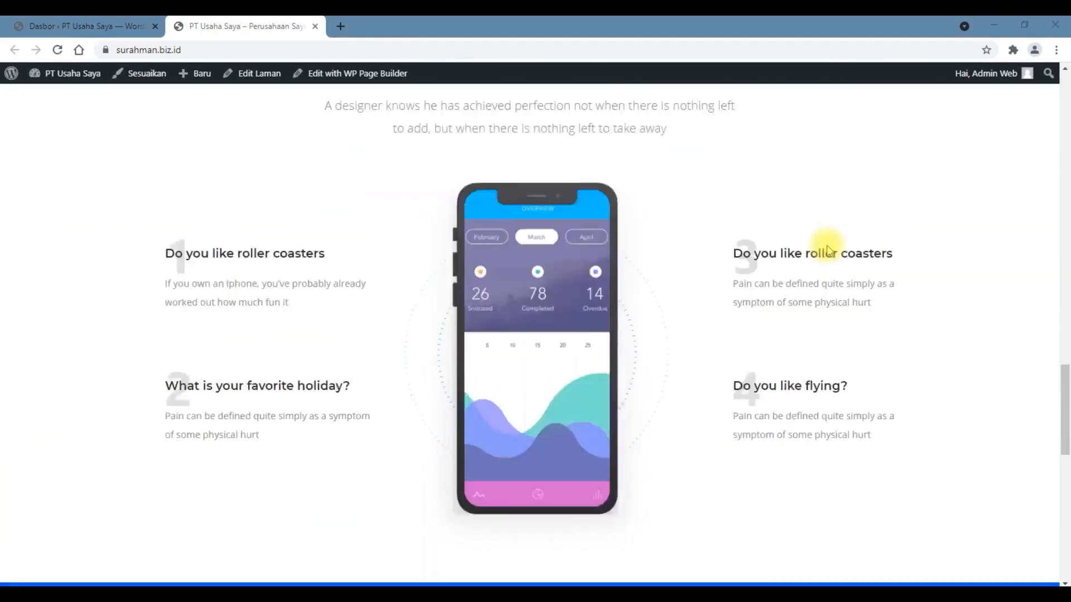
{"action": "scroll", "coordinate": [827, 247], "scroll_direction": "down", "scroll_amount": 8}
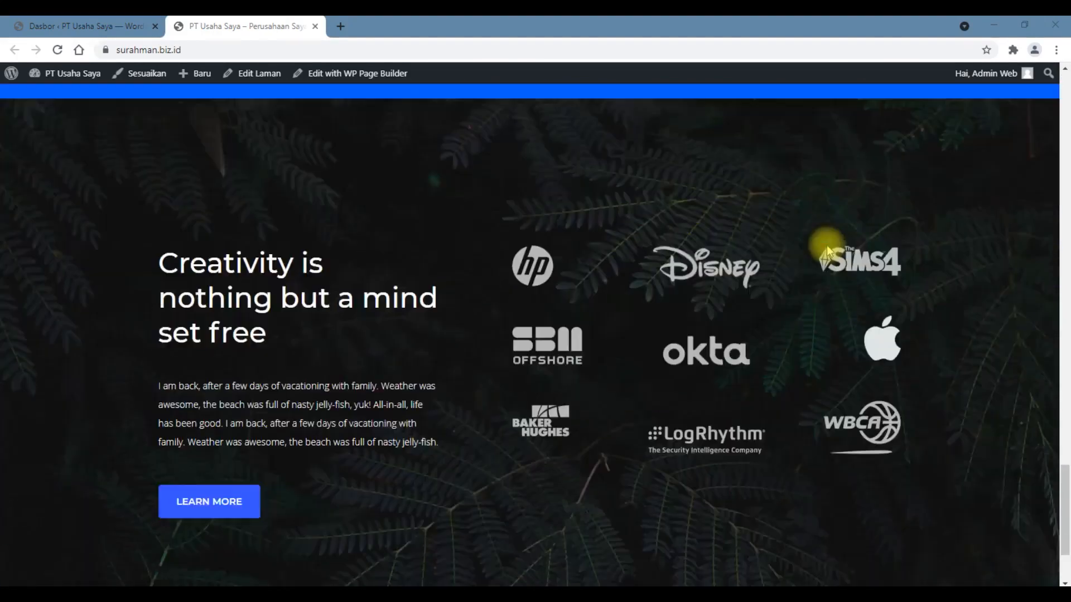
{"action": "scroll", "coordinate": [826, 247], "scroll_direction": "up", "scroll_amount": 6}
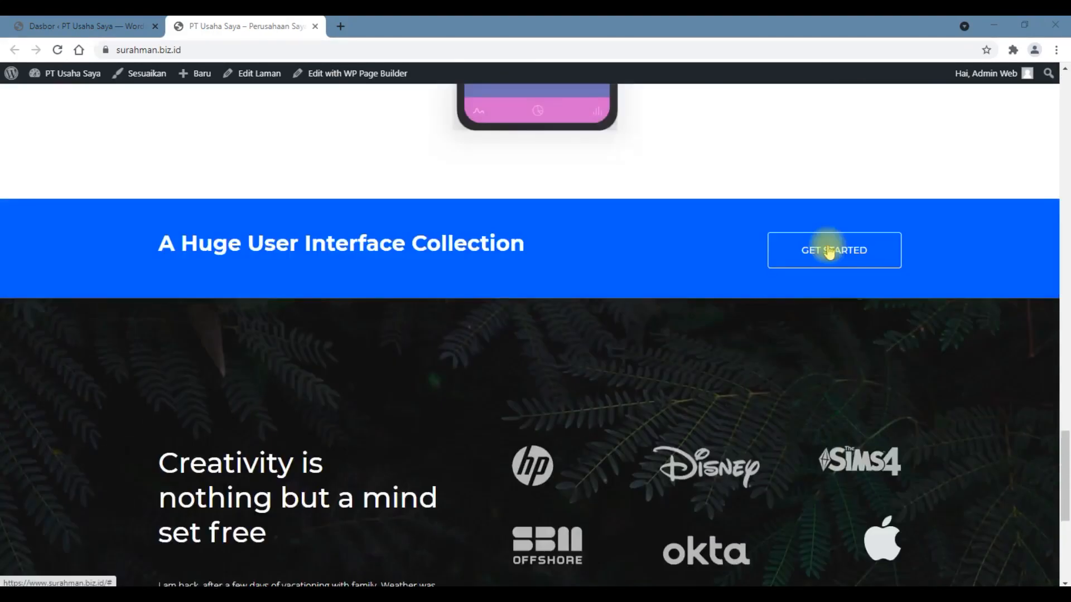
Step: Review the Mission and Vision, Understanding Colors and interface collection sections of the live home page again
{"action": "scroll", "coordinate": [827, 247], "scroll_direction": "up", "scroll_amount": 5}
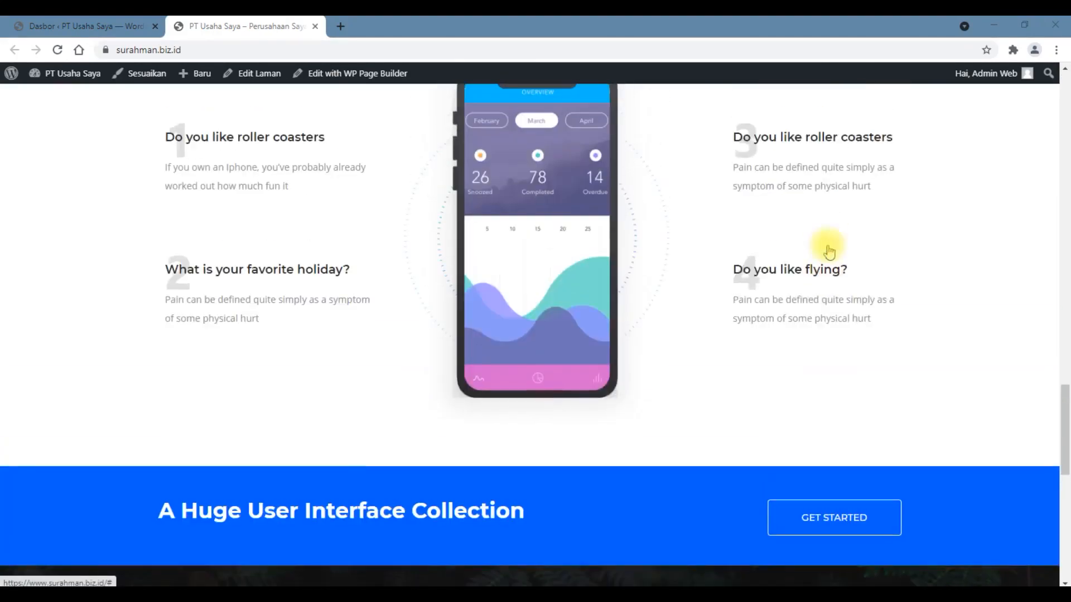
{"action": "scroll", "coordinate": [893, 403], "scroll_direction": "up", "scroll_amount": 5}
{"action": "scroll", "coordinate": [900, 403], "scroll_direction": "up", "scroll_amount": 5}
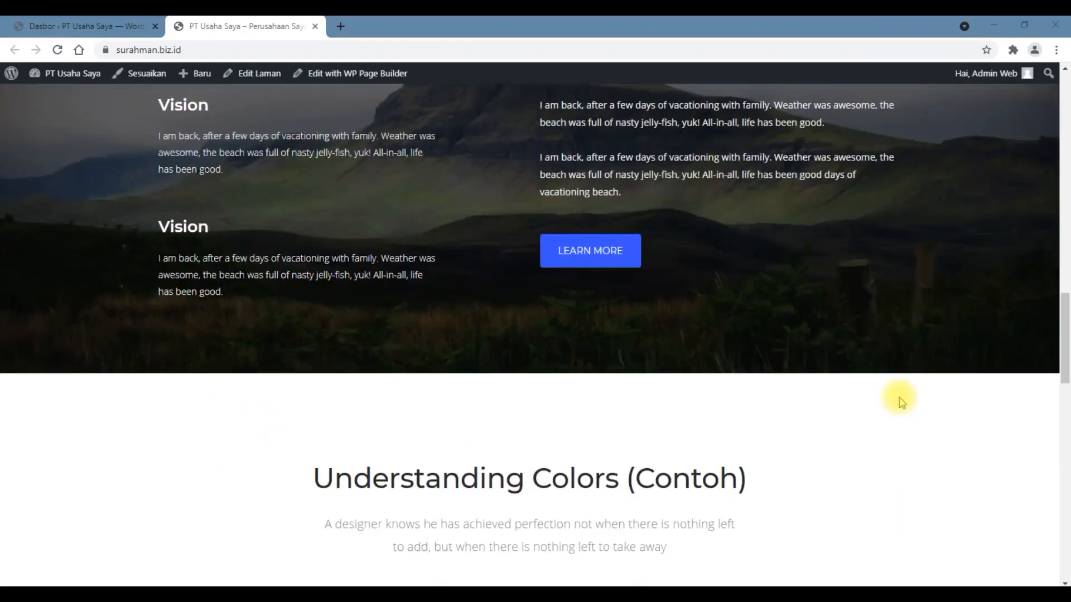
{"action": "scroll", "coordinate": [924, 427], "scroll_direction": "up", "scroll_amount": 15}
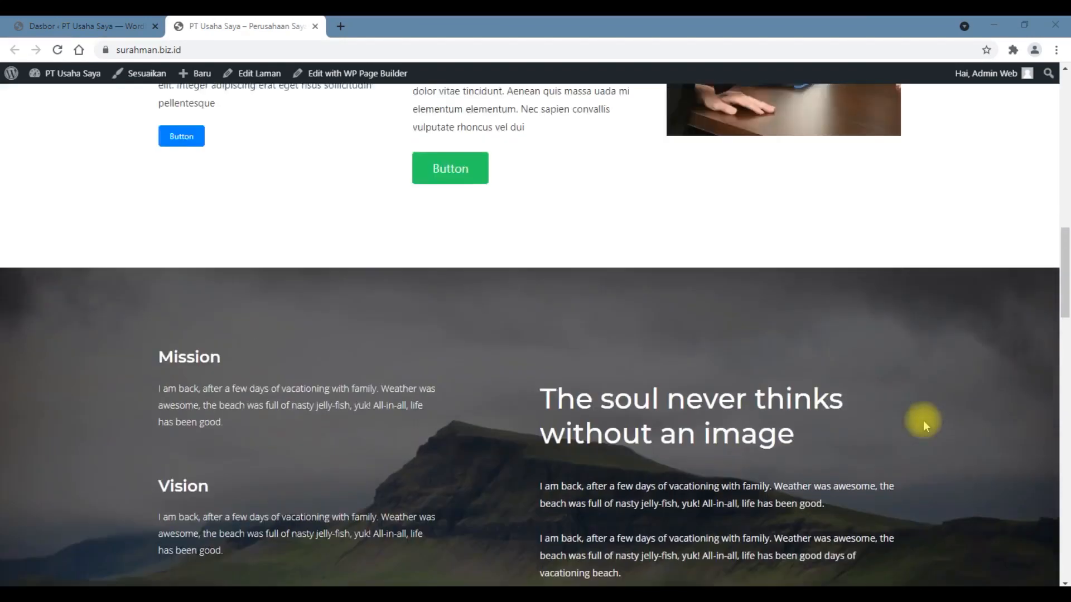
{"action": "scroll", "coordinate": [924, 421], "scroll_direction": "down", "scroll_amount": 12}
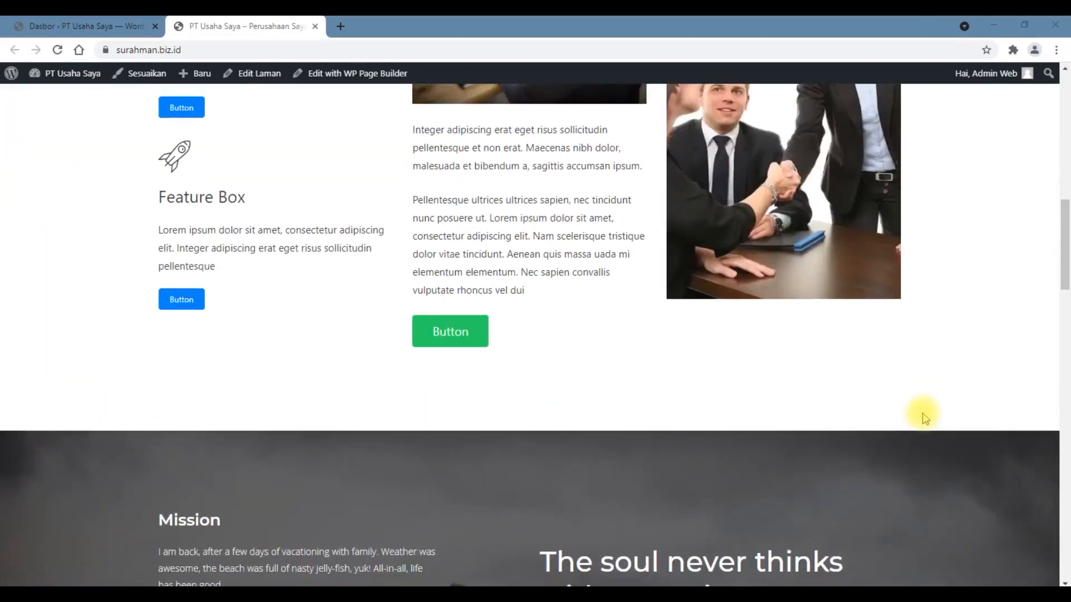
{"action": "scroll", "coordinate": [925, 418], "scroll_direction": "down", "scroll_amount": 6}
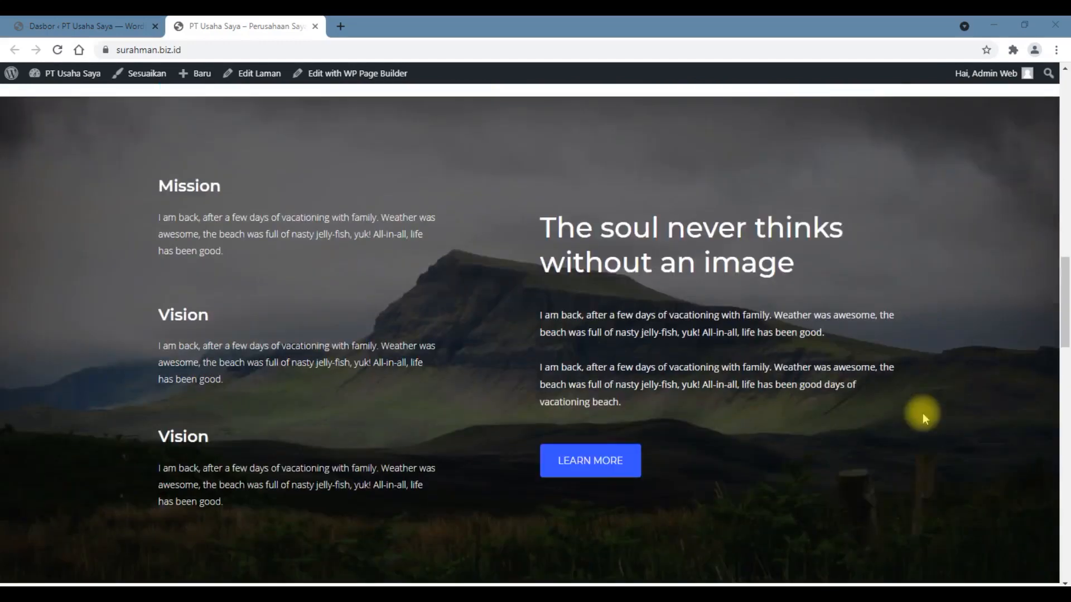
{"action": "scroll", "coordinate": [923, 413], "scroll_direction": "down", "scroll_amount": 7}
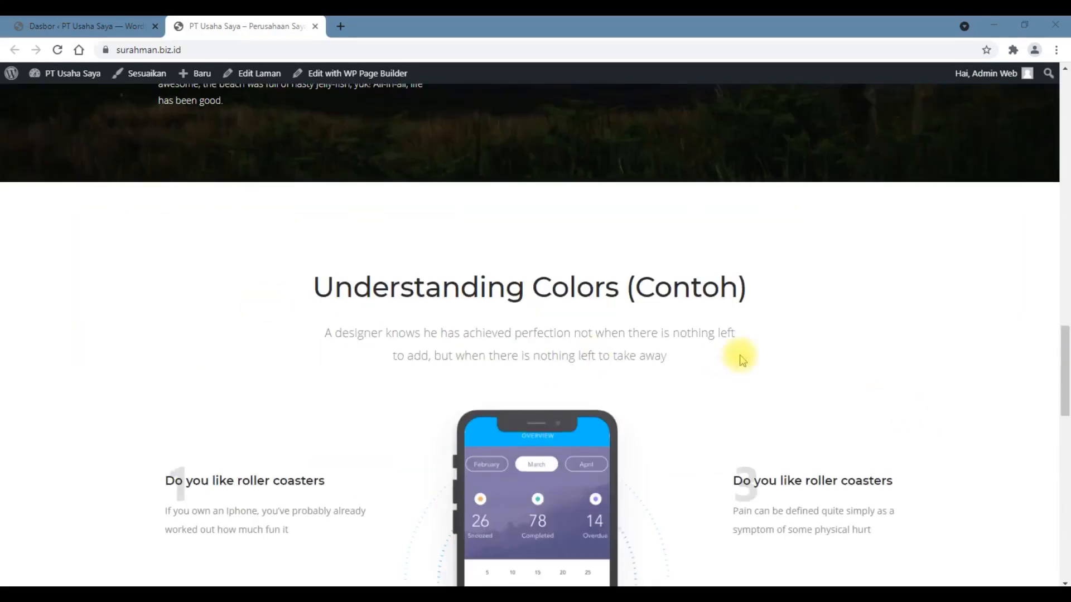
{"action": "scroll", "coordinate": [742, 357], "scroll_direction": "down", "scroll_amount": 6}
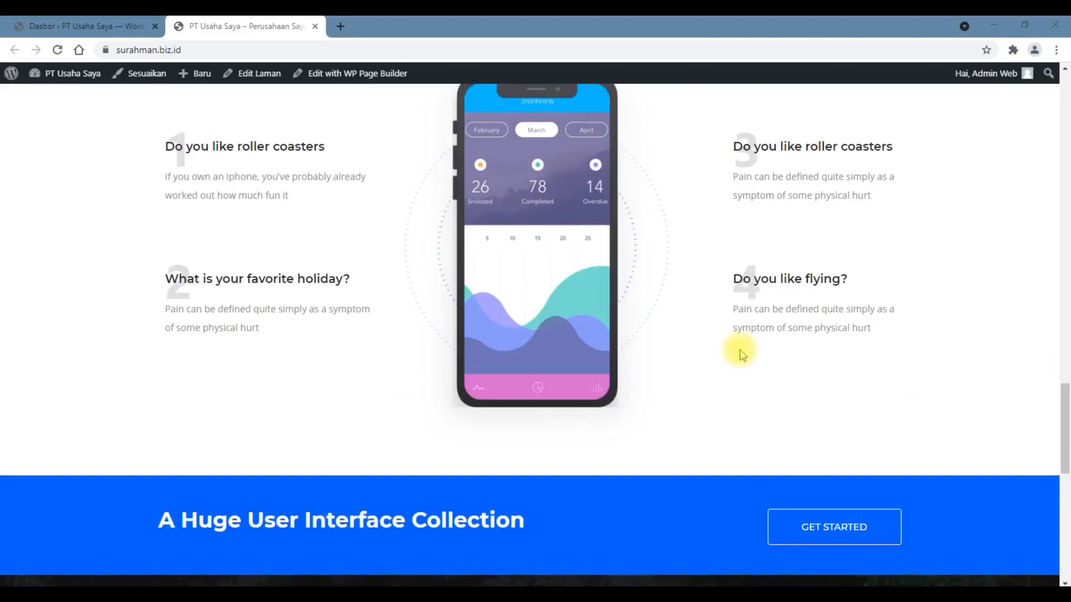
{"action": "scroll", "coordinate": [742, 355], "scroll_direction": "down", "scroll_amount": 6}
{"action": "scroll", "coordinate": [739, 349], "scroll_direction": "up", "scroll_amount": 20}
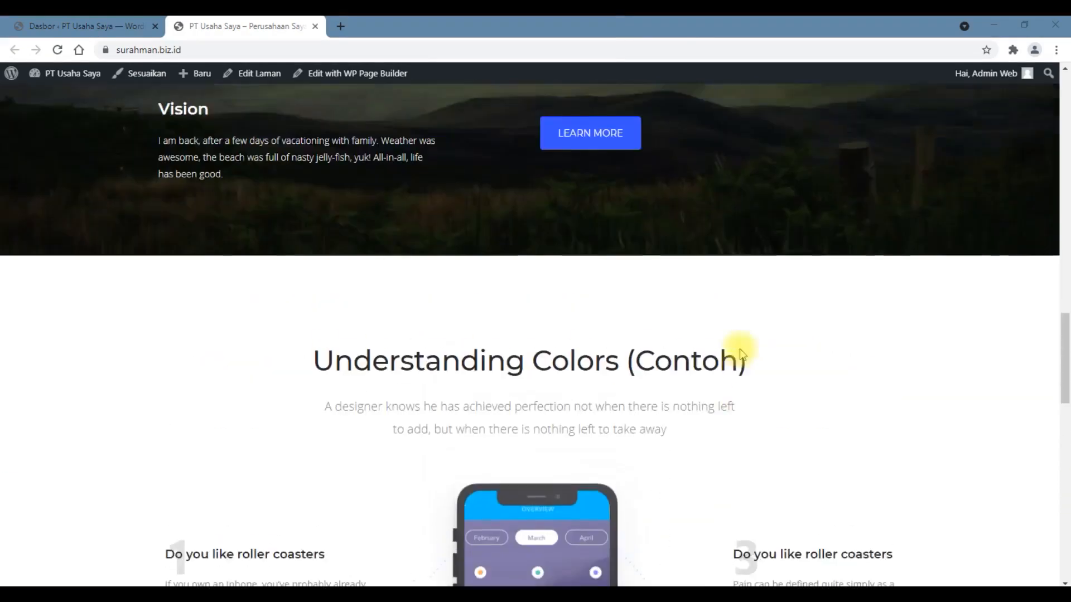
{"action": "scroll", "coordinate": [740, 348], "scroll_direction": "up", "scroll_amount": 10}
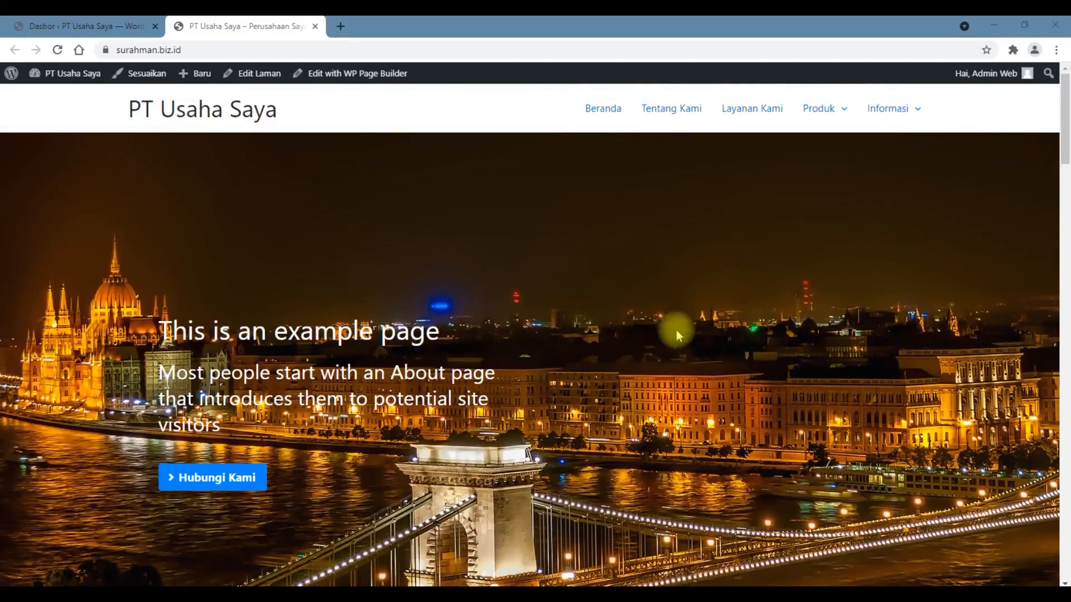
Step: Open the home page in WP Page Builder and add a single-column, full-width row below the last section
{"action": "left_click", "coordinate": [338, 81]}
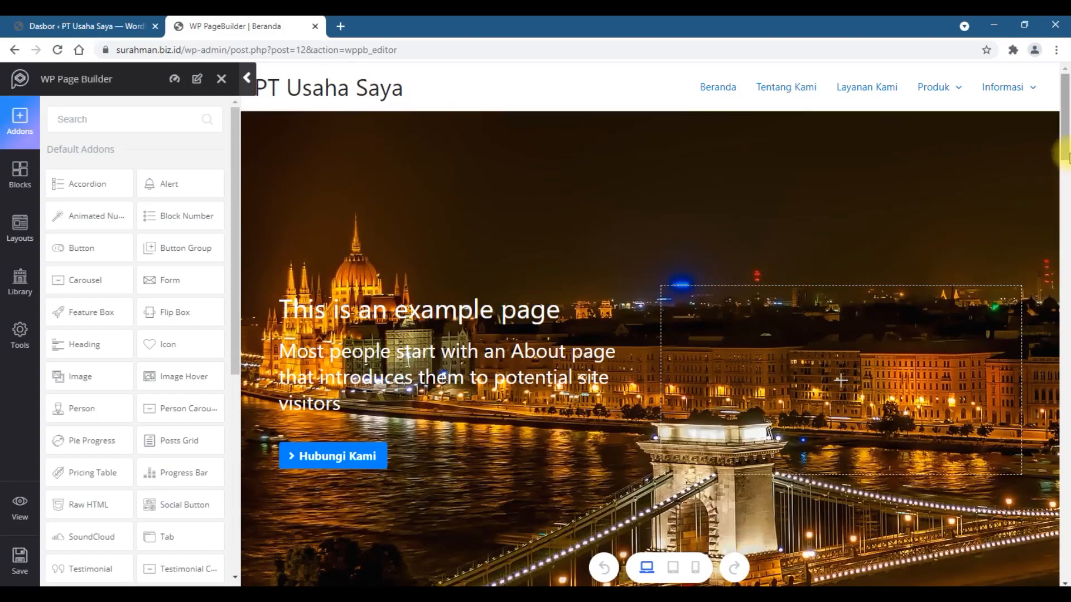
{"action": "left_click_drag", "start_coordinate": [1067, 157], "coordinate": [1057, 583]}
{"action": "left_click", "coordinate": [597, 496]}
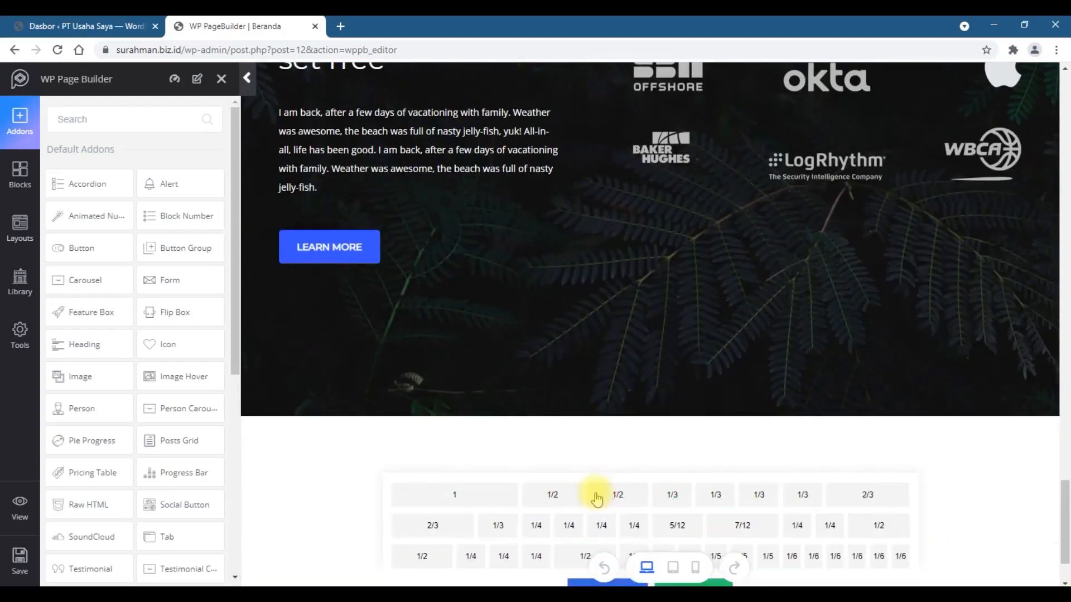
{"action": "left_click", "coordinate": [444, 495]}
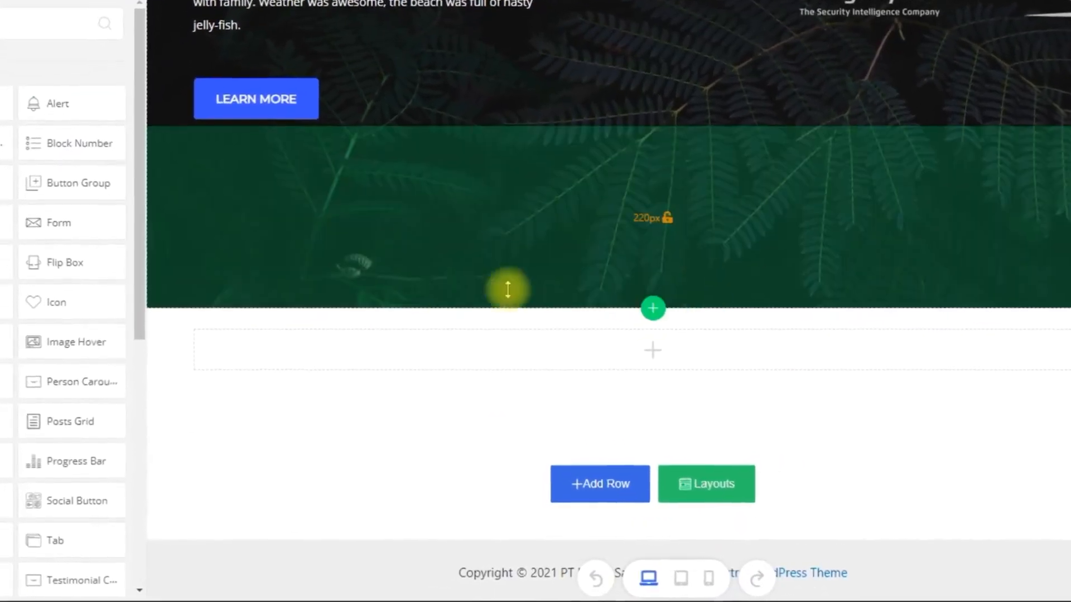
Step: Place a Posts Grid addon in the new empty row and bring the grid into view
{"action": "scroll", "coordinate": [67, 240], "scroll_direction": "down", "scroll_amount": 3}
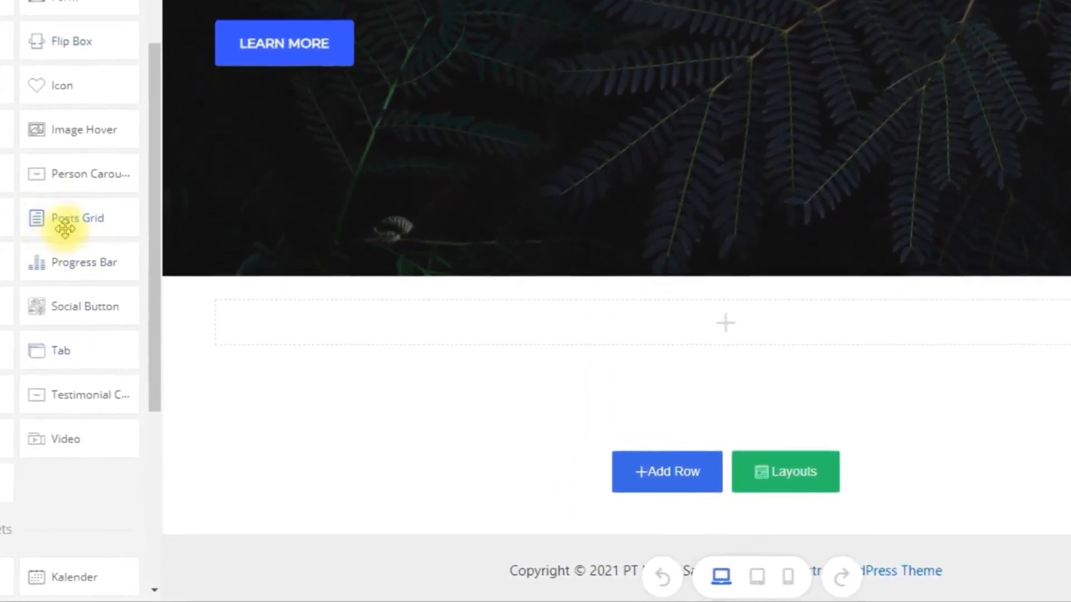
{"action": "left_click_drag", "start_coordinate": [42, 223], "coordinate": [328, 316]}
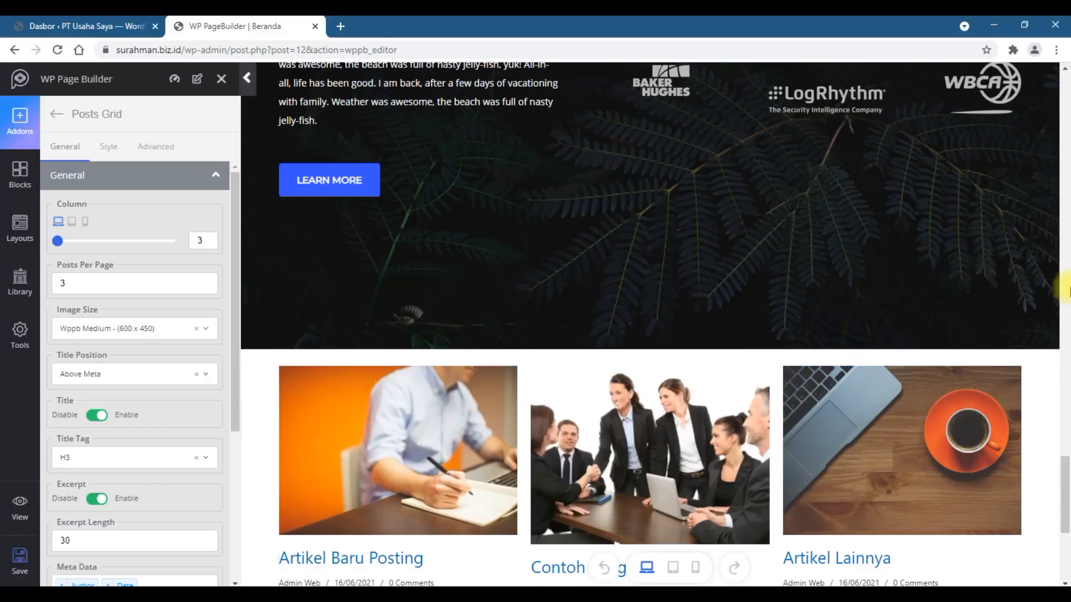
{"action": "left_click_drag", "start_coordinate": [1066, 477], "coordinate": [1068, 517]}
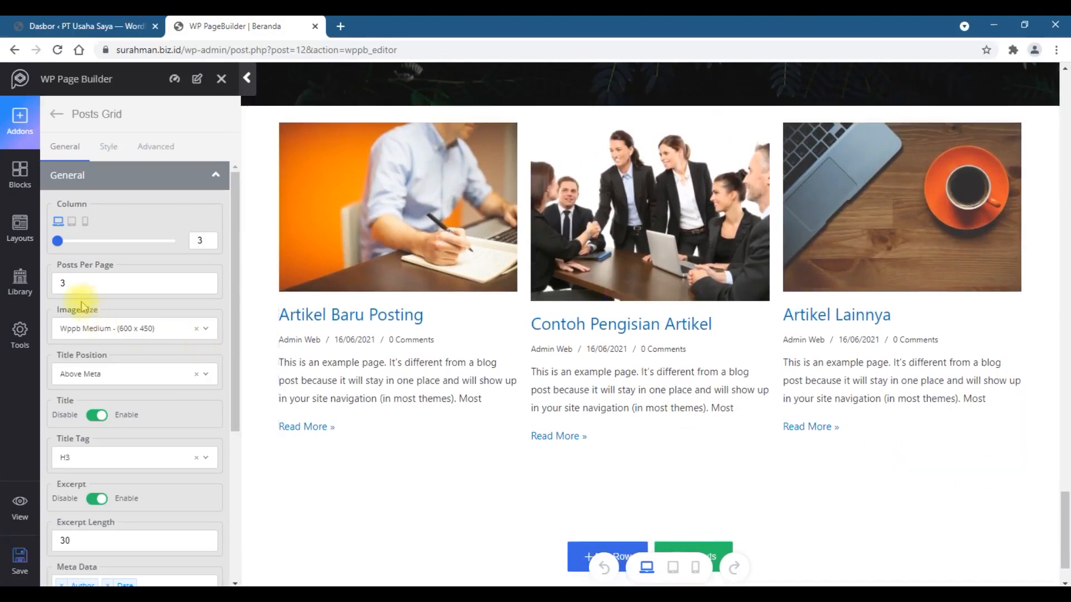
Step: Try 5 posts per page in the Posts Grid and set the value back to 3
{"action": "left_click", "coordinate": [205, 281]}
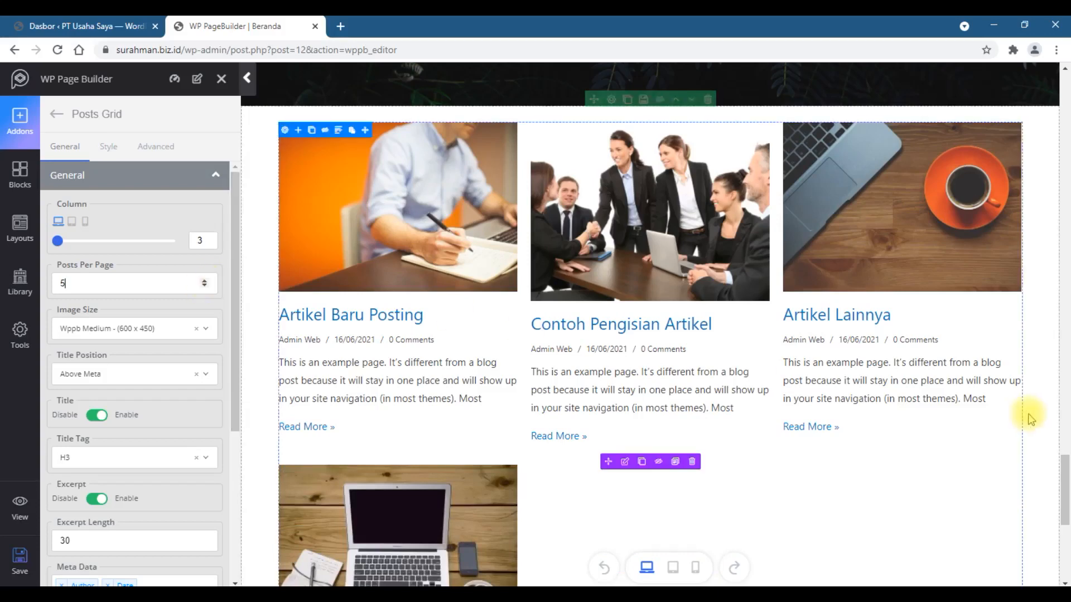
{"action": "scroll", "coordinate": [1028, 416], "scroll_direction": "down", "scroll_amount": 3}
{"action": "scroll", "coordinate": [590, 365], "scroll_direction": "up", "scroll_amount": 1}
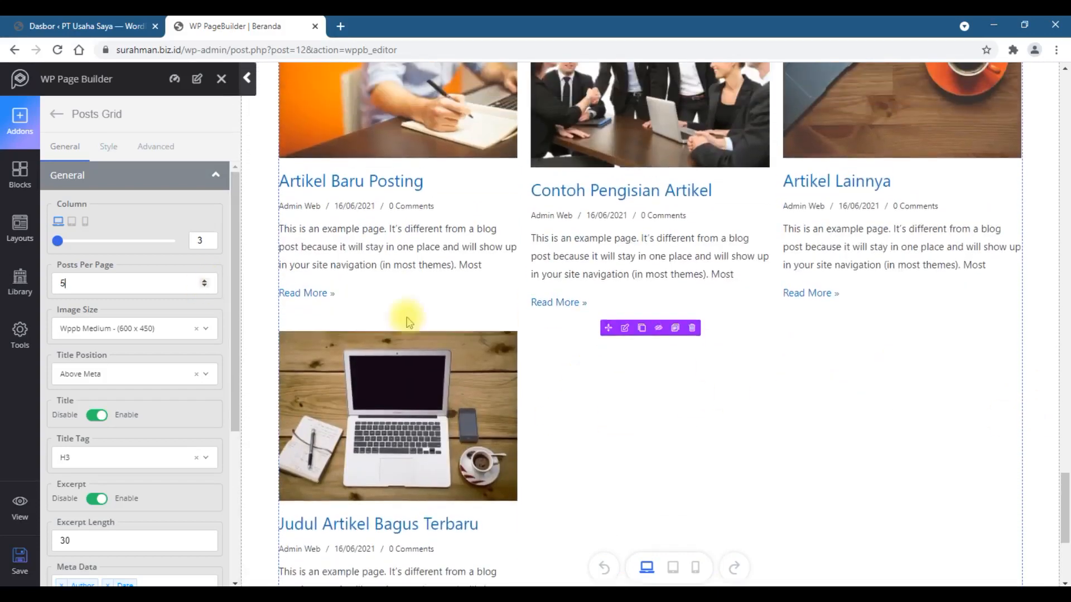
{"action": "left_click", "coordinate": [205, 287]}
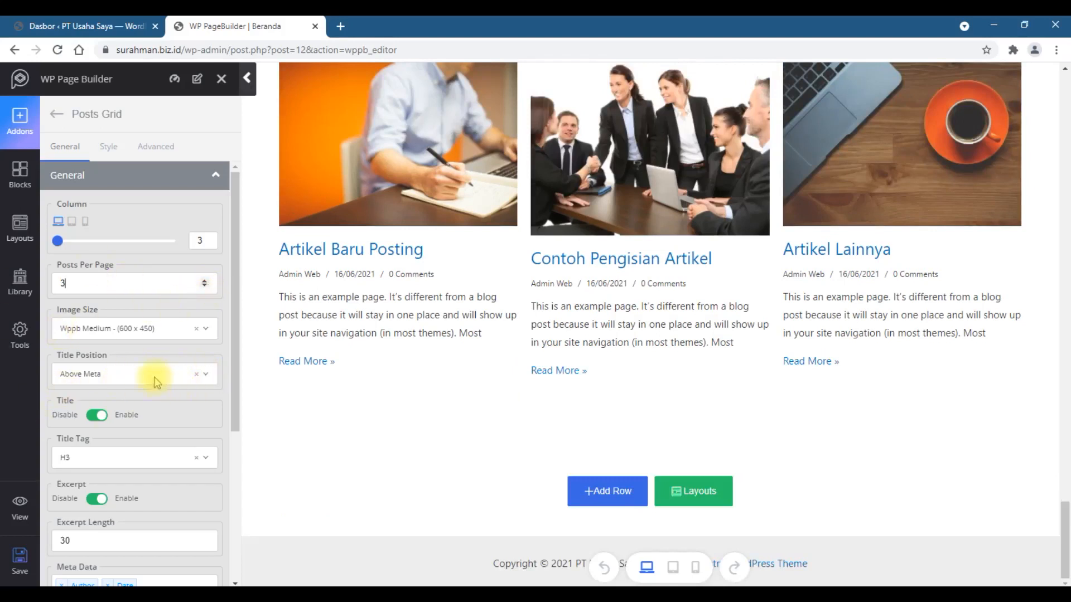
Step: Remove Author and Comments from the Posts Grid's meta data, keeping only Date
{"action": "left_click_drag", "start_coordinate": [232, 401], "coordinate": [232, 517]}
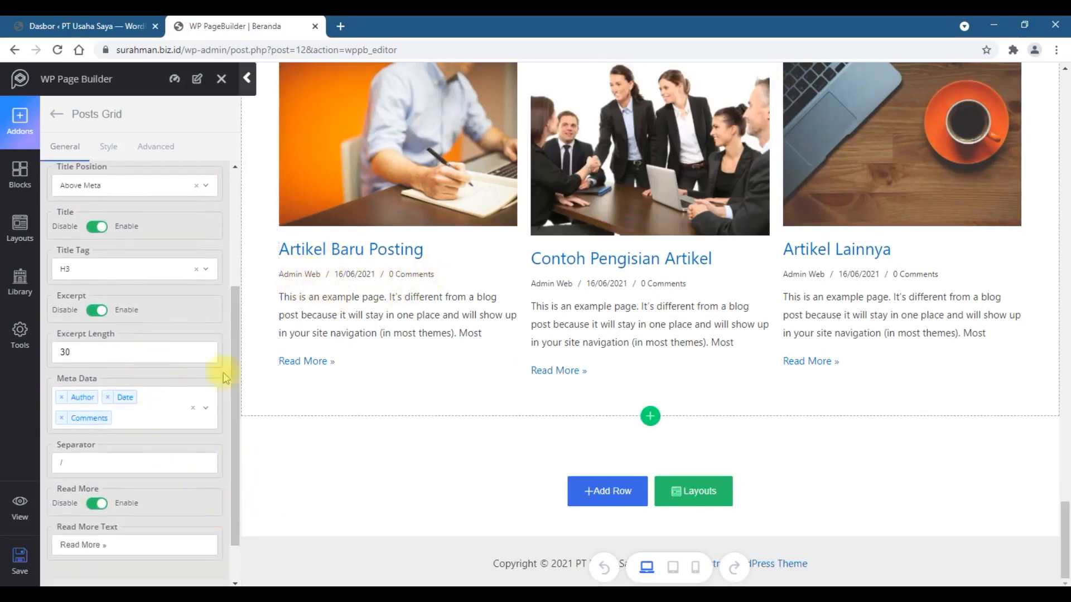
{"action": "left_click", "coordinate": [62, 397]}
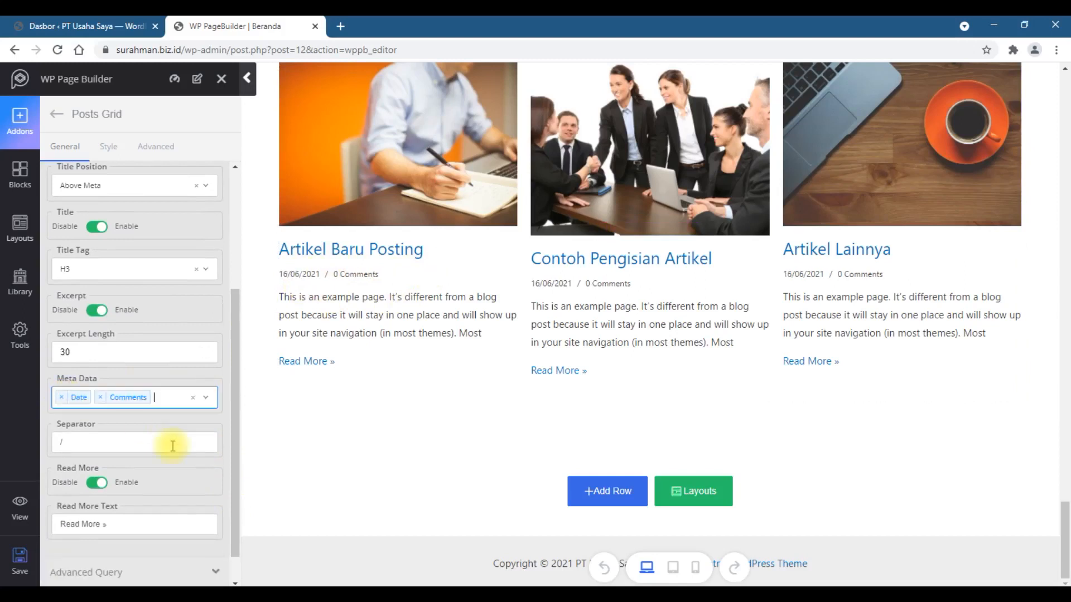
{"action": "left_click", "coordinate": [101, 397]}
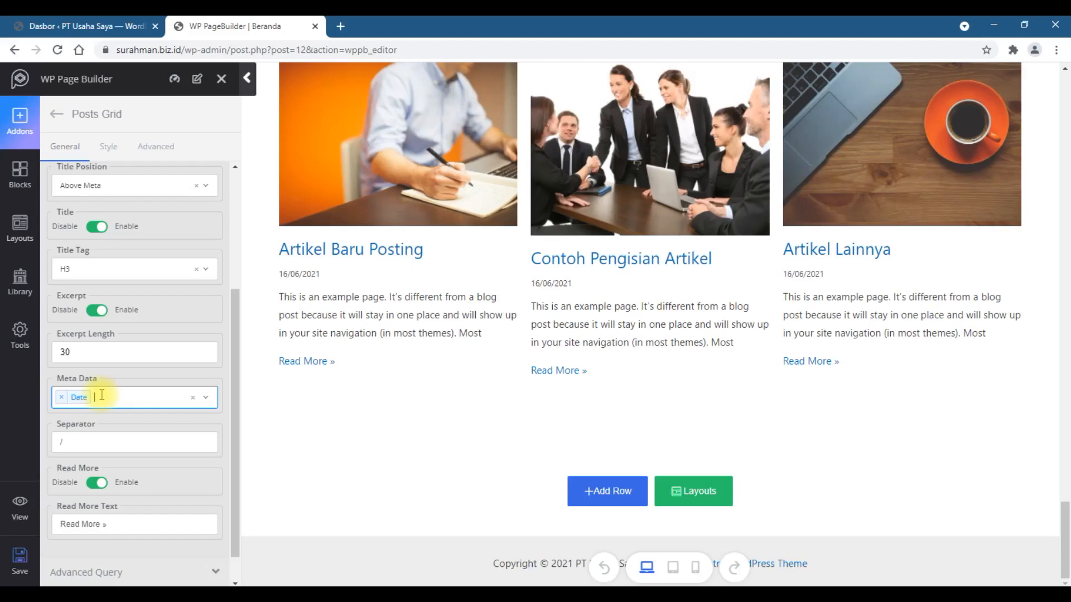
Step: Change the Posts Grid's read-more link text to "Baca»"
{"action": "left_click", "coordinate": [100, 524]}
{"action": "left_click_drag", "start_coordinate": [92, 523], "coordinate": [63, 518]}
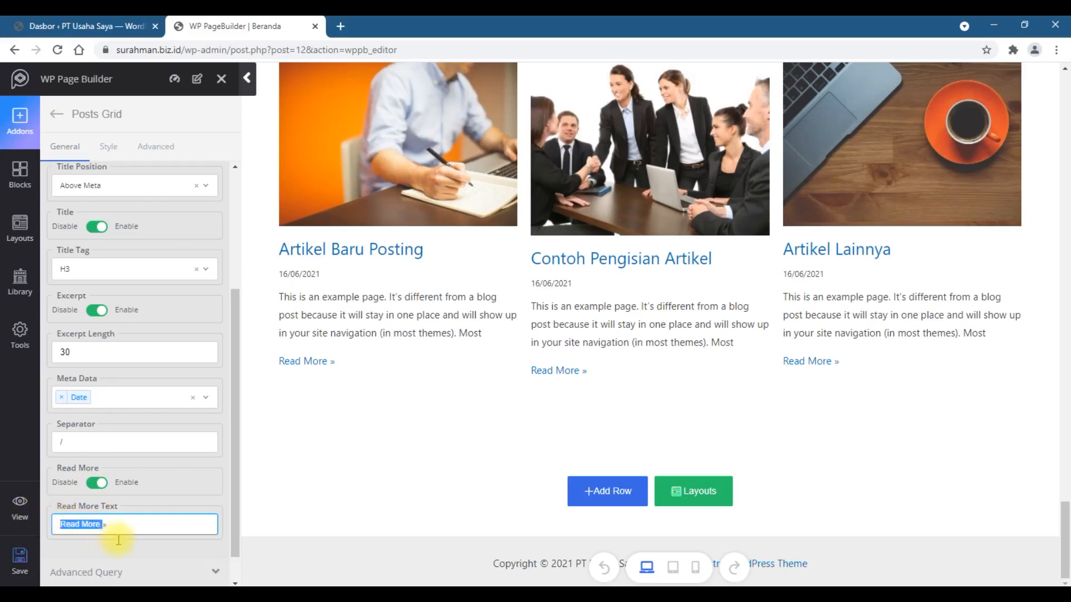
{"action": "type", "text": "Baca»"}
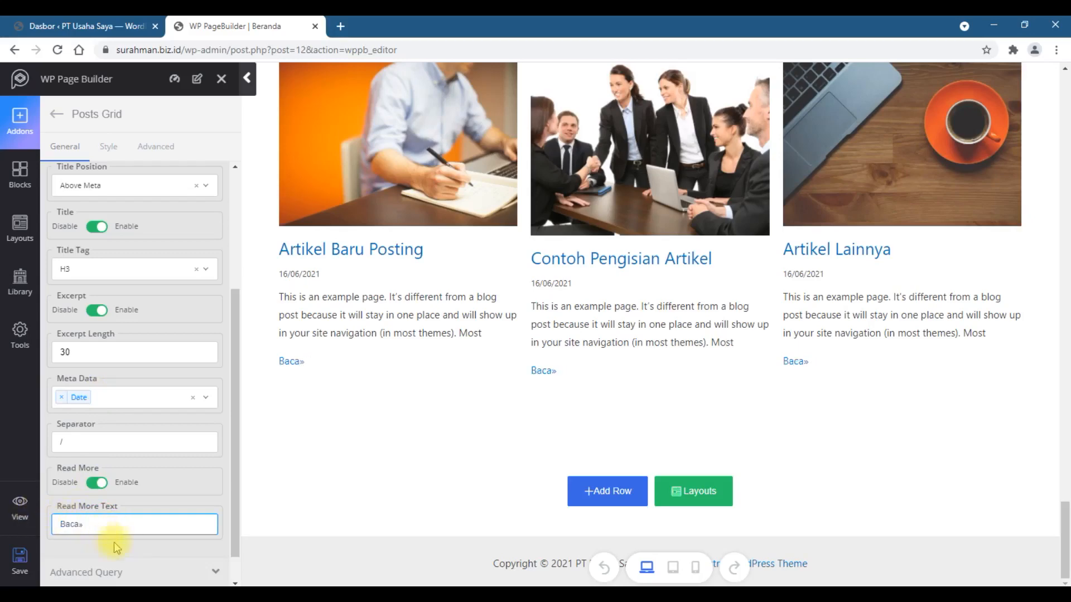
Step: Look over the Posts Grid's Post Image style options and return to its general settings
{"action": "scroll", "coordinate": [415, 510], "scroll_direction": "up", "scroll_amount": 3}
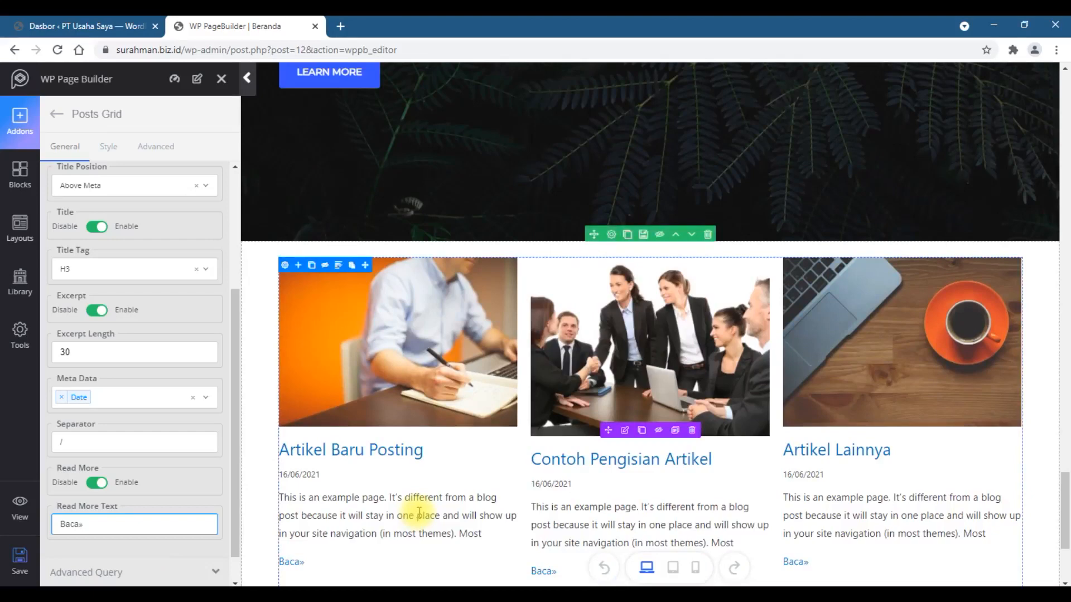
{"action": "scroll", "coordinate": [136, 411], "scroll_direction": "up", "scroll_amount": 4}
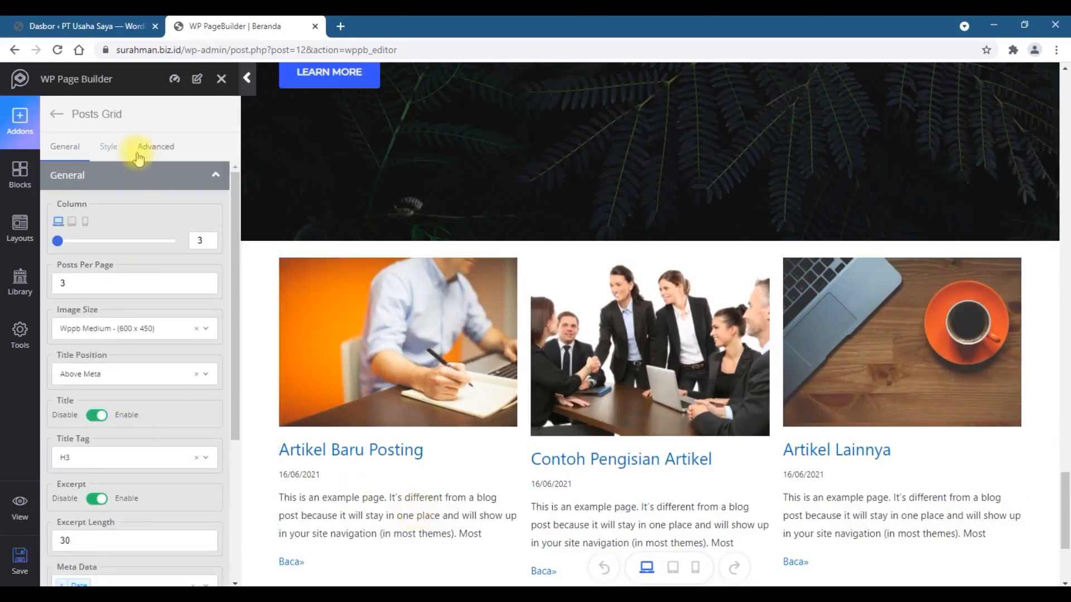
{"action": "left_click", "coordinate": [109, 148]}
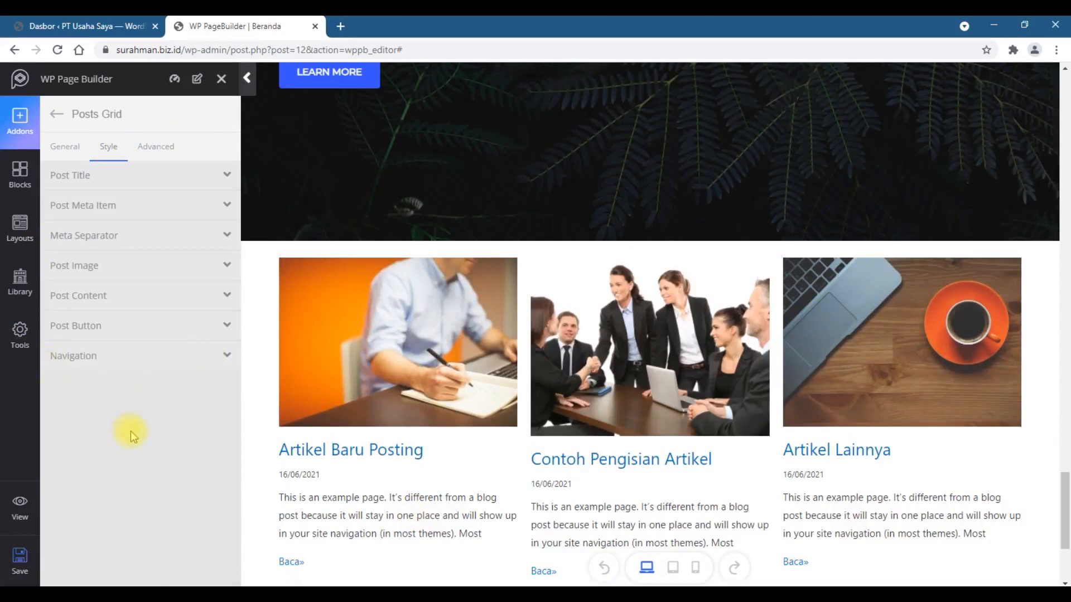
{"action": "left_click", "coordinate": [133, 266]}
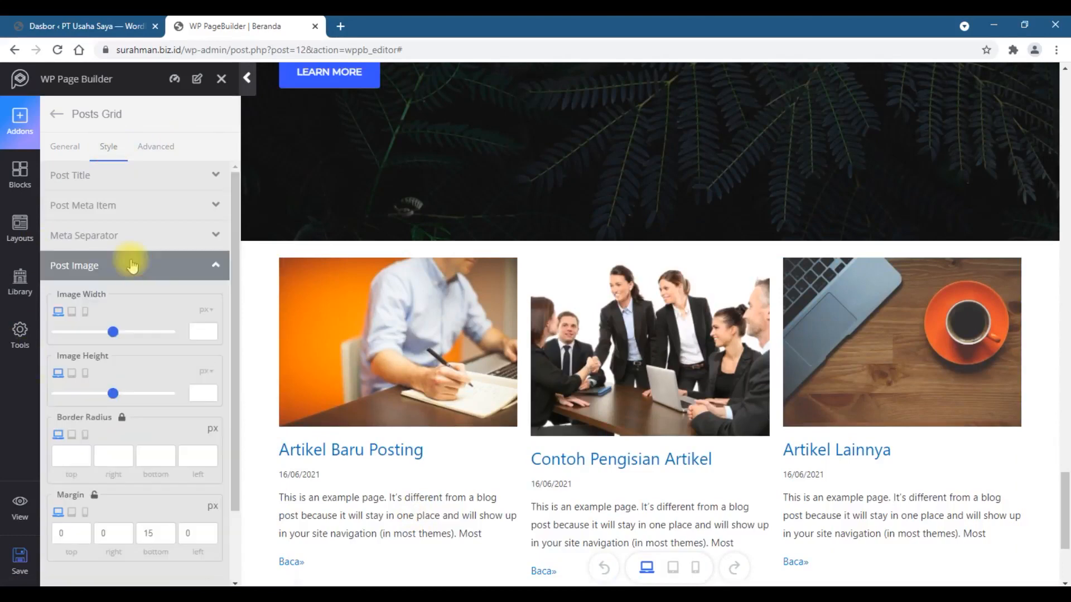
{"action": "scroll", "coordinate": [162, 330], "scroll_direction": "down", "scroll_amount": 2}
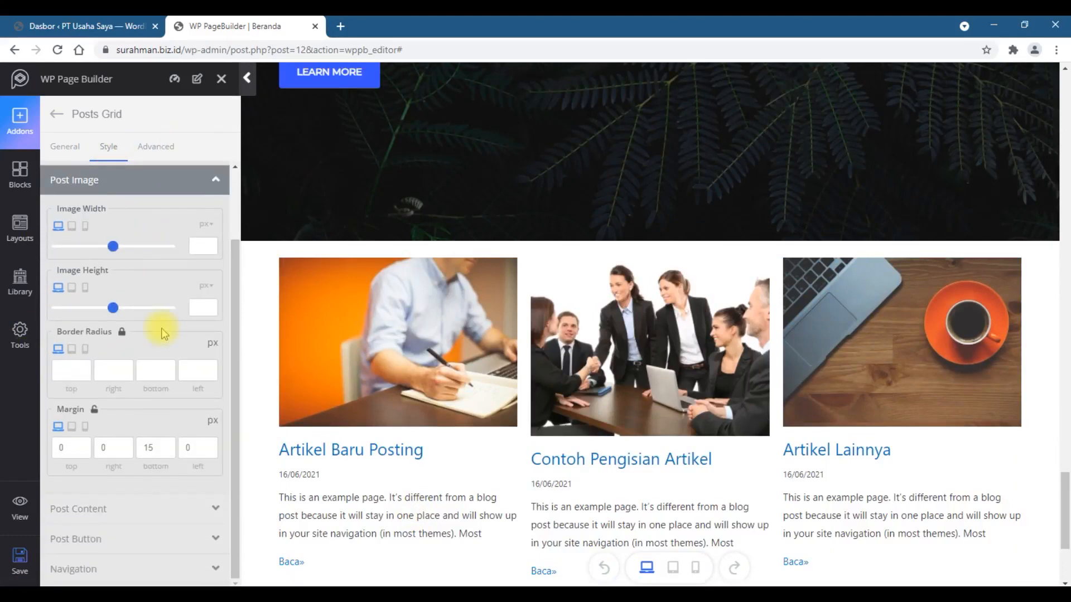
{"action": "scroll", "coordinate": [161, 328], "scroll_direction": "up", "scroll_amount": 2}
{"action": "left_click", "coordinate": [74, 149]}
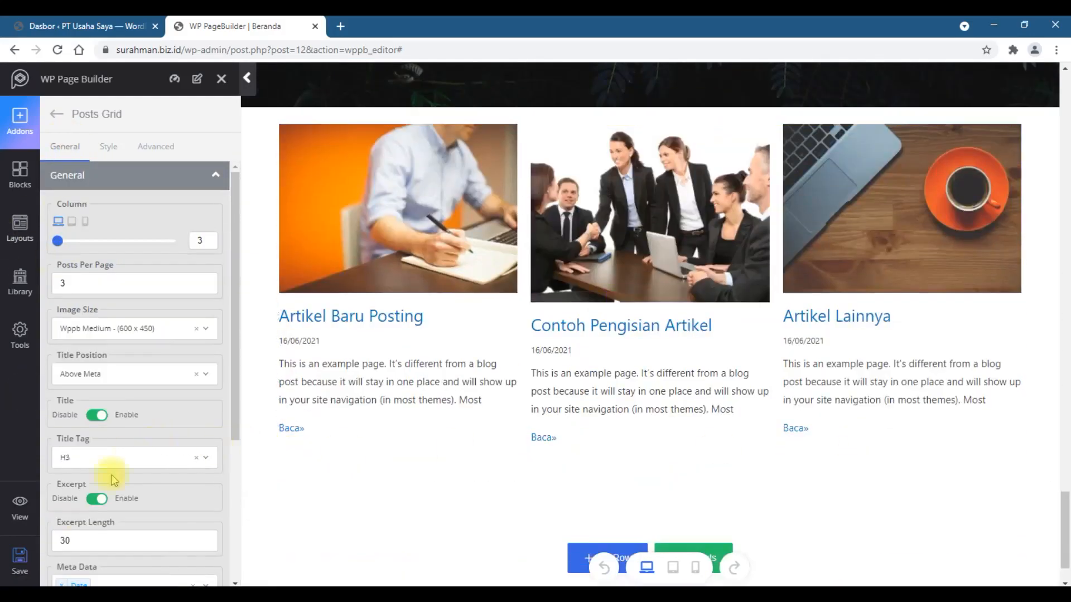
Step: Save the home page layout, open the live page and review the new posts grid above the footer
{"action": "left_click", "coordinate": [22, 574]}
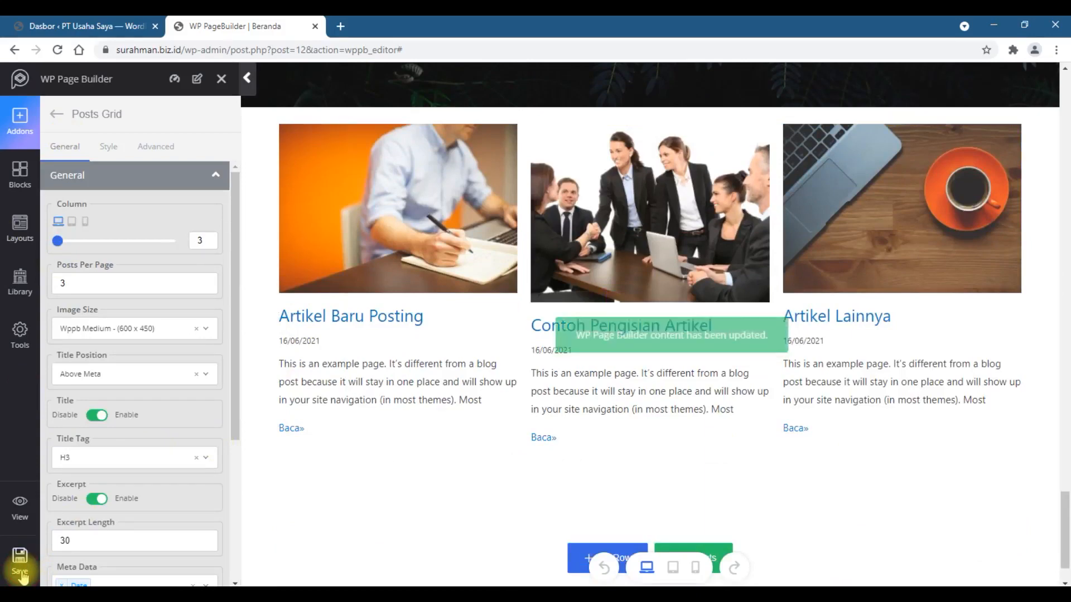
{"action": "left_click", "coordinate": [21, 509]}
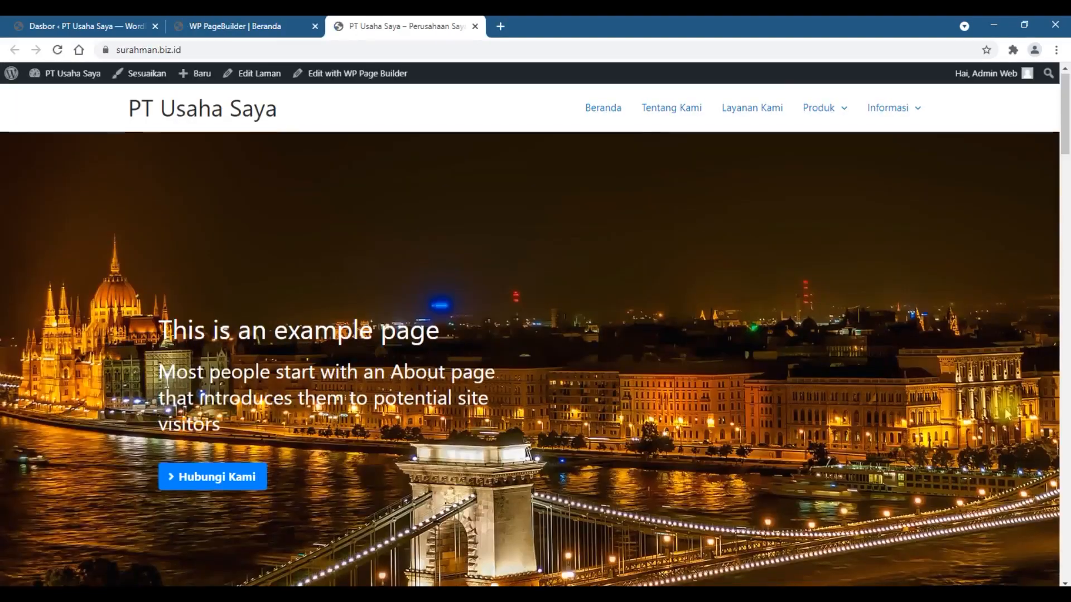
{"action": "scroll", "coordinate": [1002, 410], "scroll_direction": "down", "scroll_amount": 15}
{"action": "scroll", "coordinate": [1004, 415], "scroll_direction": "down", "scroll_amount": 15}
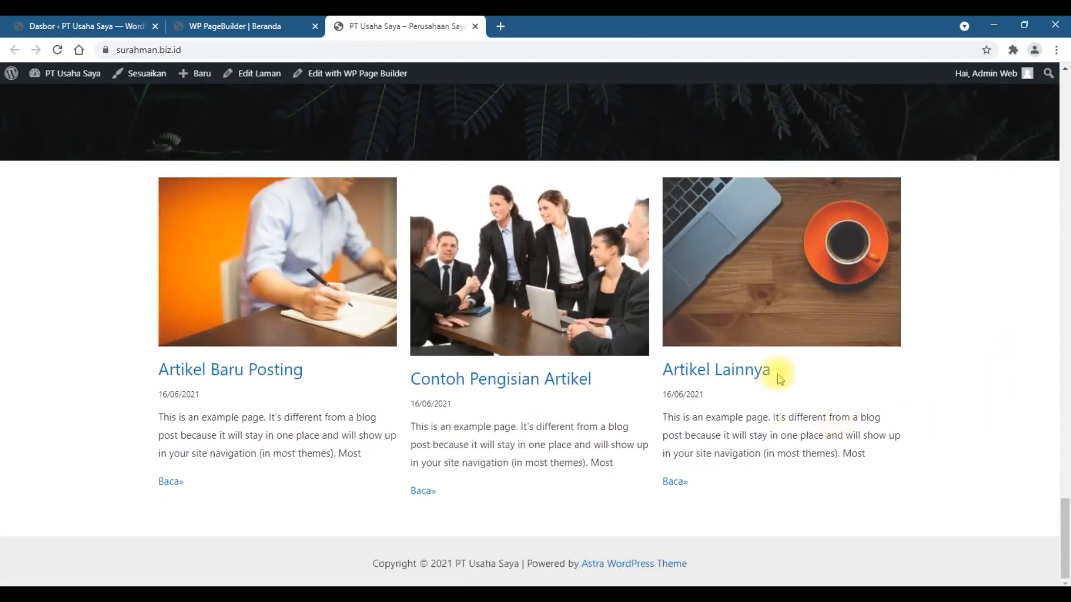
{"action": "scroll", "coordinate": [557, 357], "scroll_direction": "up", "scroll_amount": 5}
{"action": "scroll", "coordinate": [612, 210], "scroll_direction": "up", "scroll_amount": 12}
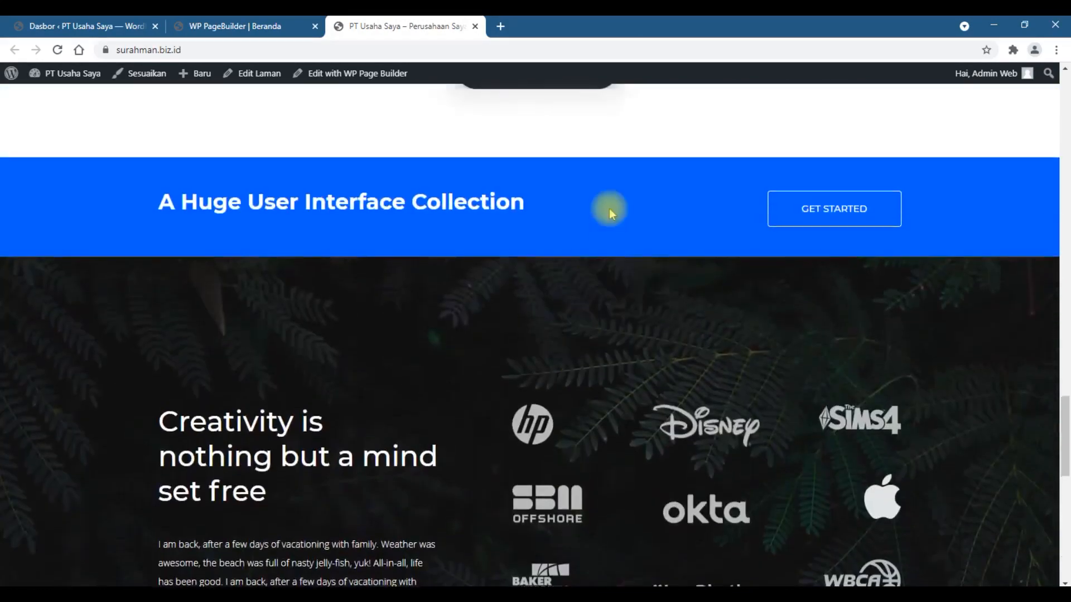
{"action": "scroll", "coordinate": [612, 222], "scroll_direction": "down", "scroll_amount": 16}
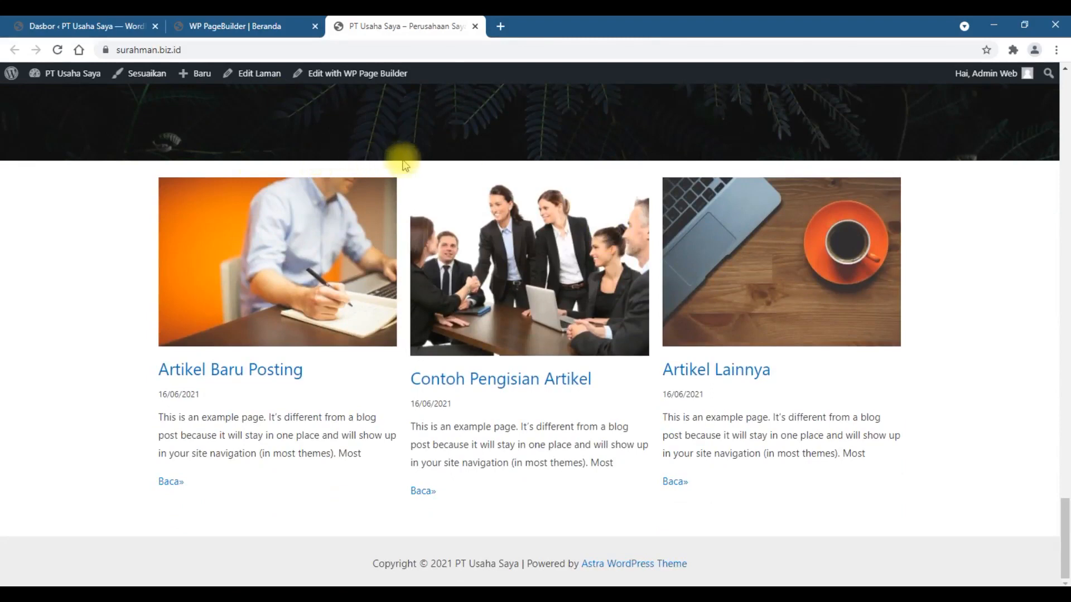
{"action": "scroll", "coordinate": [521, 273], "scroll_direction": "up", "scroll_amount": 3}
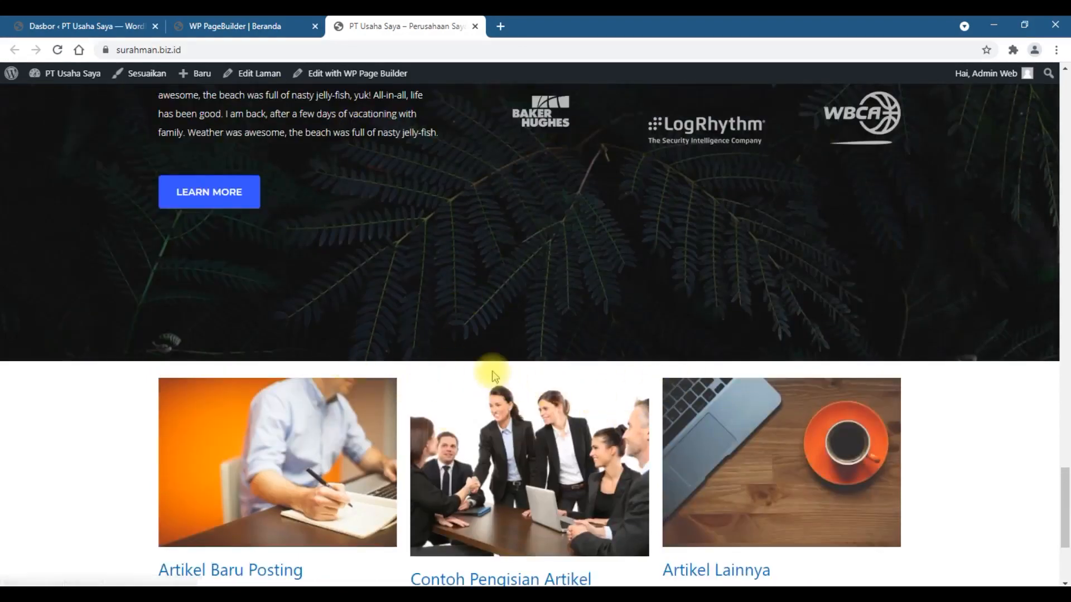
{"action": "scroll", "coordinate": [492, 371], "scroll_direction": "down", "scroll_amount": 3}
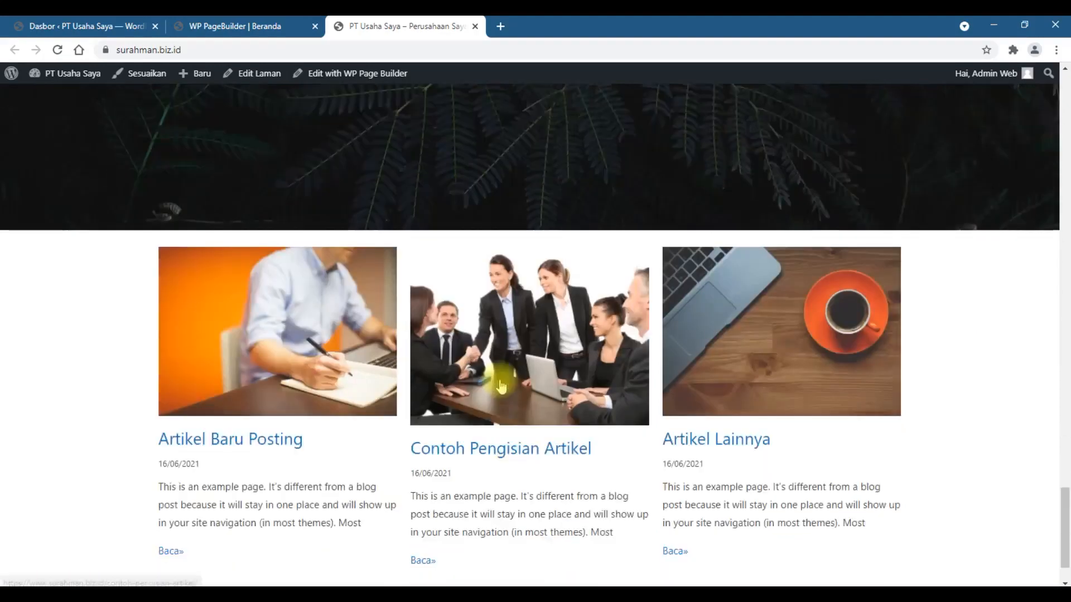